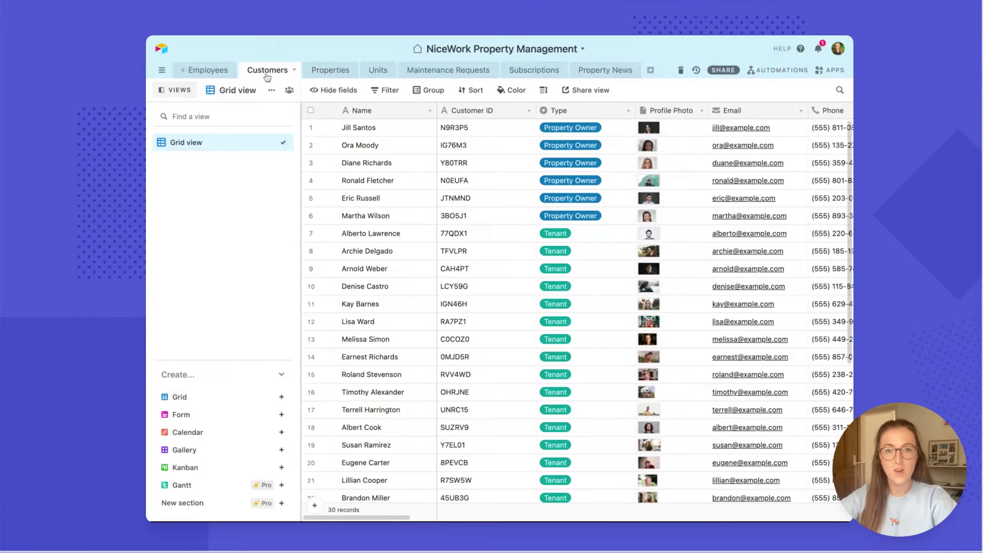
Step: Review the Maintenance Requests, Subscriptions and Property News tables in the Airtable base
click(445, 71)
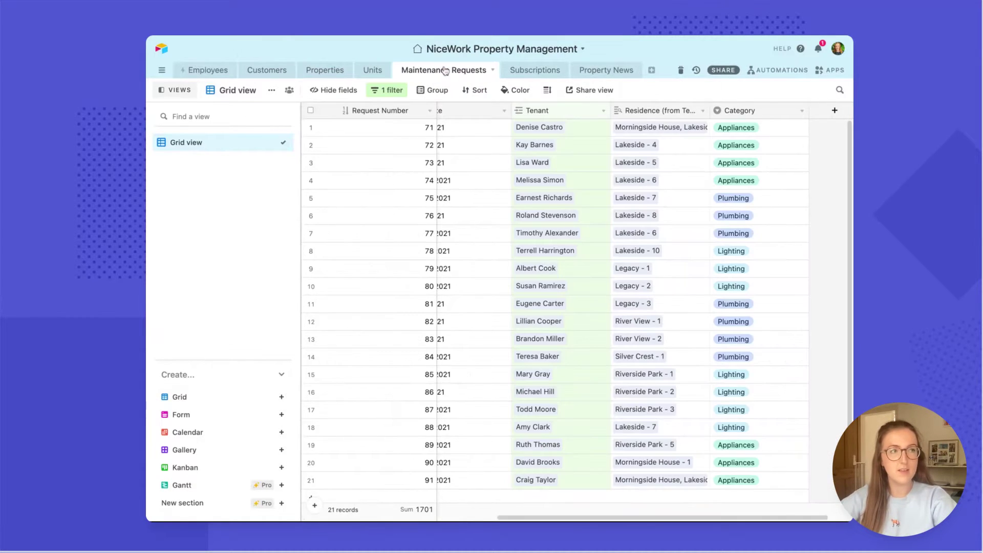
click(535, 70)
click(619, 71)
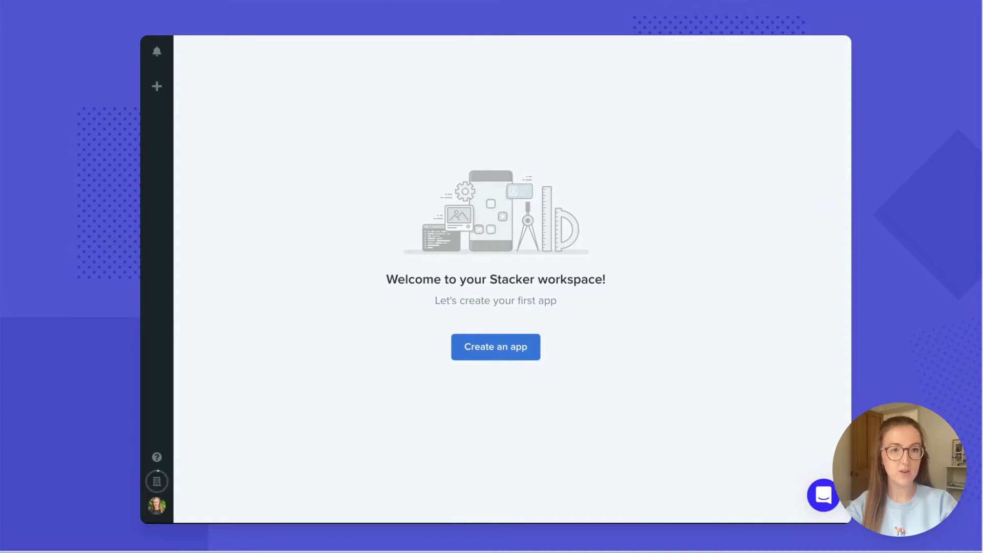
Step: Start a new Airtable-based app named 'NiceWork Tenant Portal'
click(517, 354)
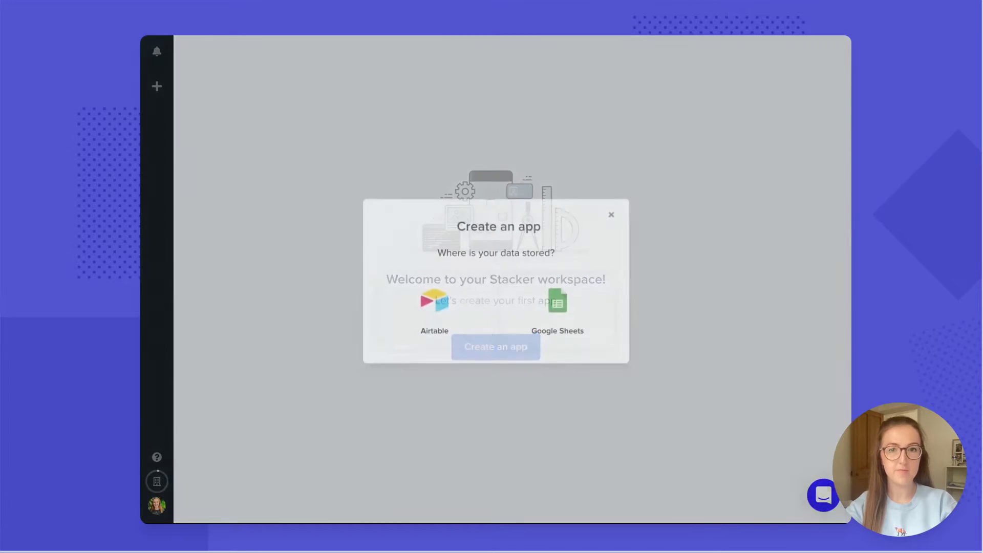
click(476, 322)
text(NiceWork Tenant Portal)
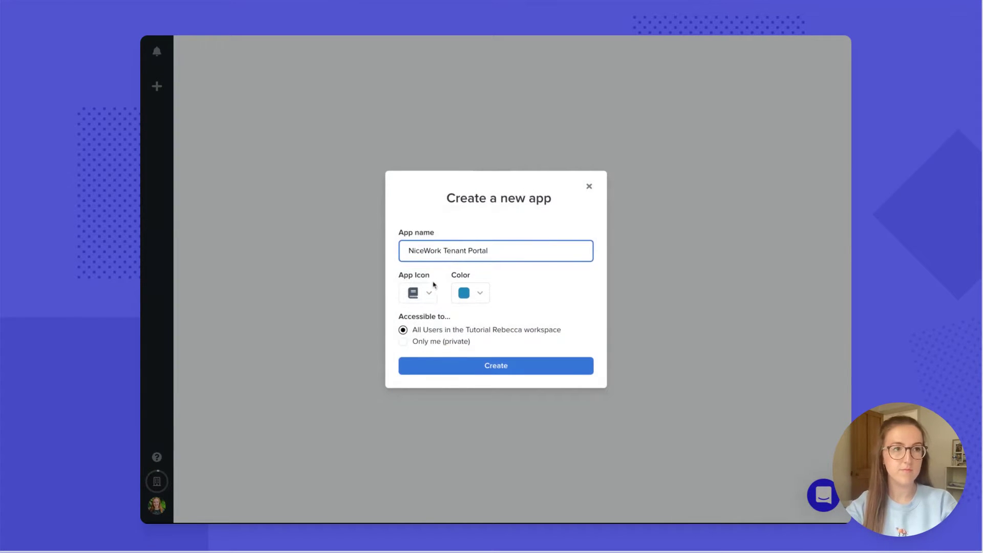
Step: Give the app an icon and green colour, make it private to you, and create it
click(429, 293)
click(518, 225)
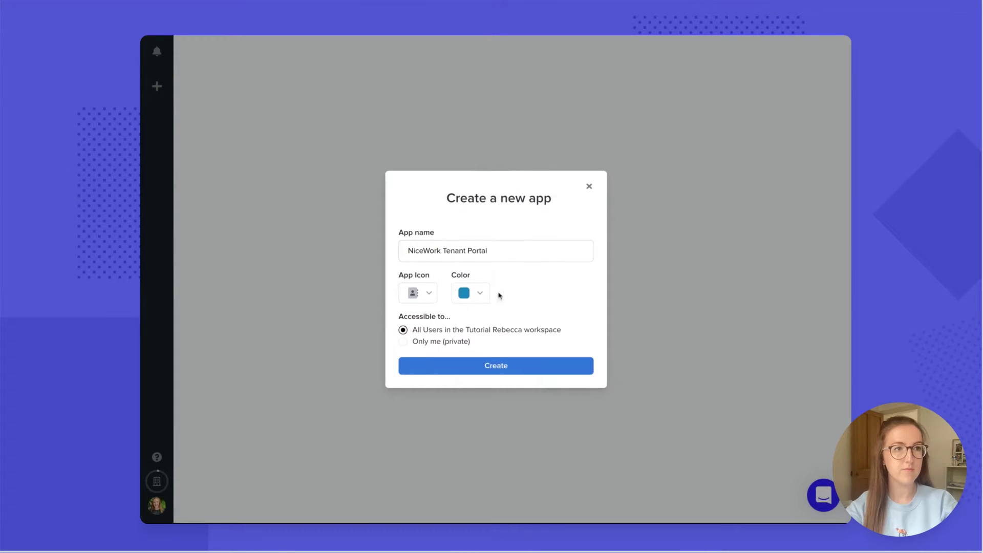
click(480, 293)
click(547, 305)
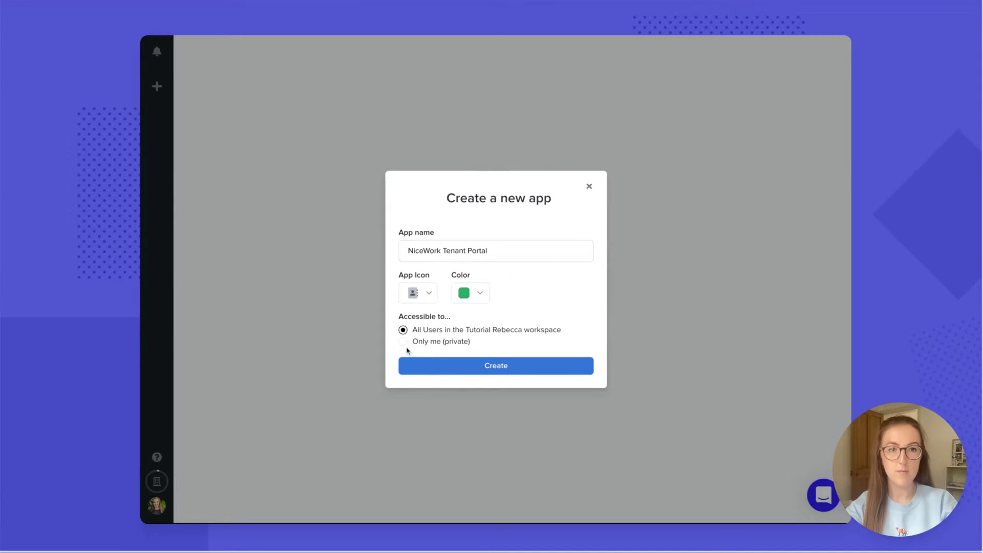
click(403, 341)
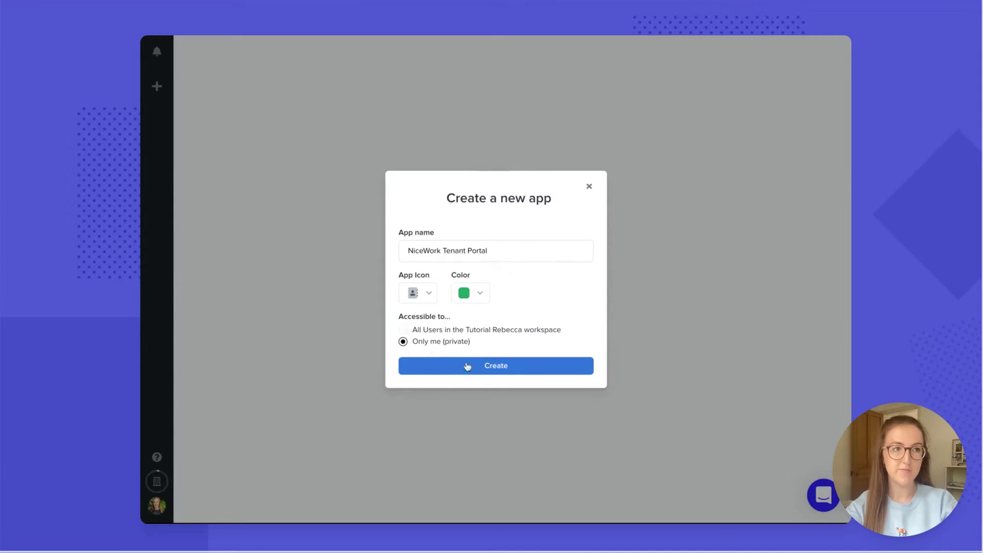
click(531, 367)
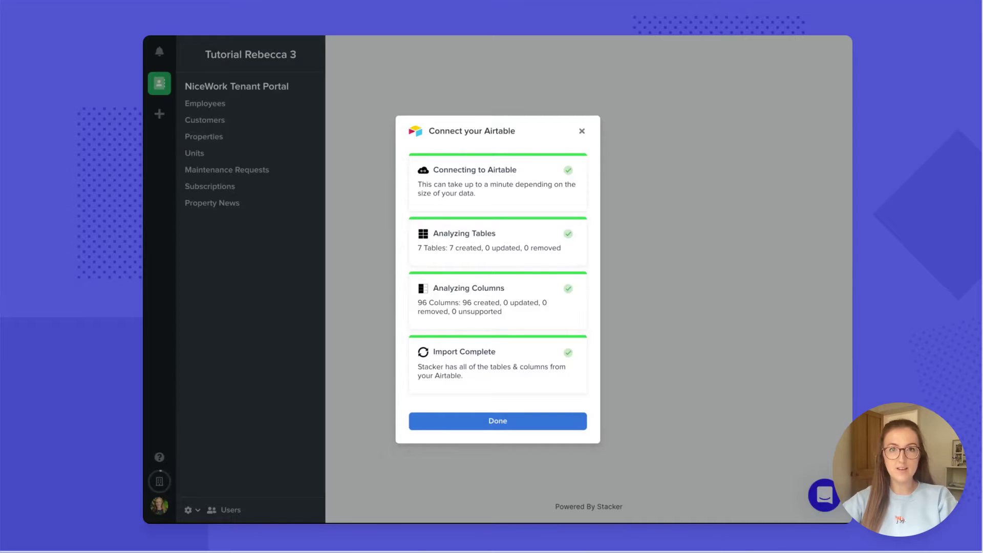
Step: Finish the seven-table Airtable import and put off adding first users
click(484, 422)
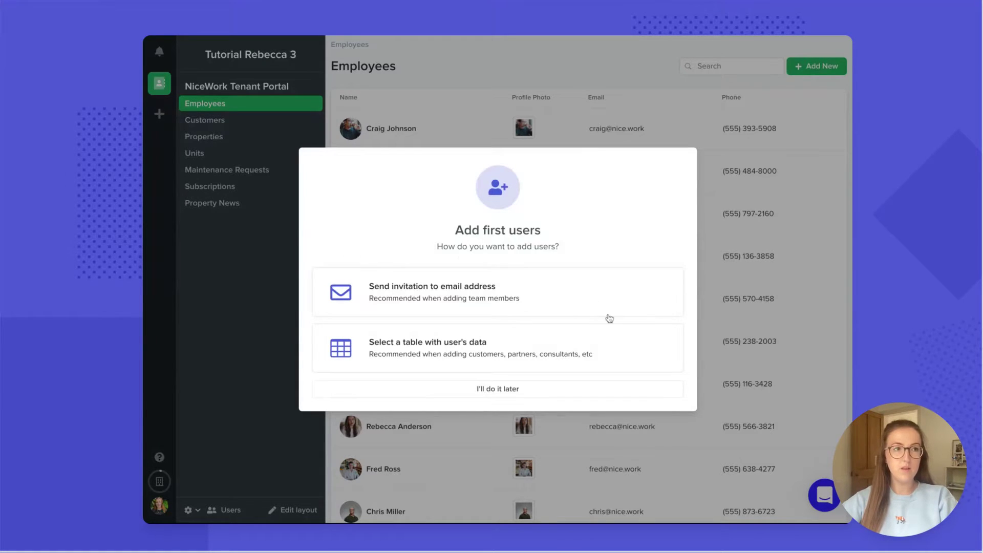
click(646, 349)
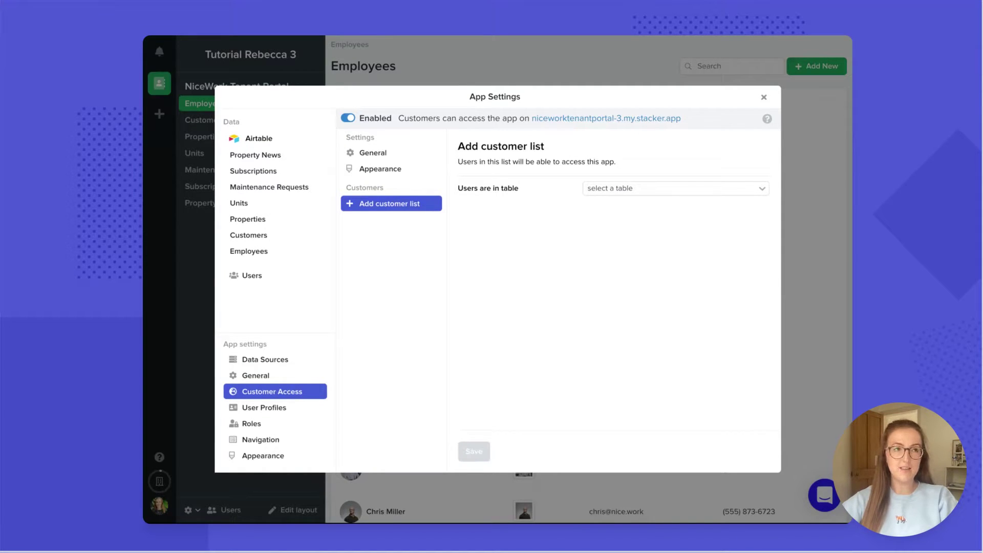
Step: Take customer users from the Customers table, using its Email field for logins
click(636, 190)
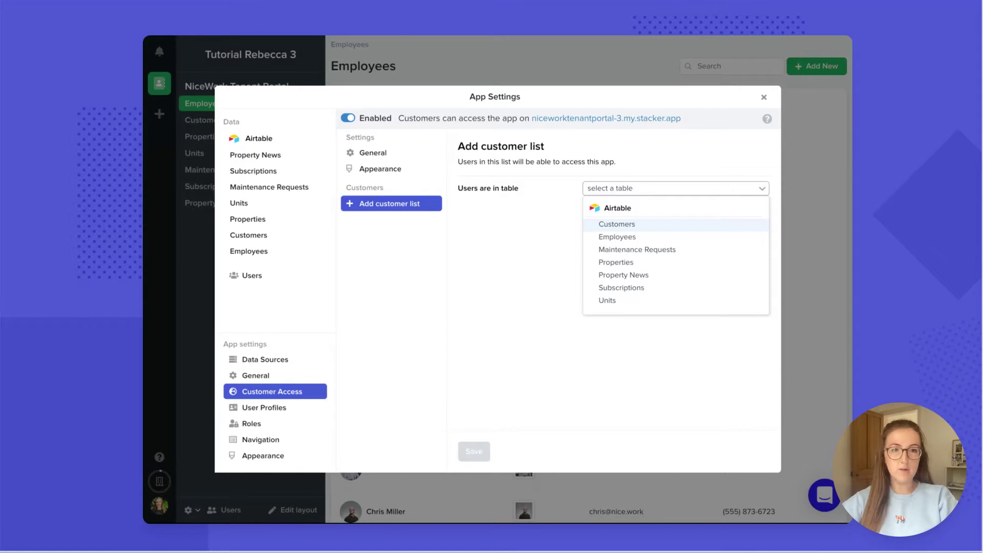
click(645, 225)
click(640, 219)
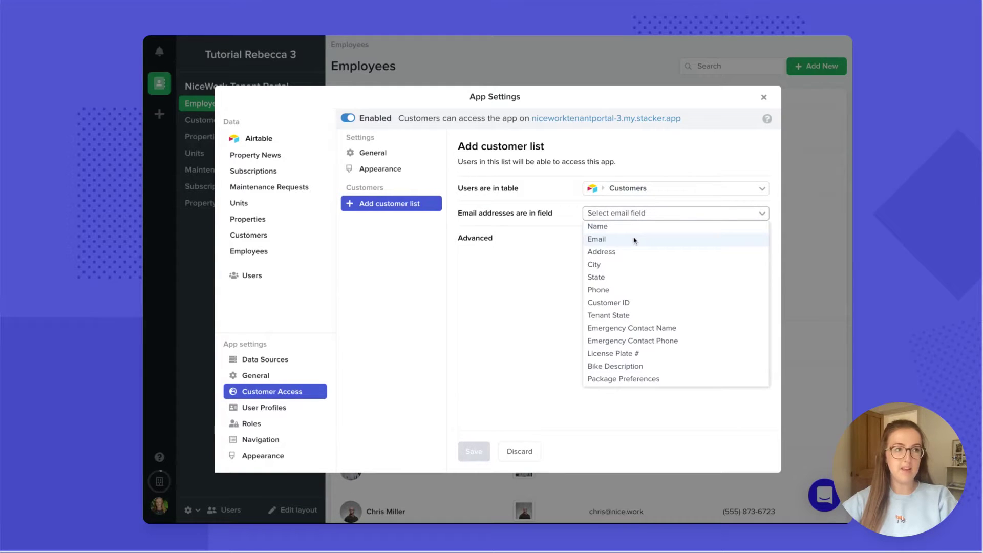
click(635, 239)
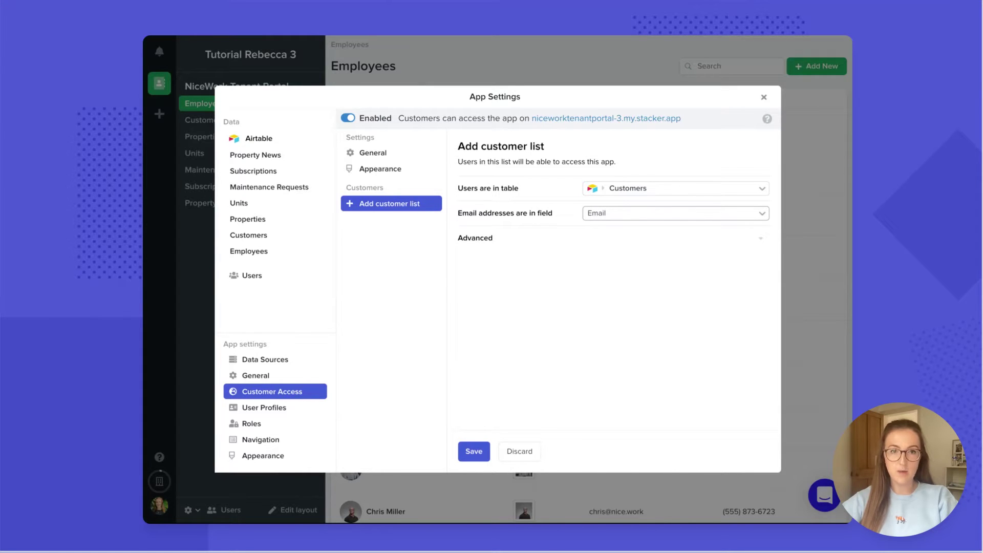
Step: Restrict the customer list to records where Type is Tenant and save it
click(475, 237)
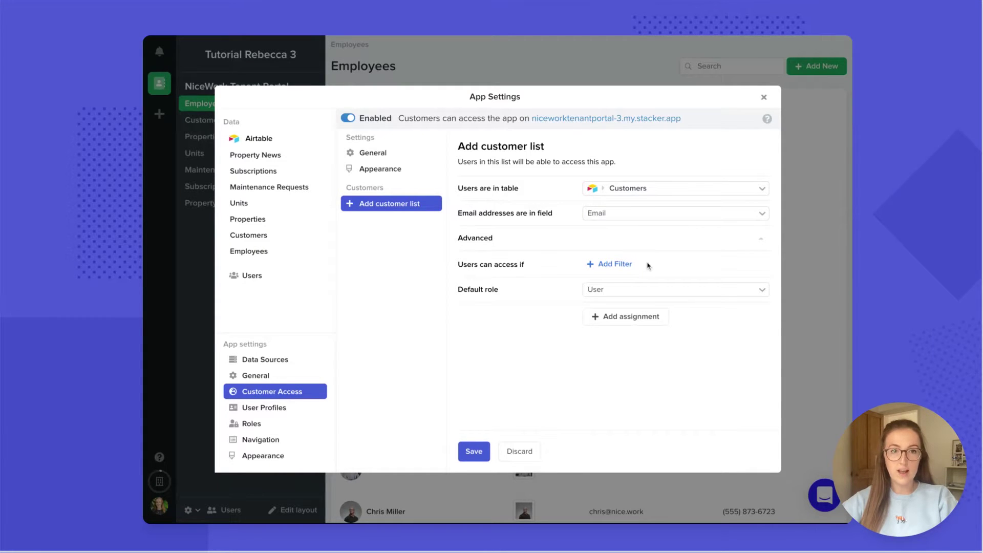
click(620, 265)
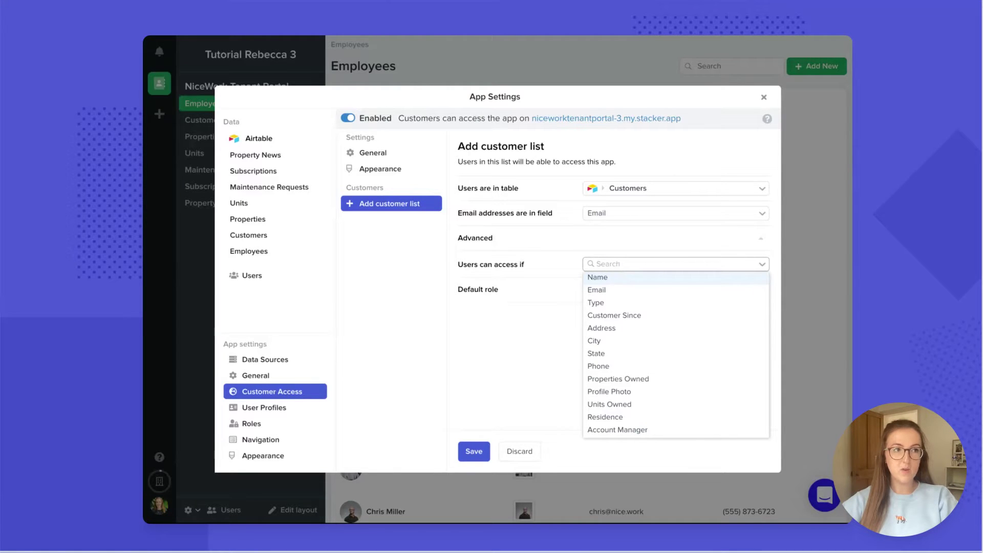
click(619, 302)
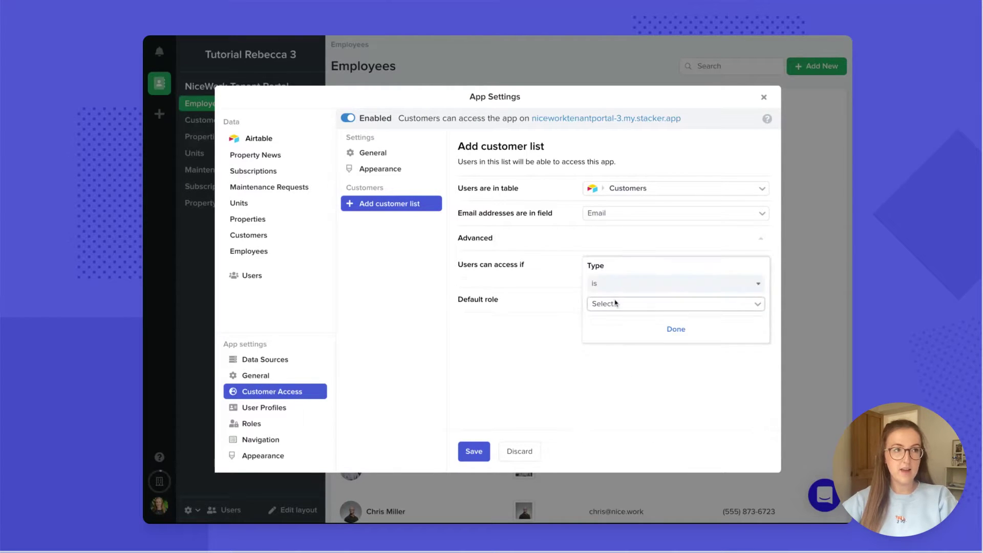
click(619, 305)
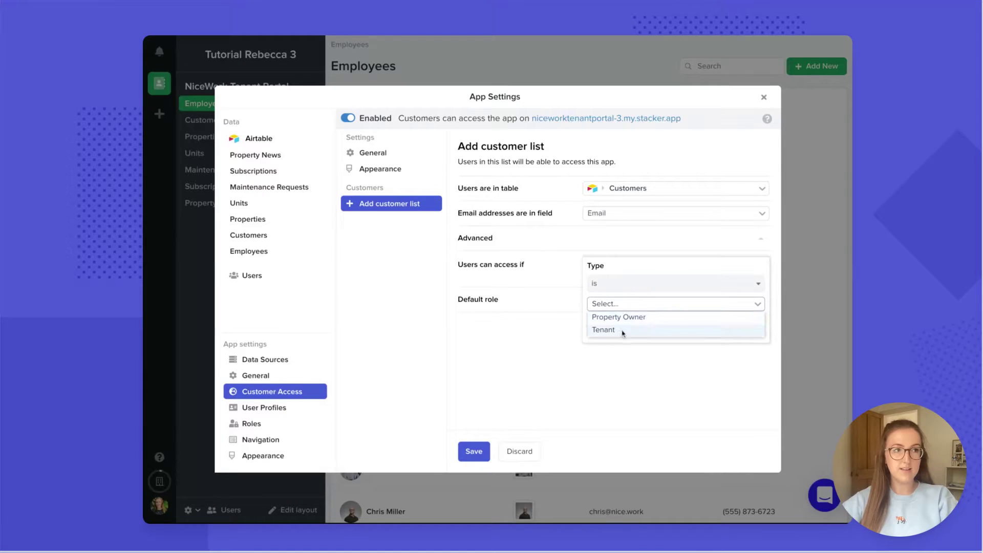
click(621, 330)
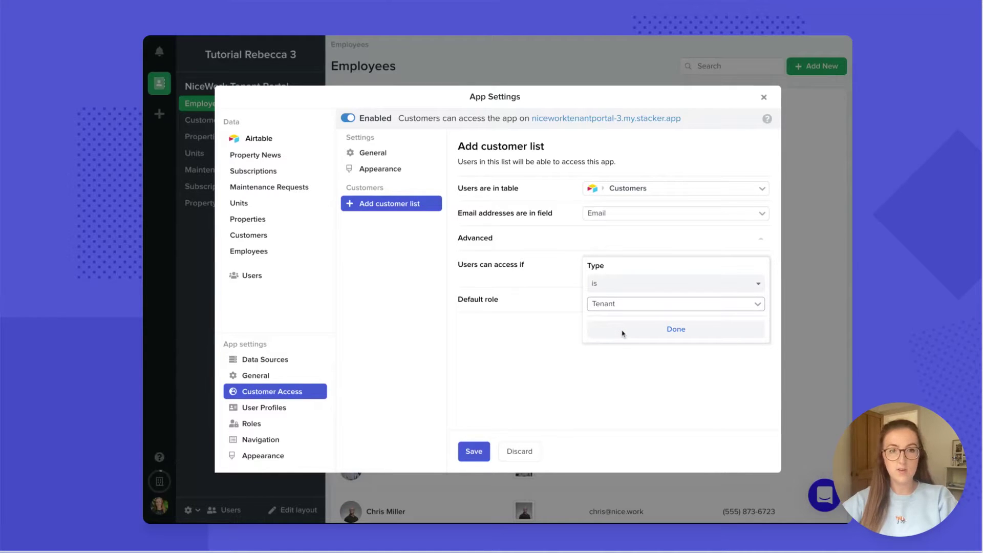
click(631, 330)
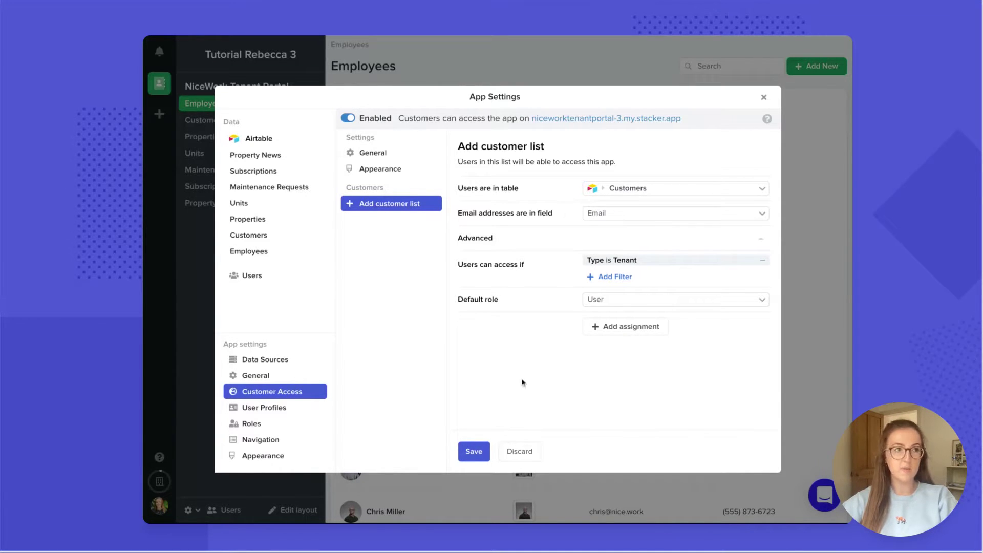
click(475, 451)
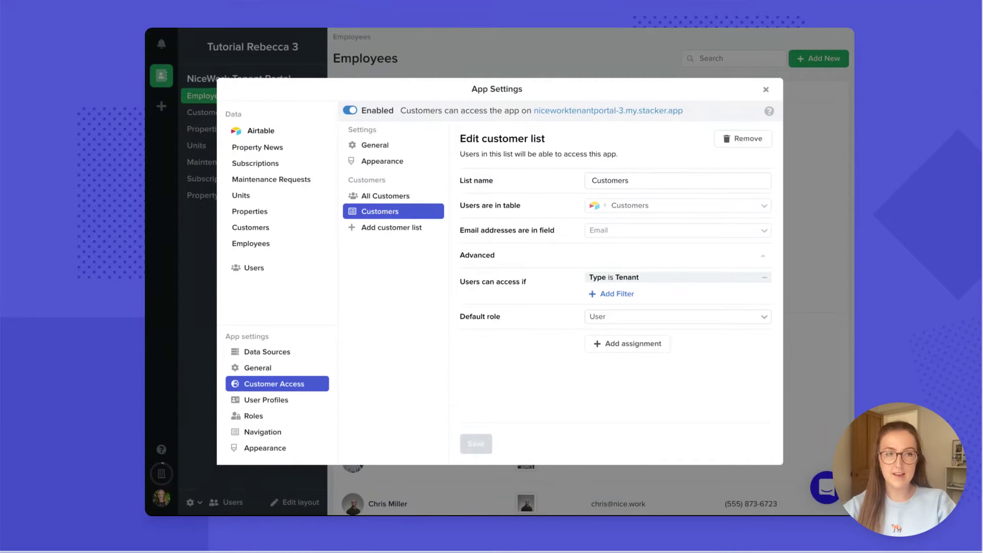
Step: Browse all customer users and the first user's actions menu, then close App Settings
click(420, 196)
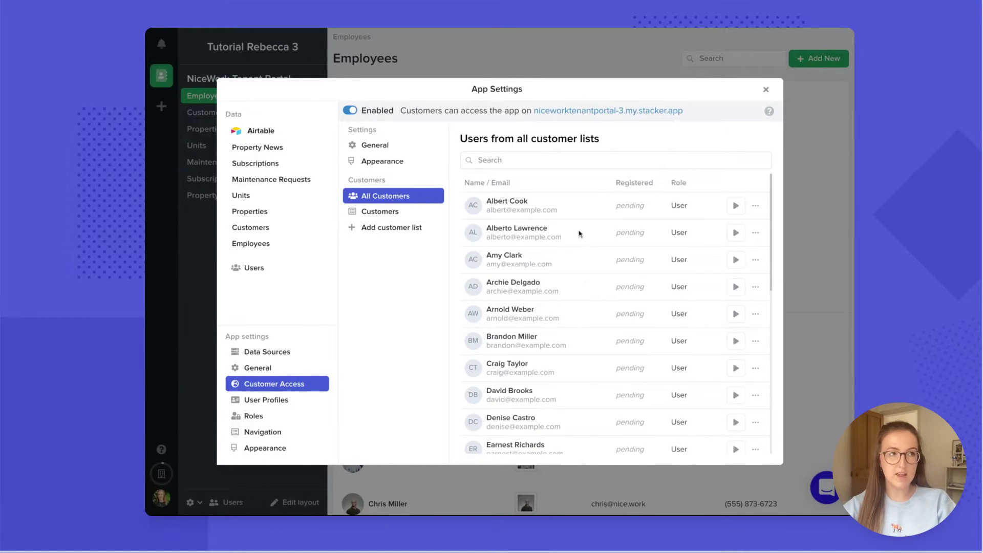
scroll(595, 266, down, 2)
scroll(594, 266, down, 7)
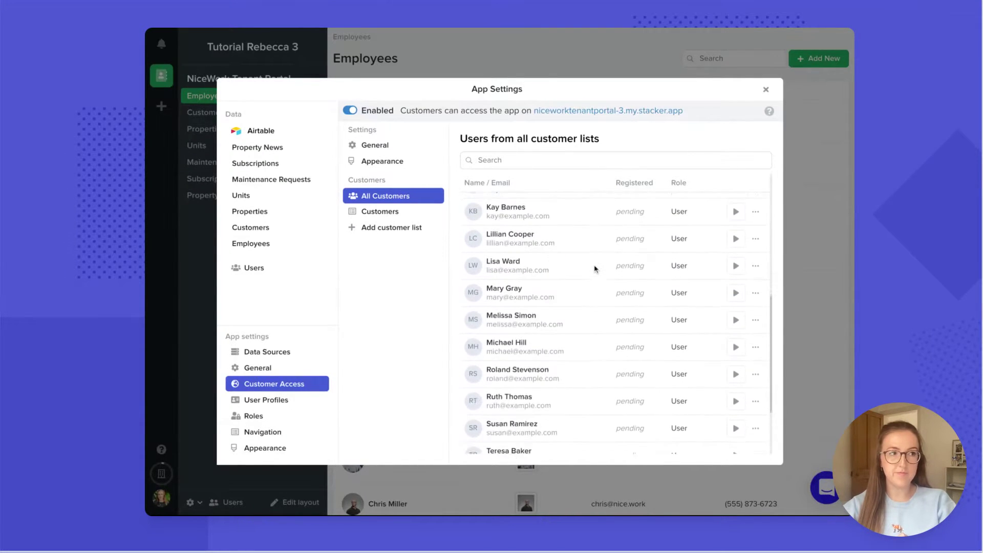
scroll(592, 268, up, 6)
scroll(723, 205, up, 4)
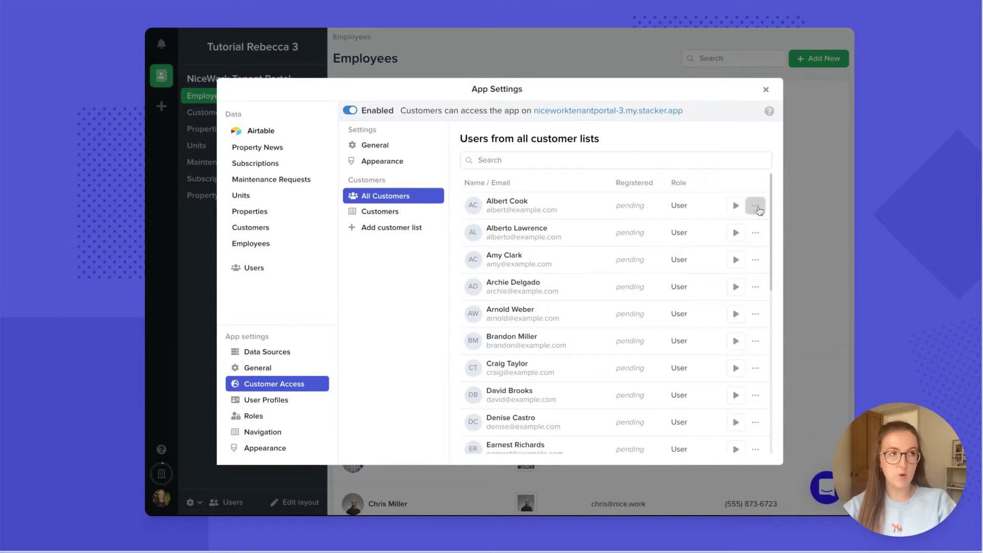
click(756, 207)
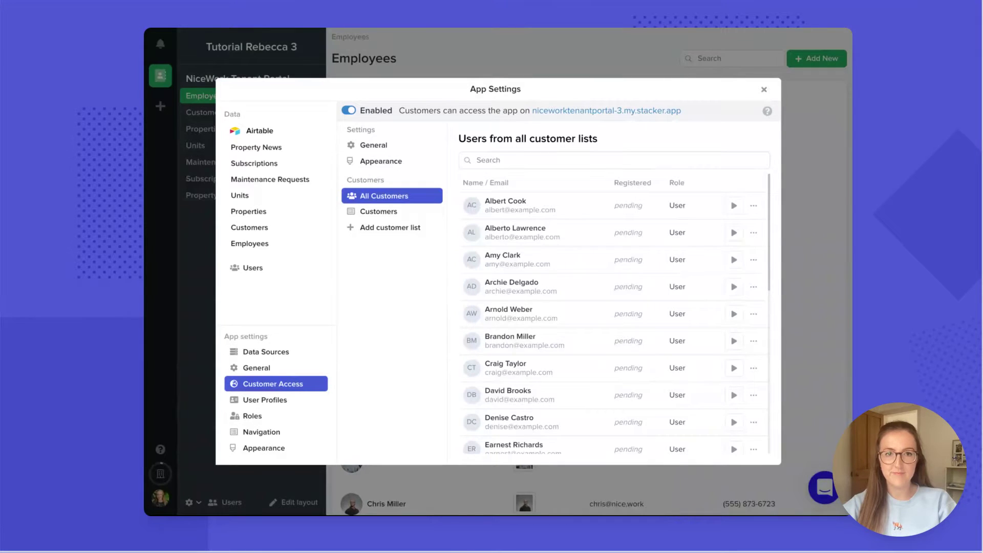
click(764, 90)
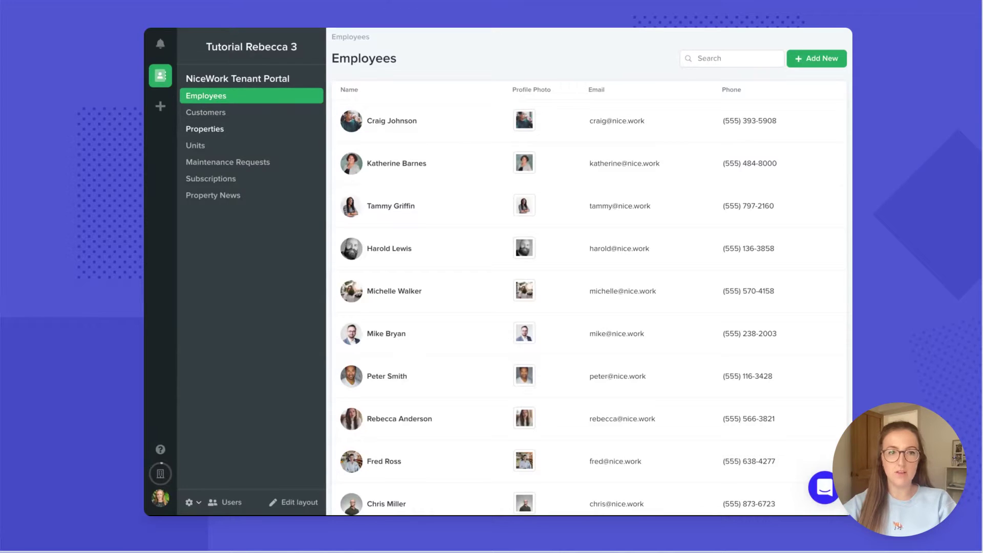
Step: In the navigation settings, rename the Customers item to 'My Profile'
click(191, 502)
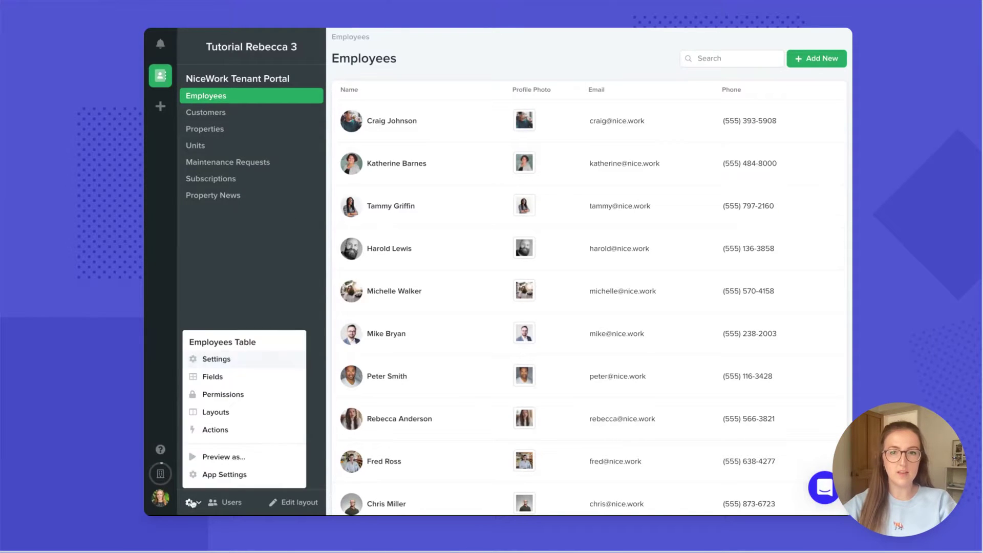
click(209, 475)
click(256, 435)
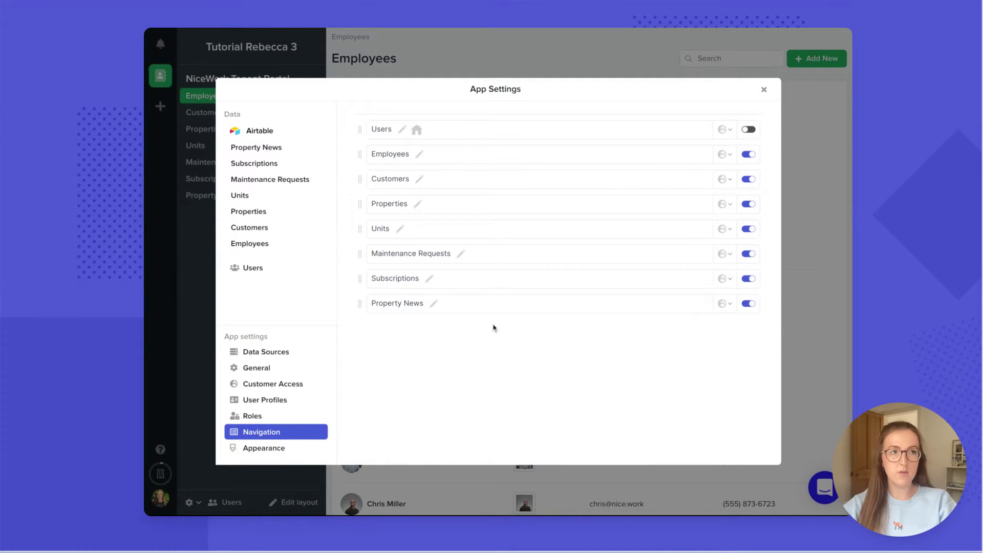
click(419, 179)
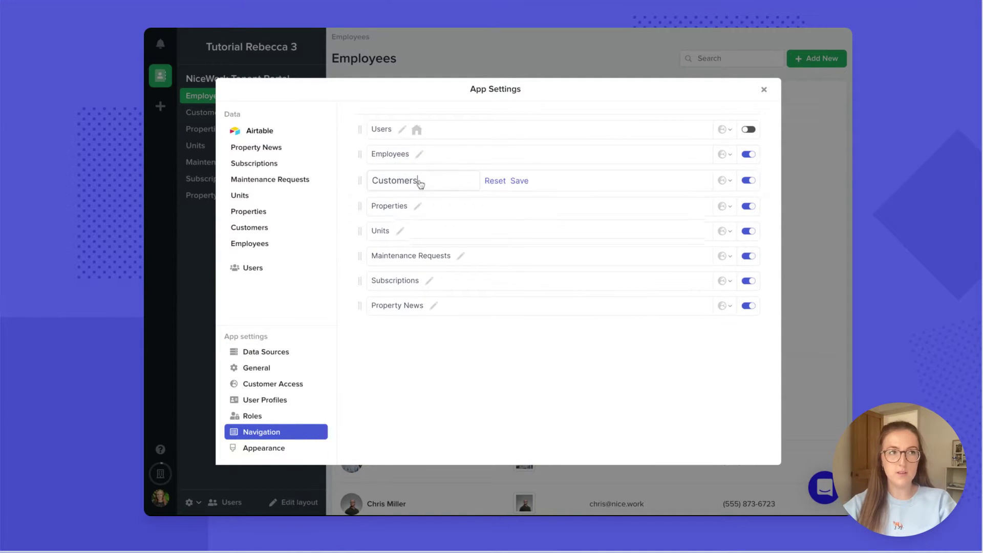
double_click(428, 181)
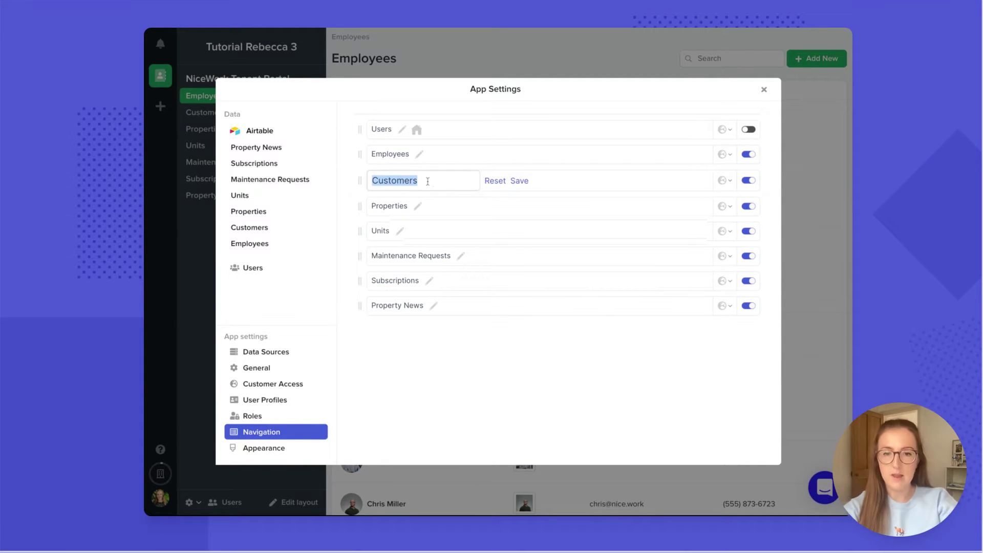
text(My Prof)
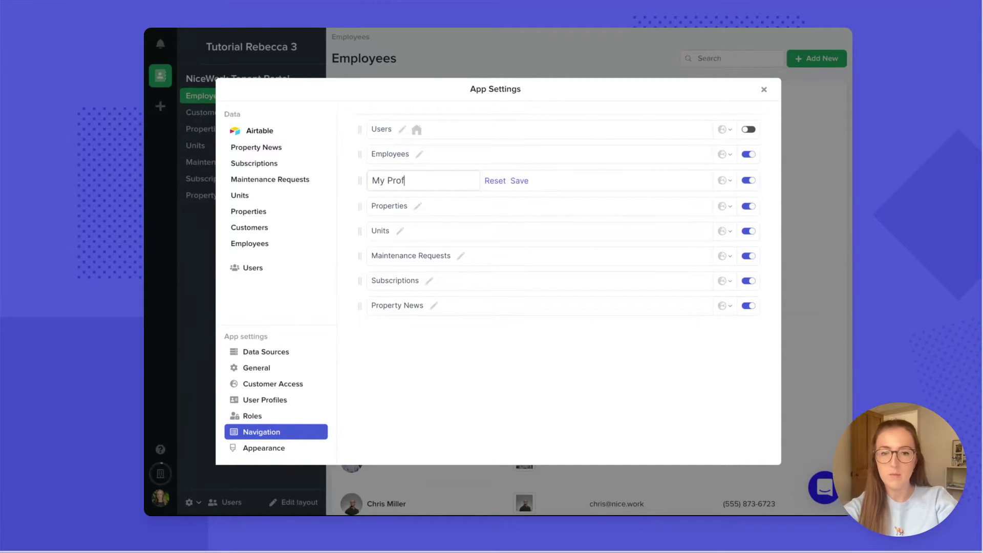
text(ile)
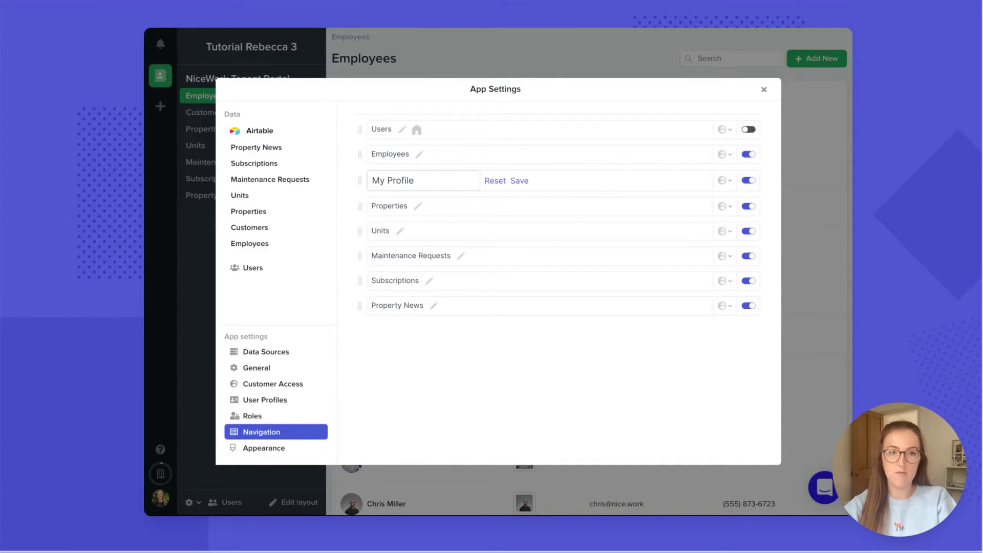
click(518, 183)
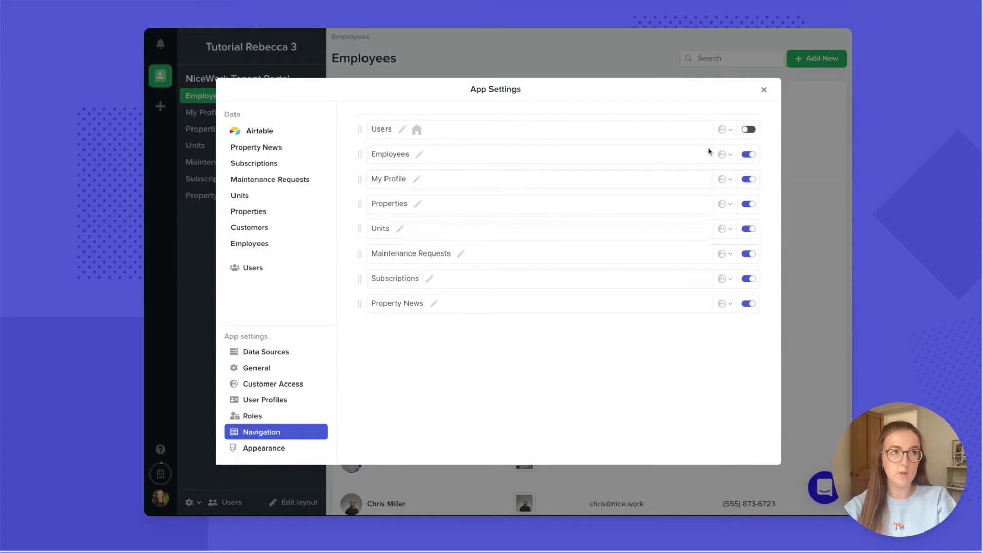
Step: Hide Employees, Properties and Units from the portal navigation
click(749, 155)
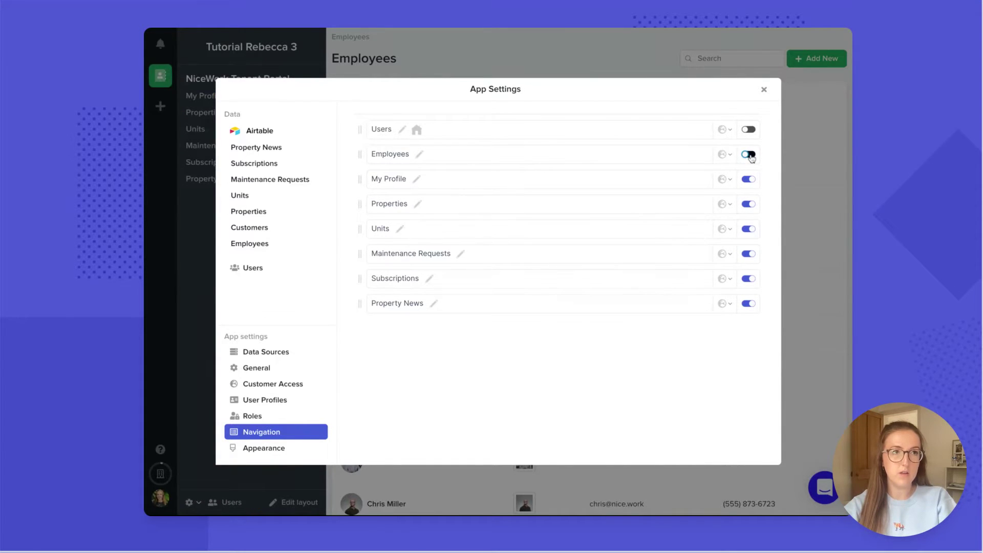
click(750, 205)
click(751, 230)
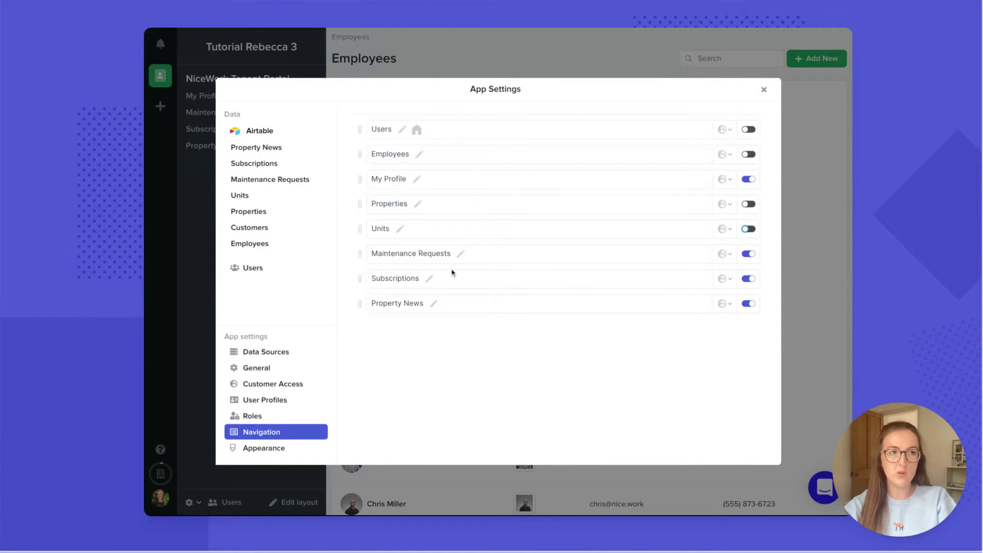
Step: Rename the pages to My Maintenance Requests, My Subscriptions and My Property News
click(460, 254)
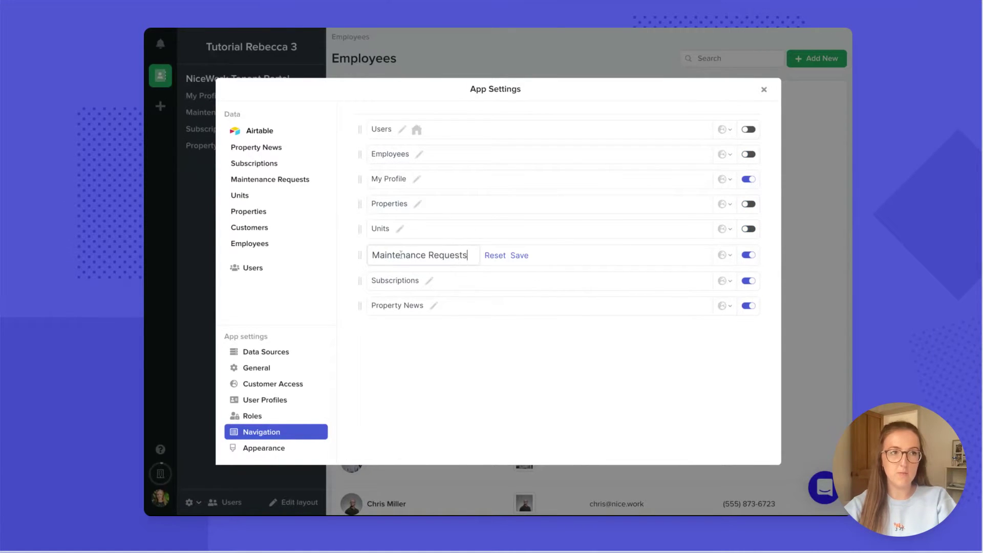
click(372, 254)
text(My)
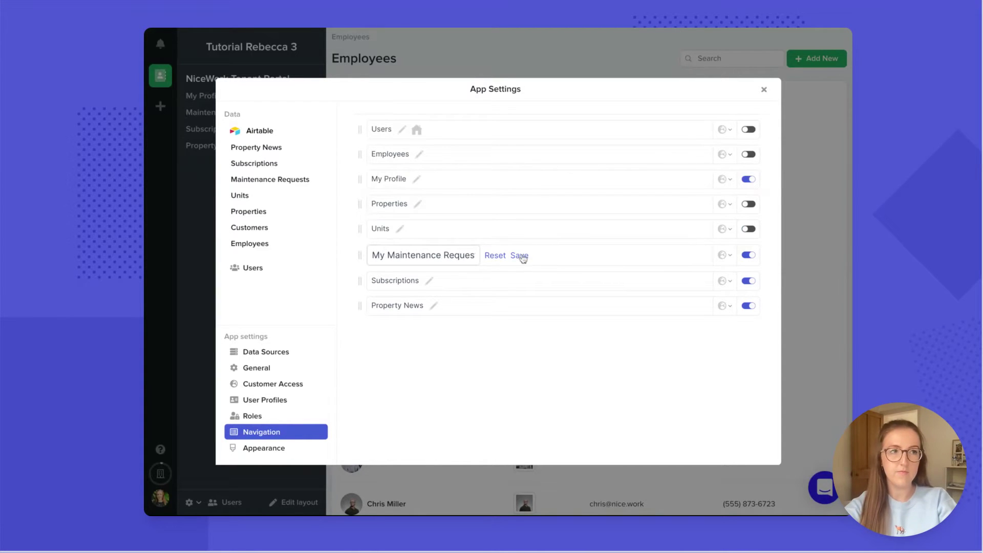
click(519, 255)
click(430, 281)
text(My)
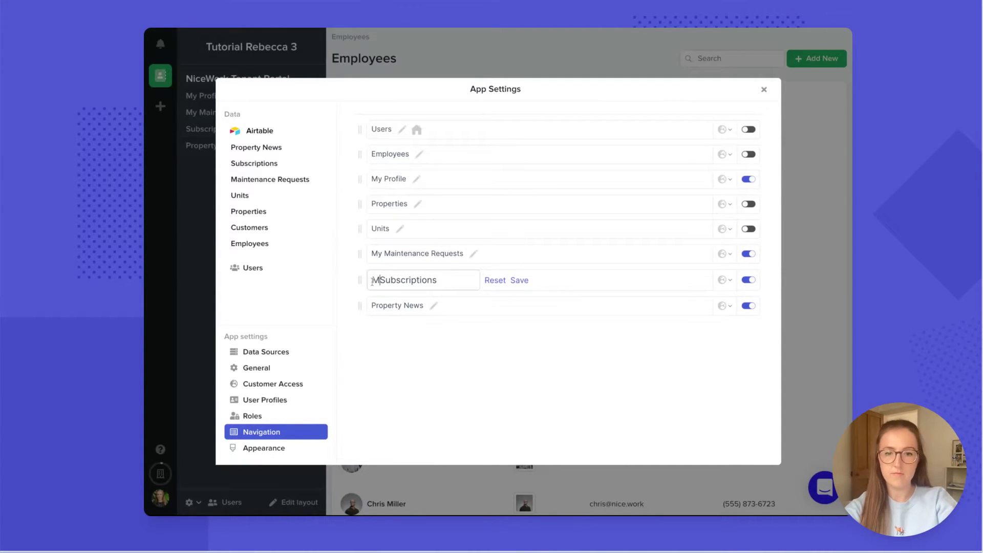
click(519, 280)
click(433, 305)
text(My)
click(519, 305)
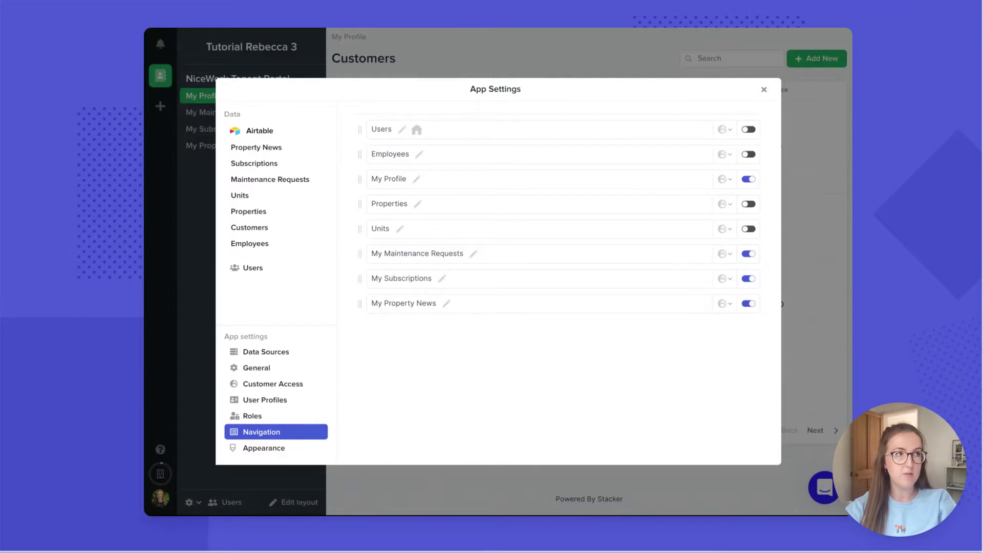
Step: Close App Settings to show the four renamed pages in the sidebar
key(Escape)
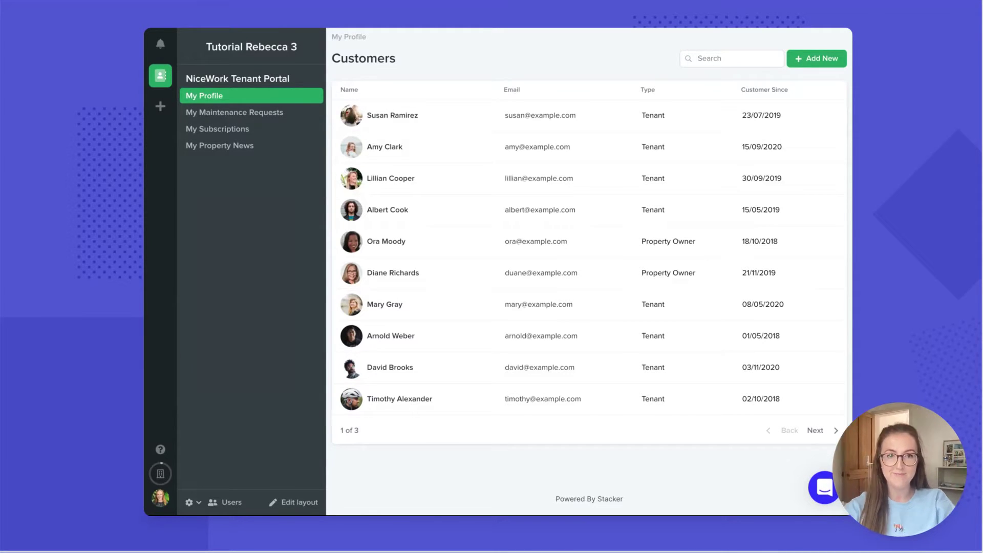
Step: Reopen App Settings and check Customer Access and the Users–Customers email link in User Profiles
click(190, 502)
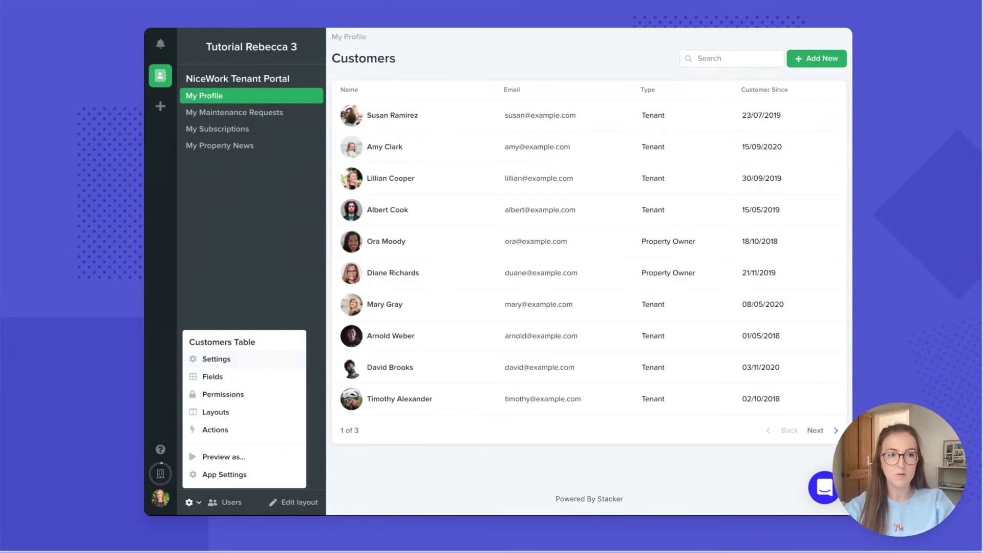
click(209, 471)
click(307, 388)
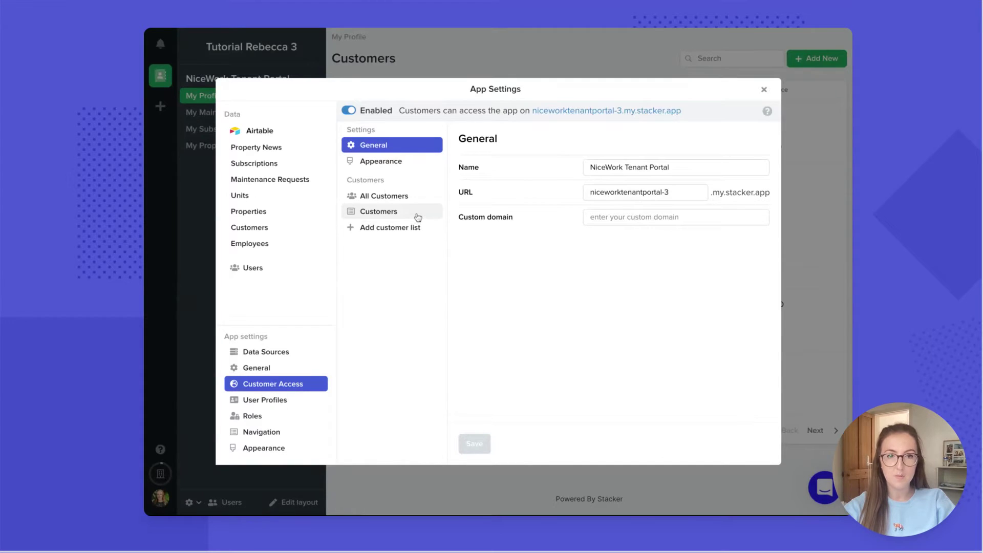
click(306, 400)
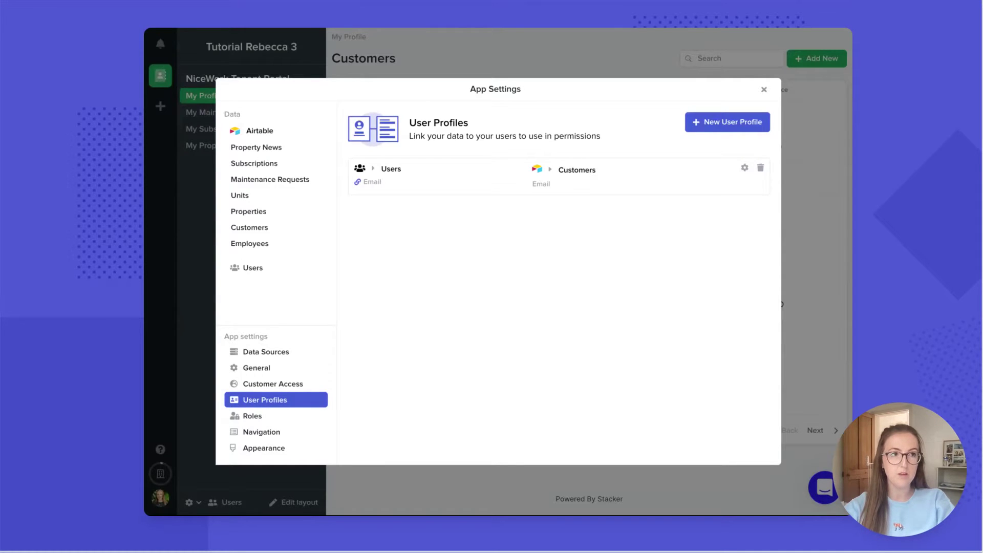
Step: Enable permissions on the Customers table and add a rule named 'Tenant Rule'
click(277, 229)
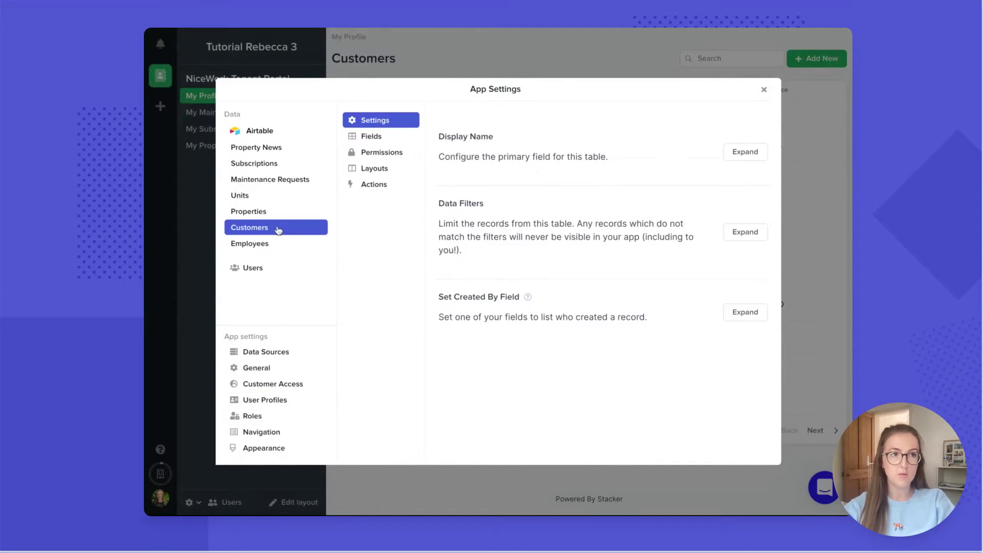
click(410, 152)
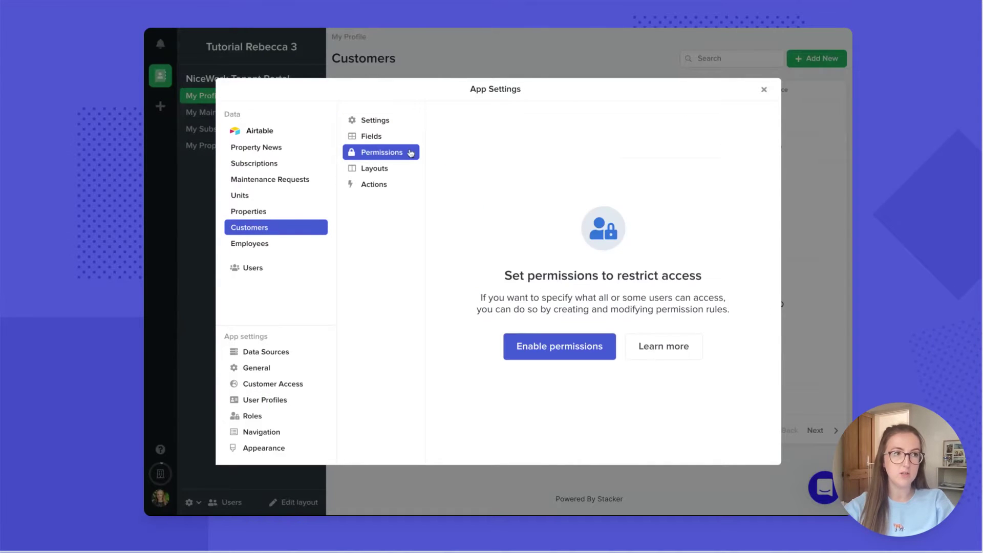
click(606, 357)
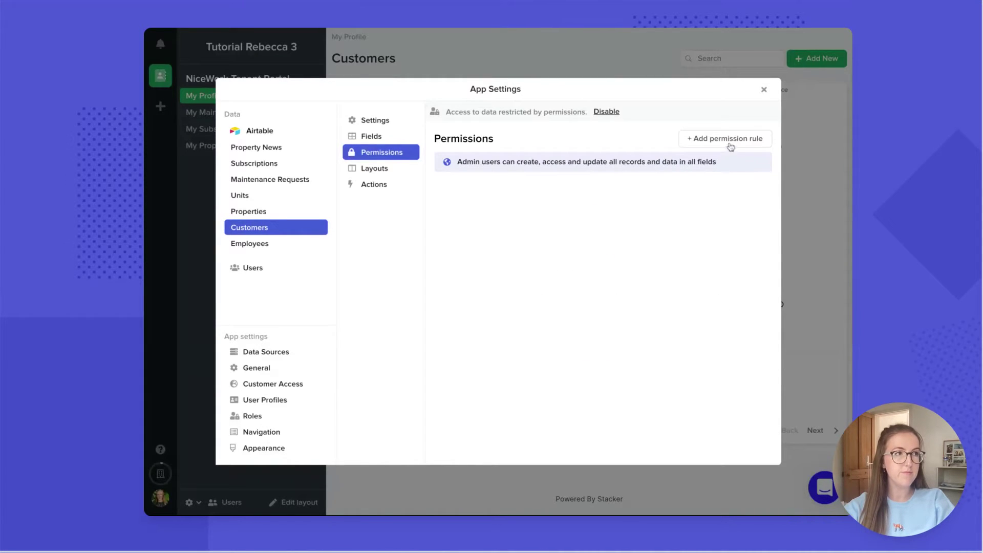
click(731, 147)
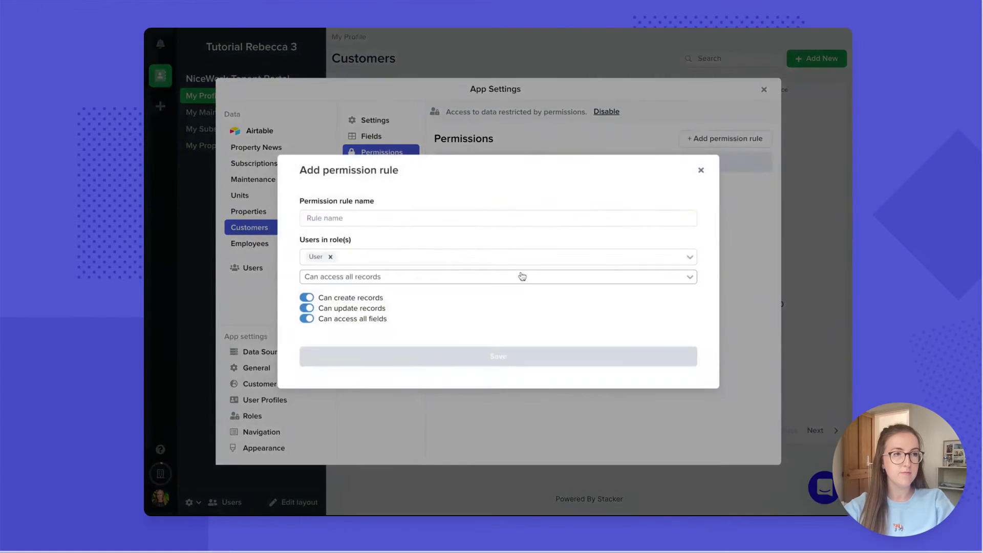
click(441, 218)
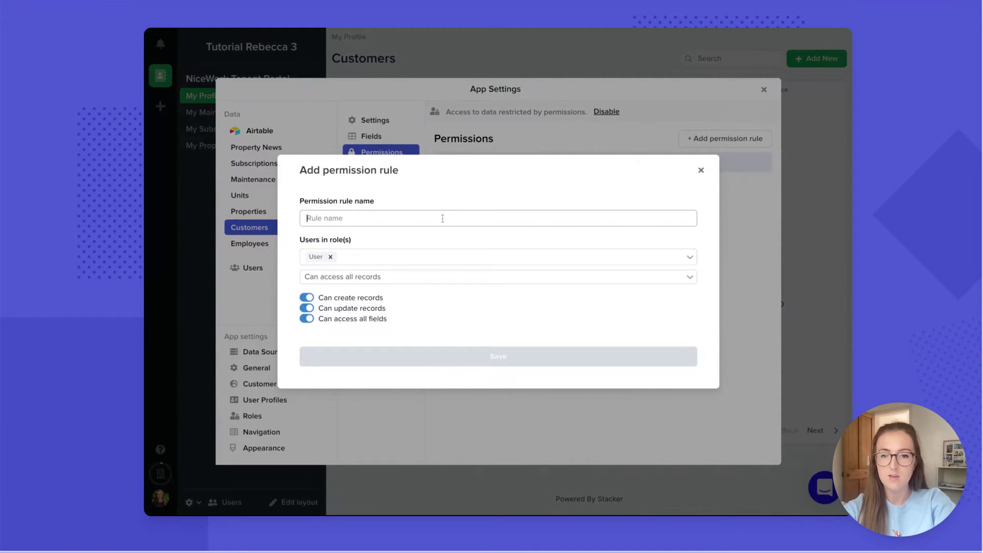
text(Tenant Rule)
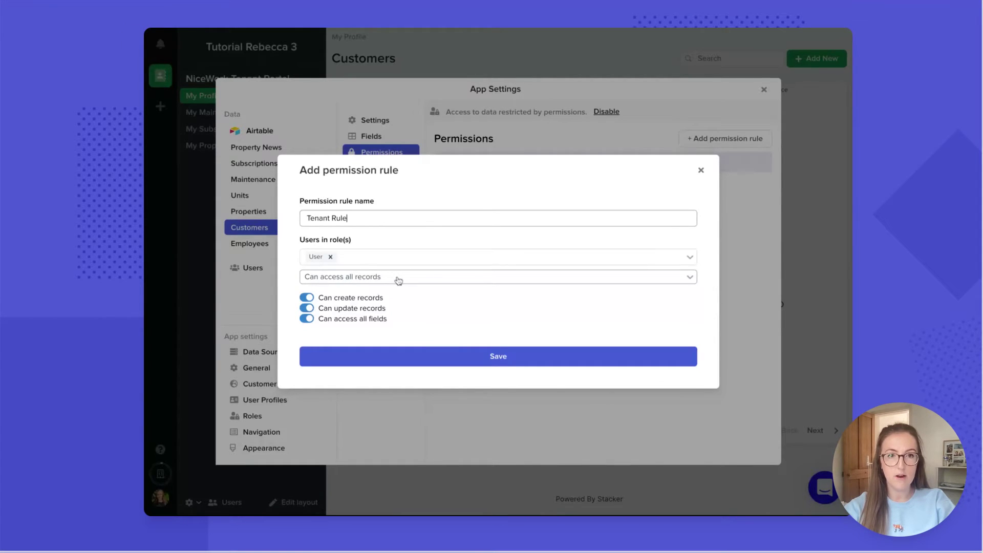
Step: Allow access only to records matching the user's Customers Profile
click(399, 279)
click(403, 302)
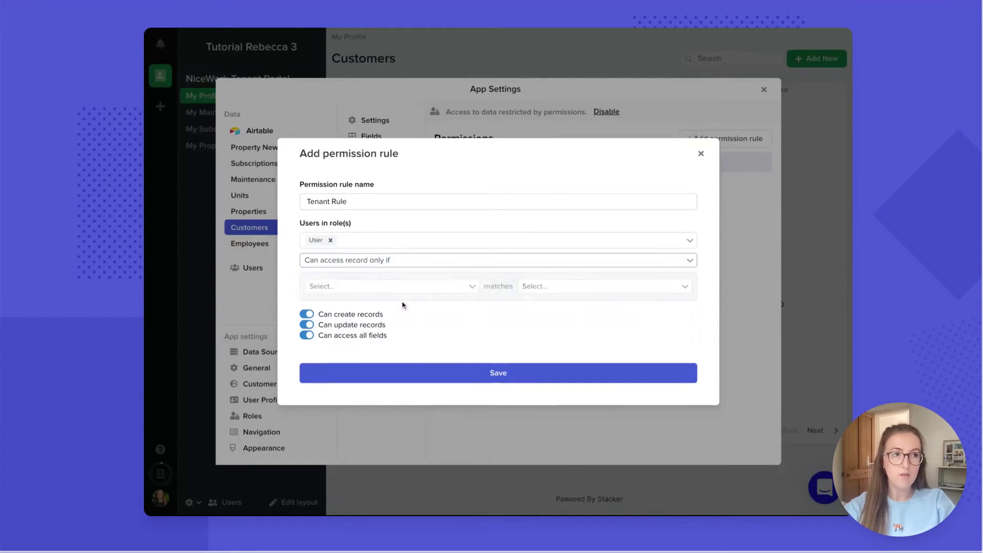
click(447, 287)
click(438, 299)
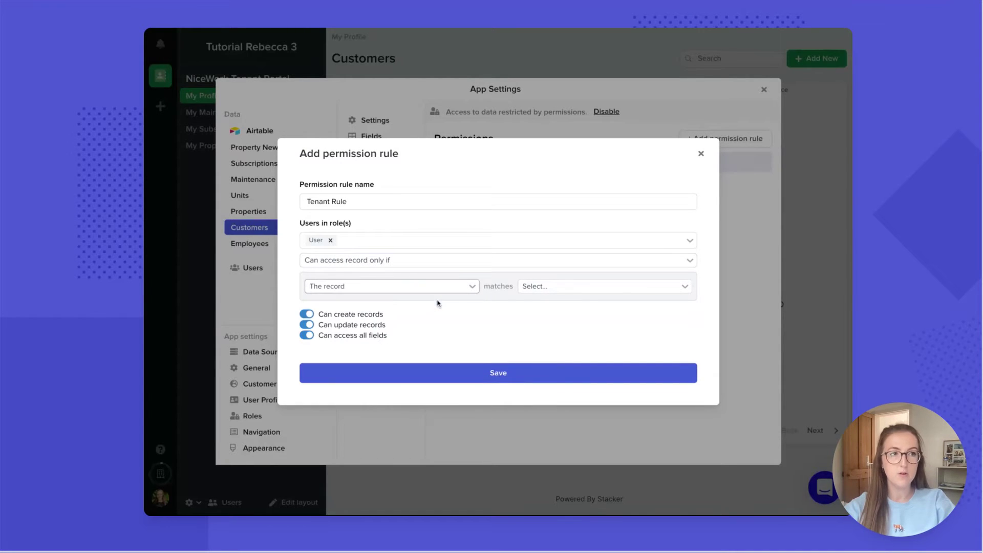
click(558, 287)
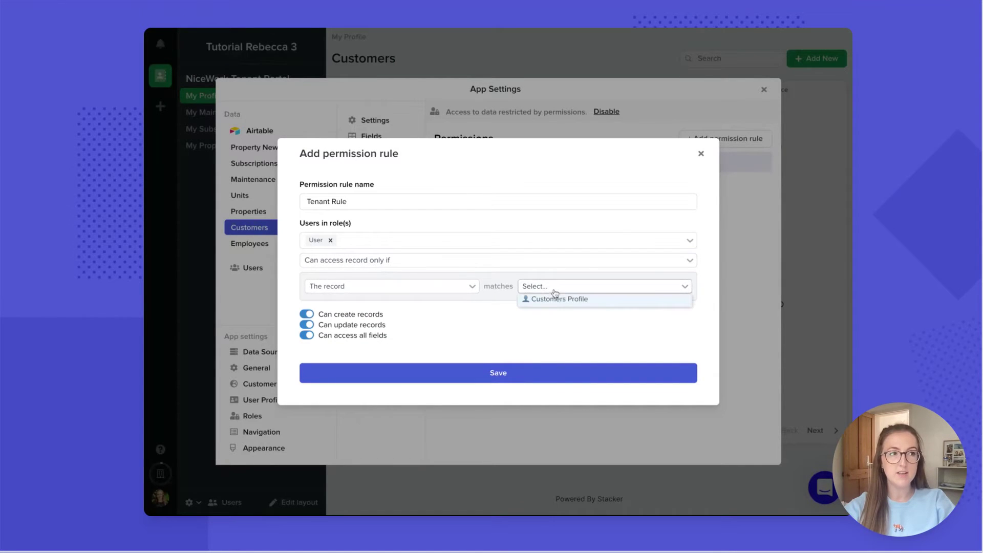
click(596, 302)
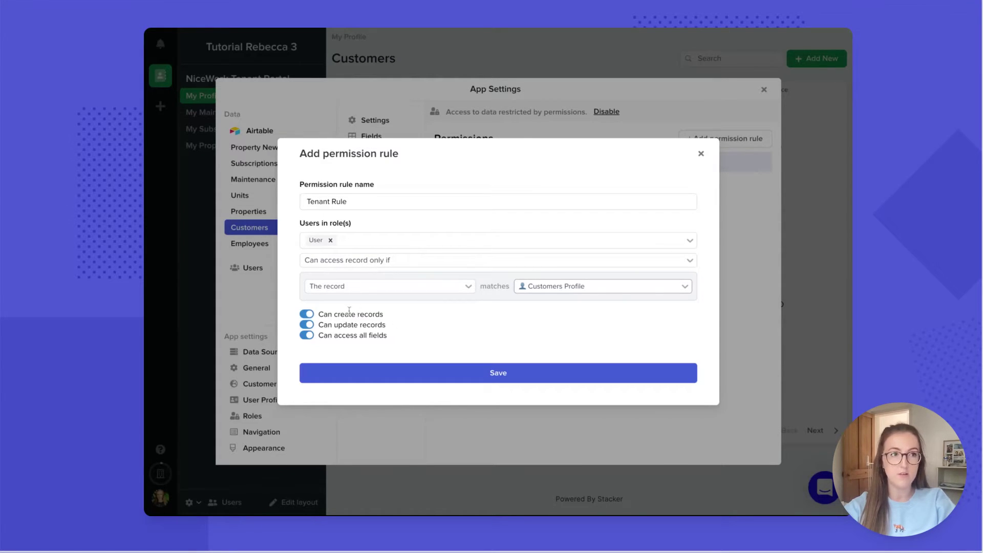
Step: Stop tenants from creating records and switch to per-field permissions
click(306, 313)
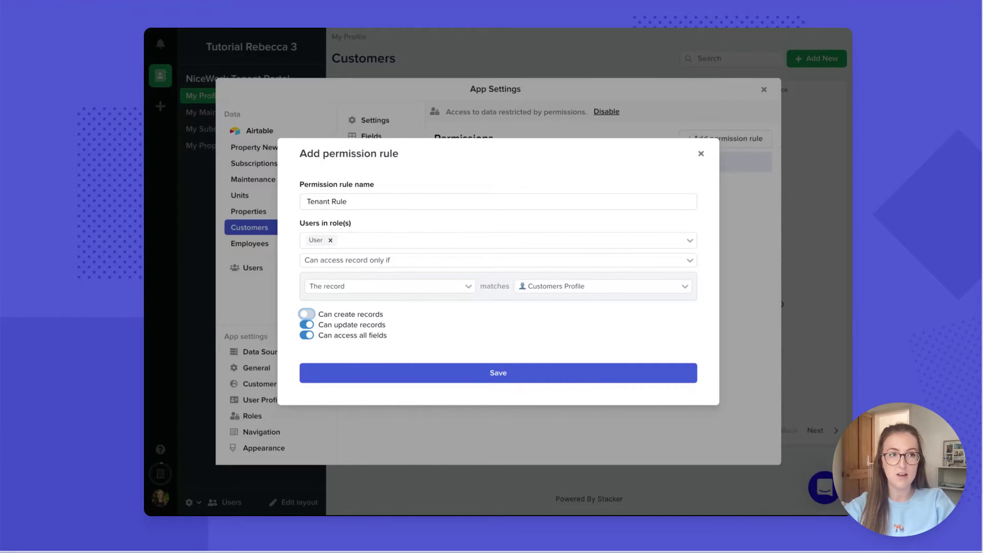
key(Tab)
key(Tab)
key(space)
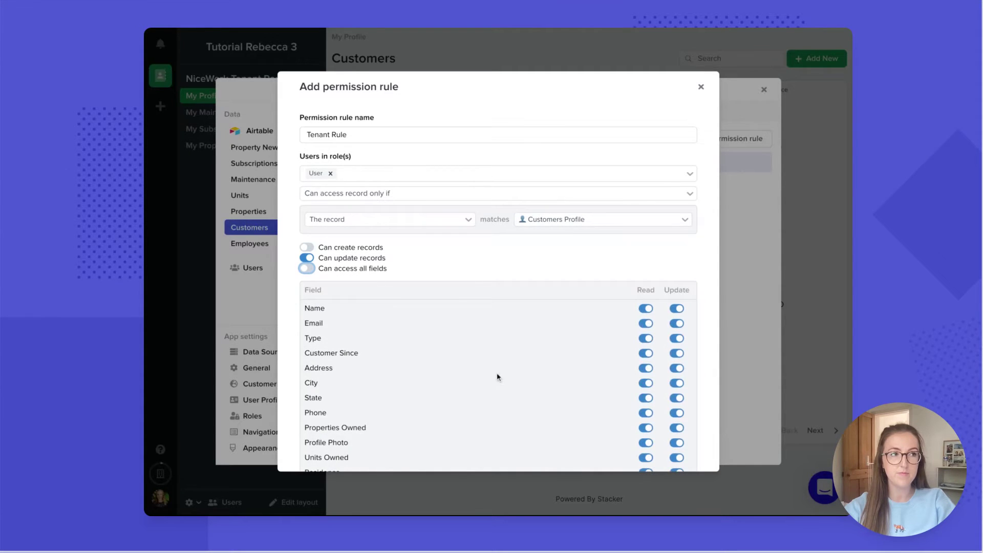
Step: Turn off Update for the Residence field and save the Tenant Rule
scroll(559, 408, down, 2)
scroll(559, 408, down, 3)
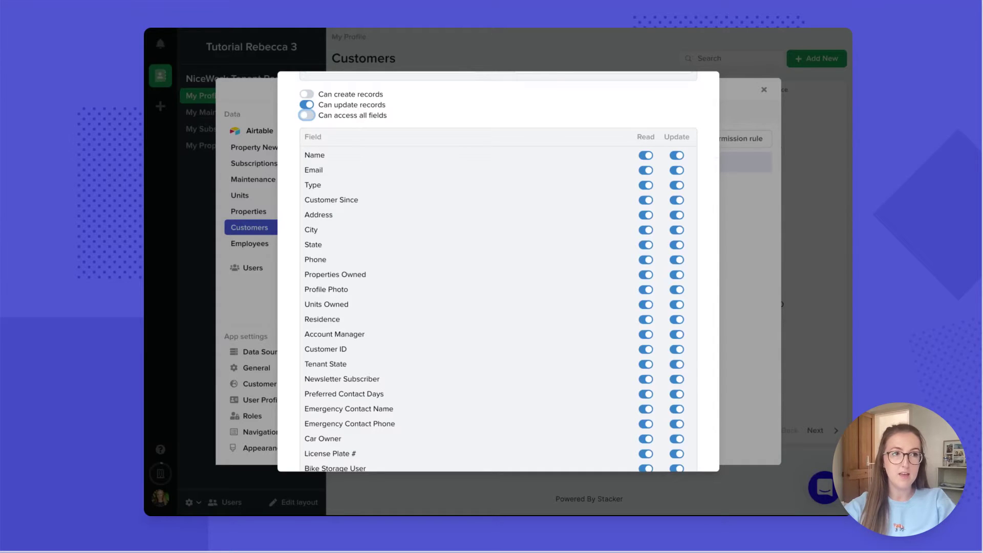
click(677, 320)
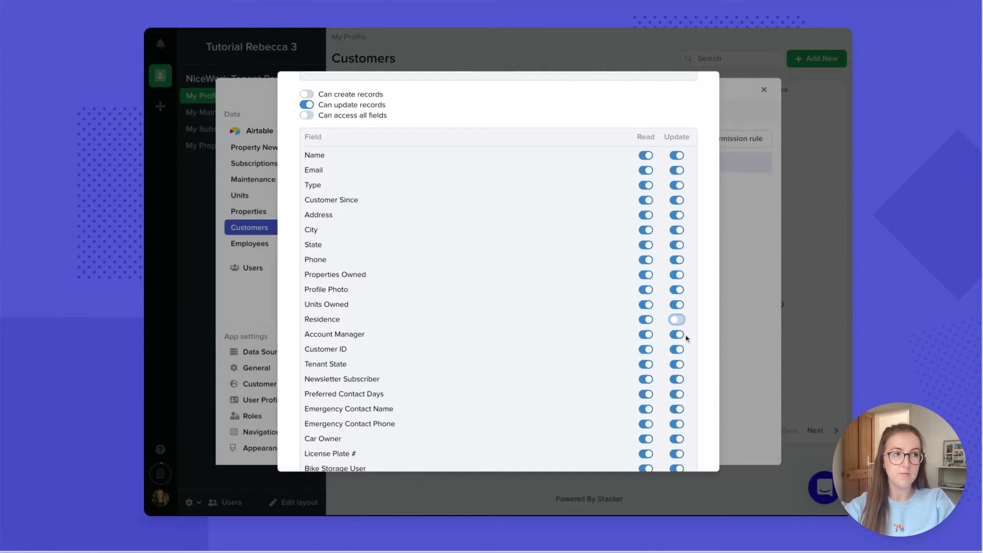
scroll(691, 380, down, 2)
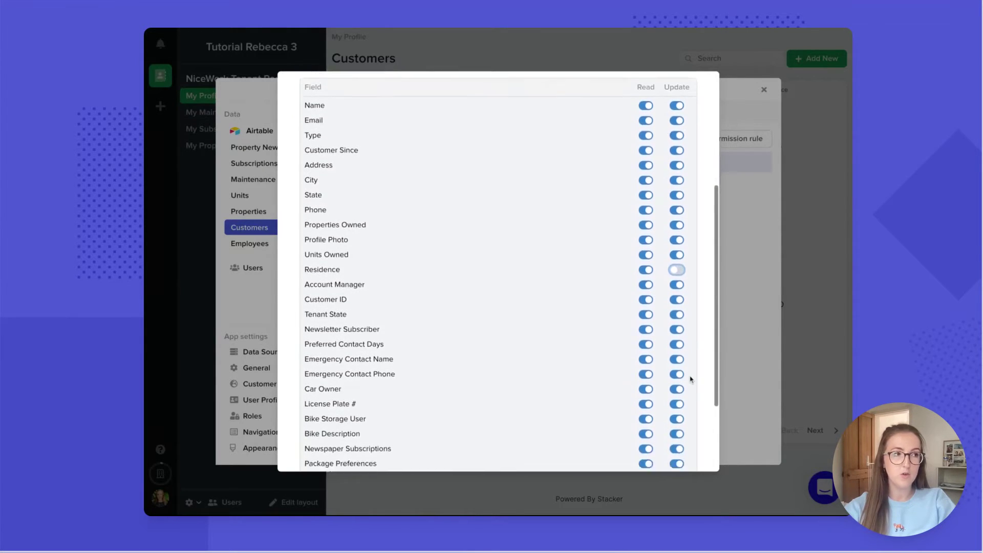
scroll(691, 379, down, 3)
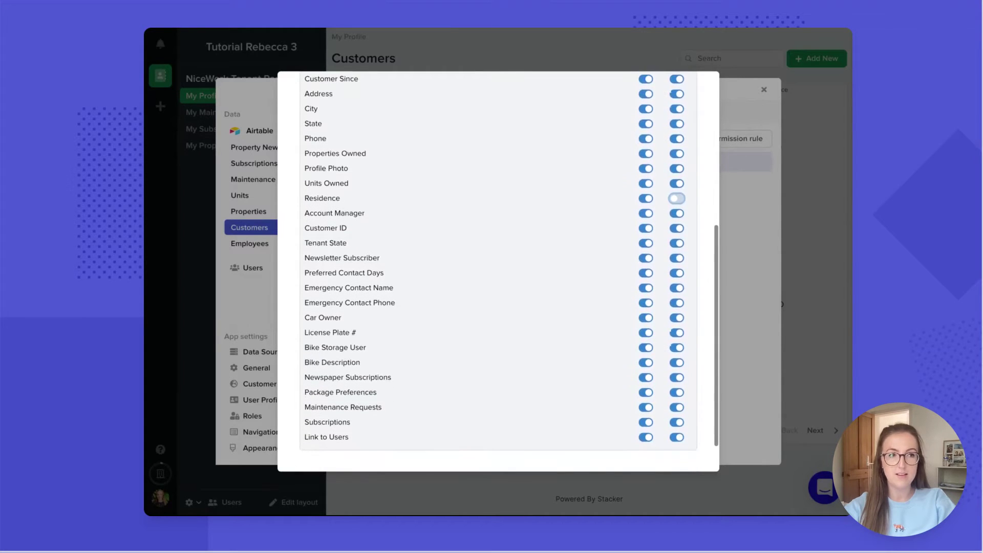
scroll(498, 256, down, 2)
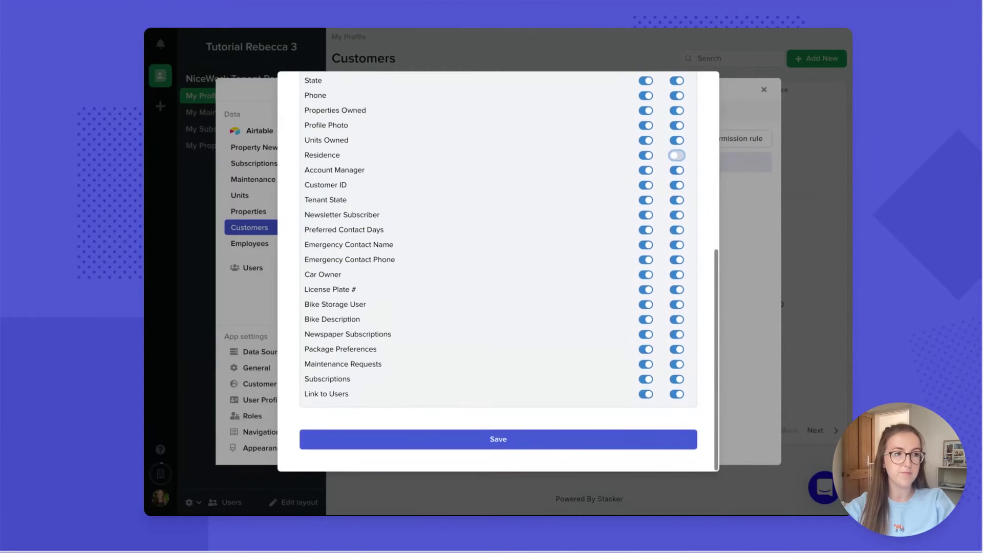
click(602, 439)
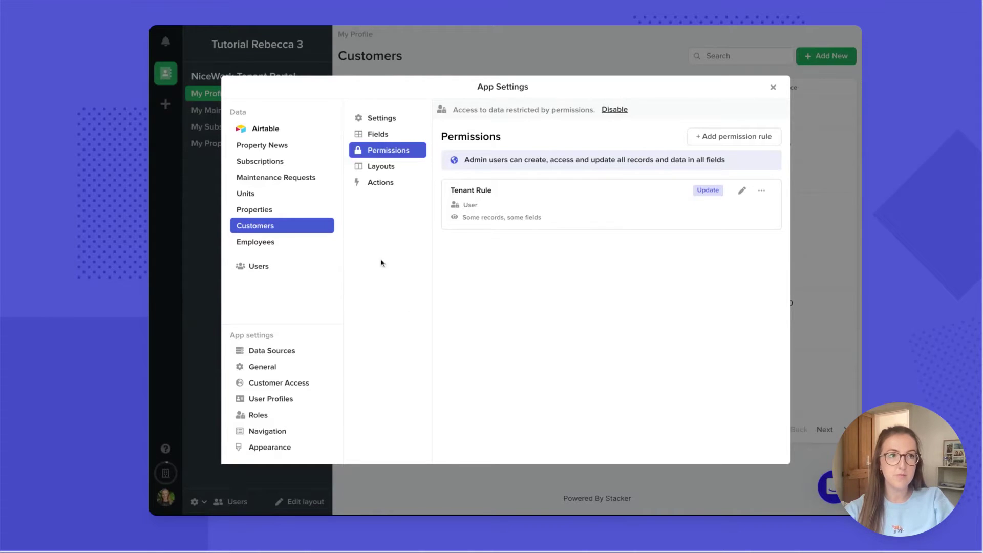
Step: Turn on permissions for Maintenance Requests and start a new rule named 'Tenant Rule'
click(323, 182)
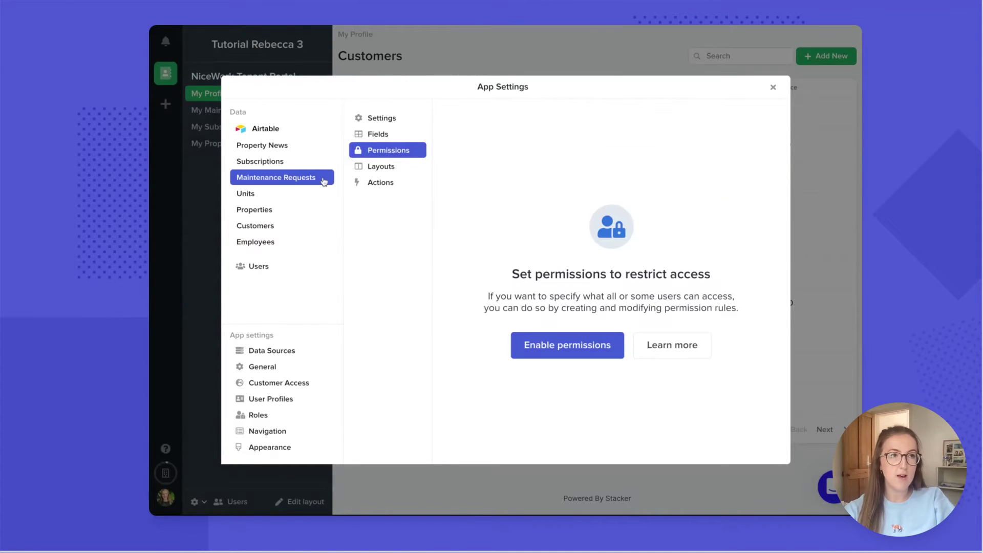
click(614, 357)
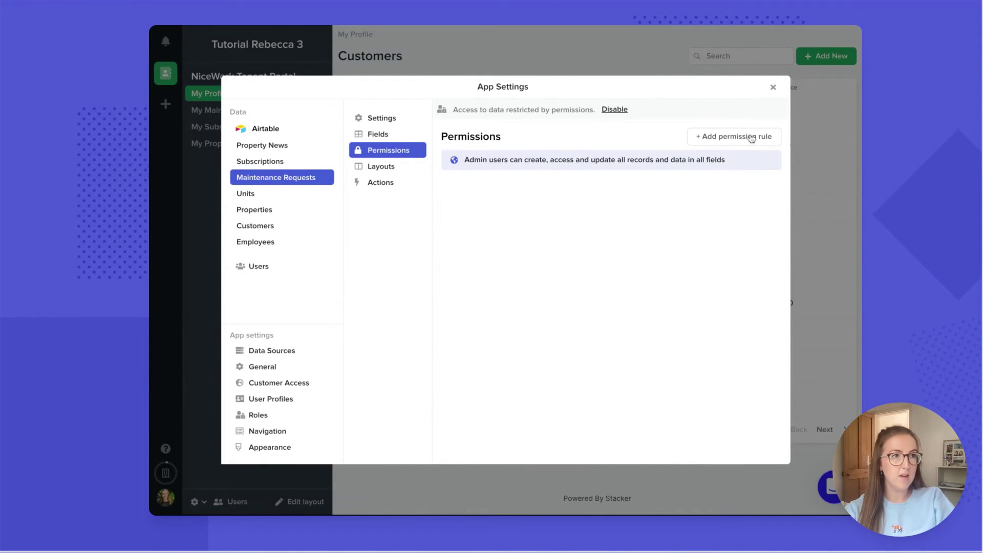
click(751, 137)
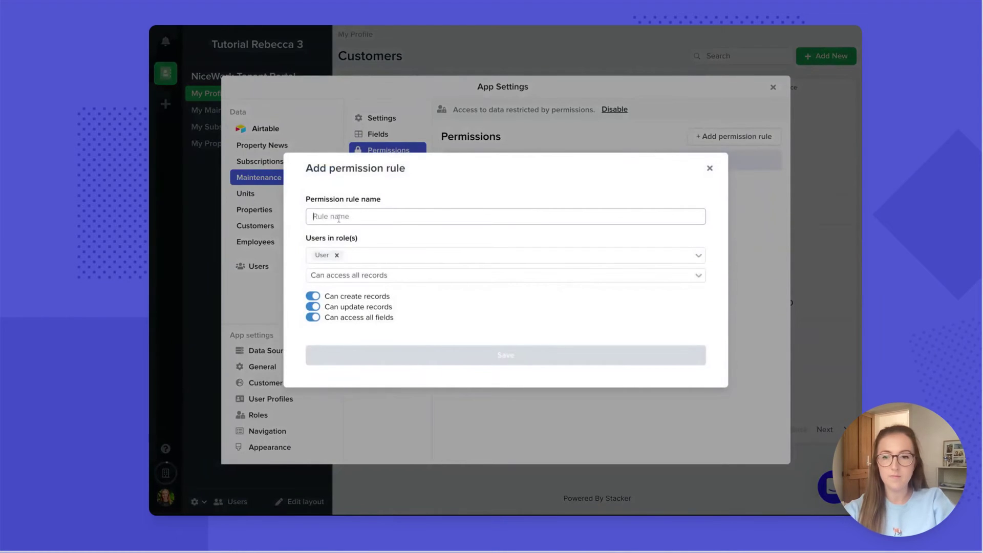
click(338, 217)
text(Tenant Ru)
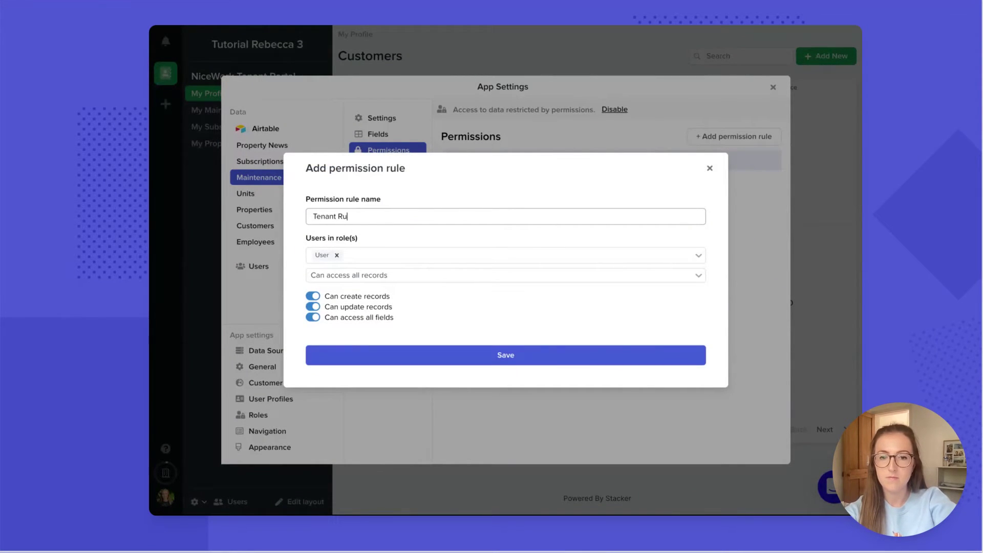
text(le)
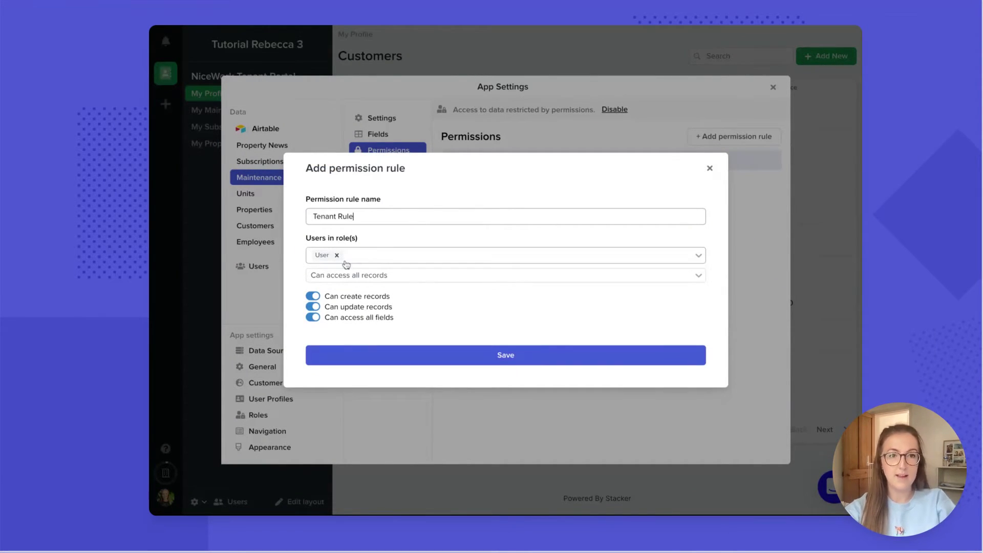
Step: Limit access to records whose Tenant matches the user's Customers Profile, disable updates, and save
click(402, 275)
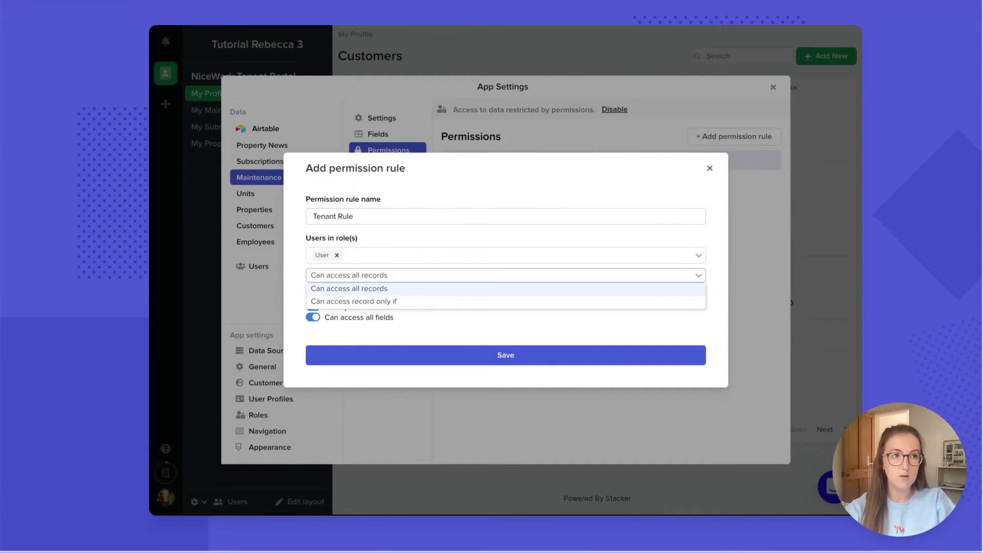
click(402, 301)
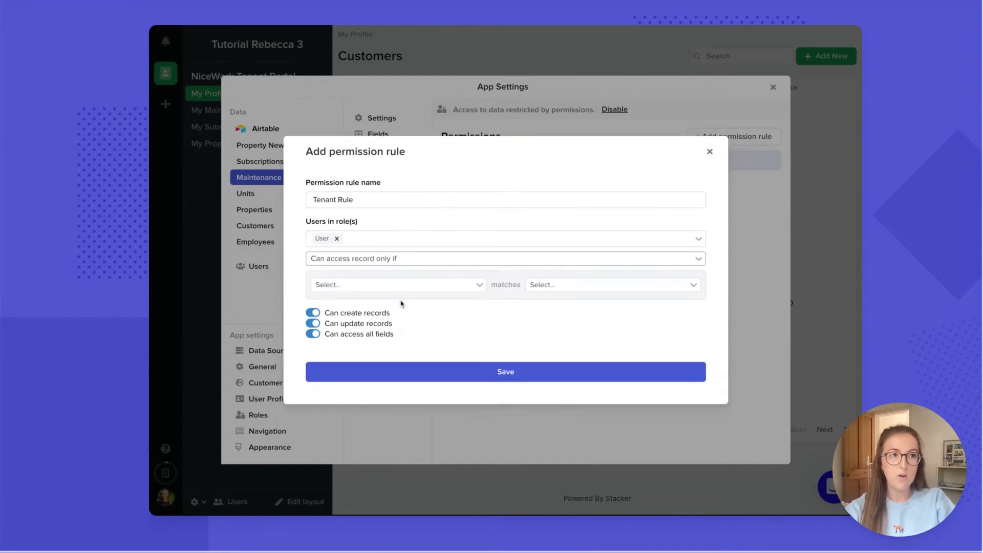
click(481, 285)
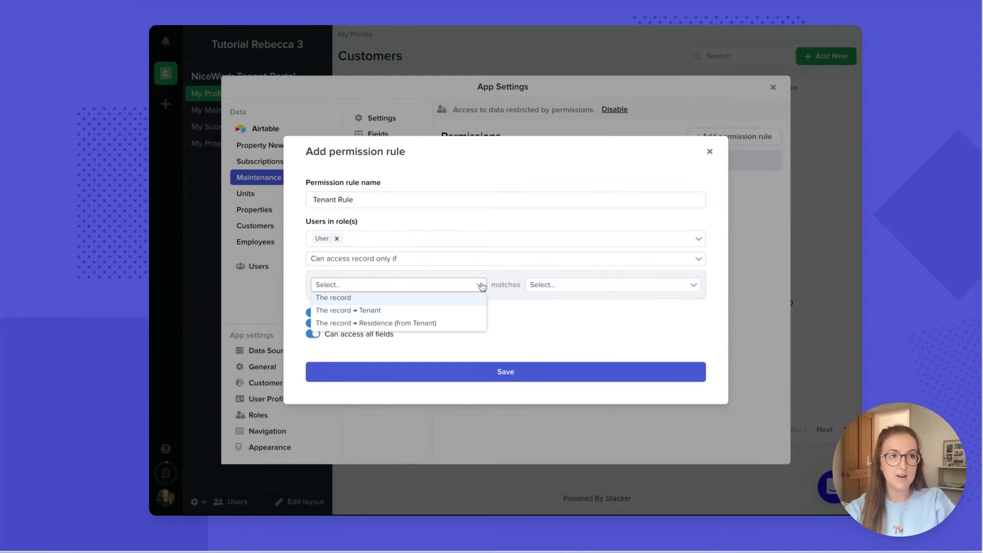
click(451, 311)
click(562, 292)
click(570, 301)
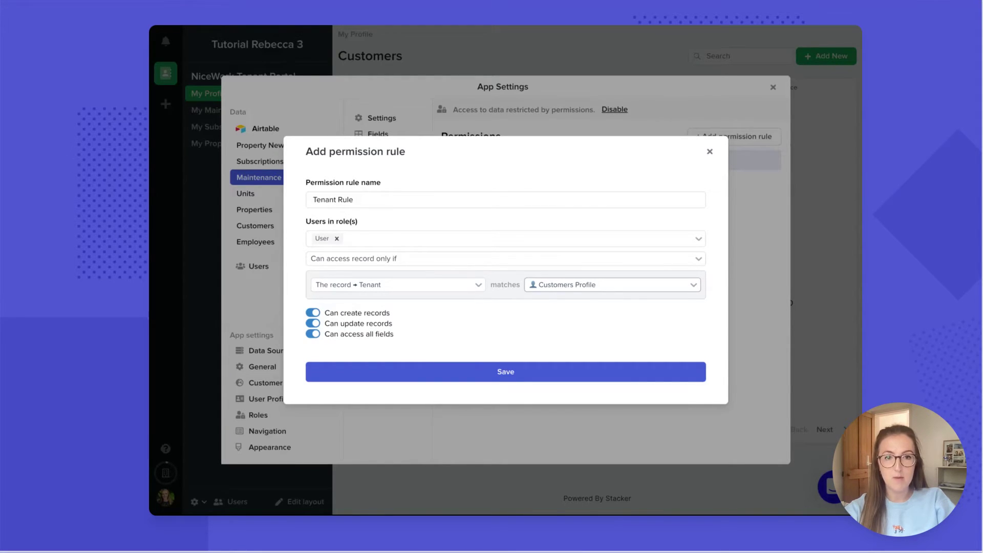
click(314, 324)
click(522, 371)
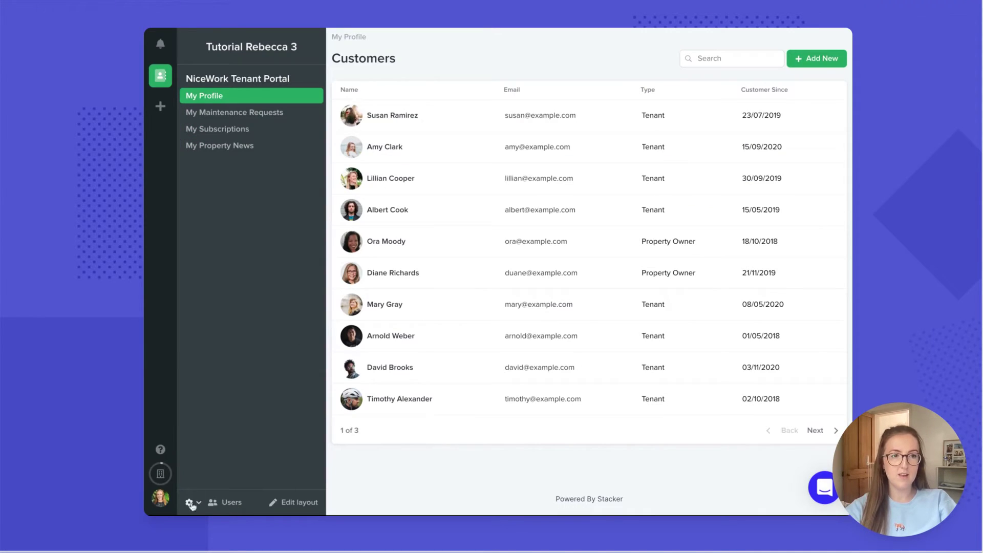
Step: Start previewing the portal as a tenant user
click(191, 503)
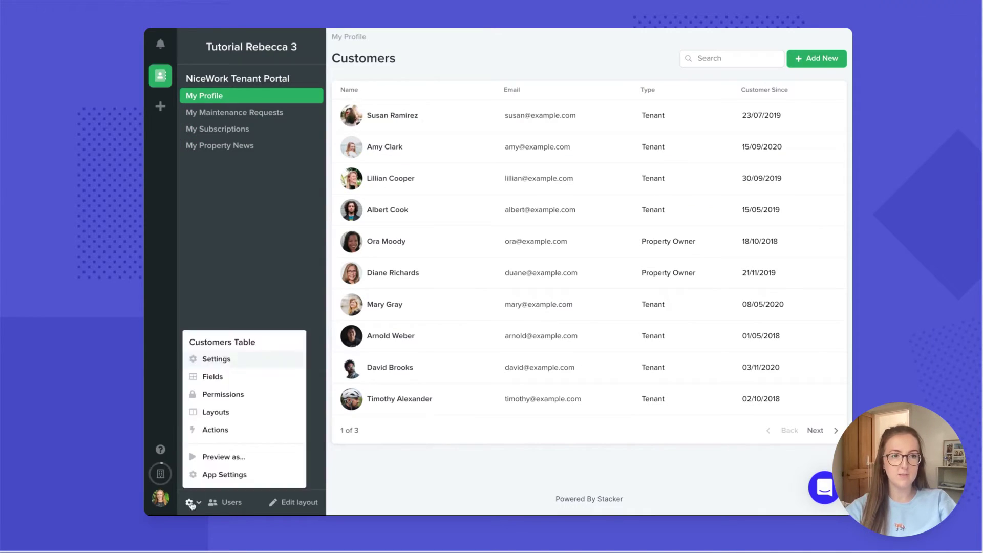
click(256, 458)
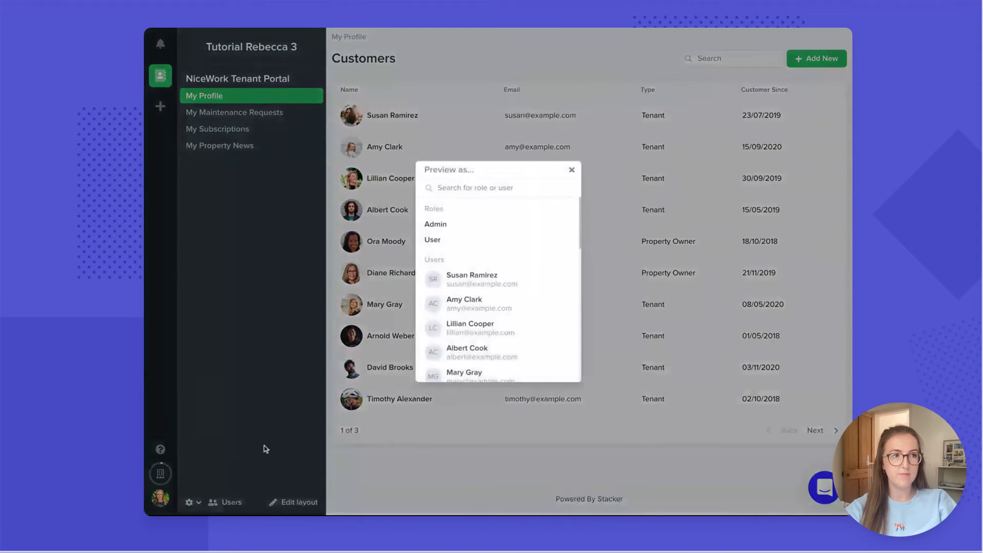
click(532, 281)
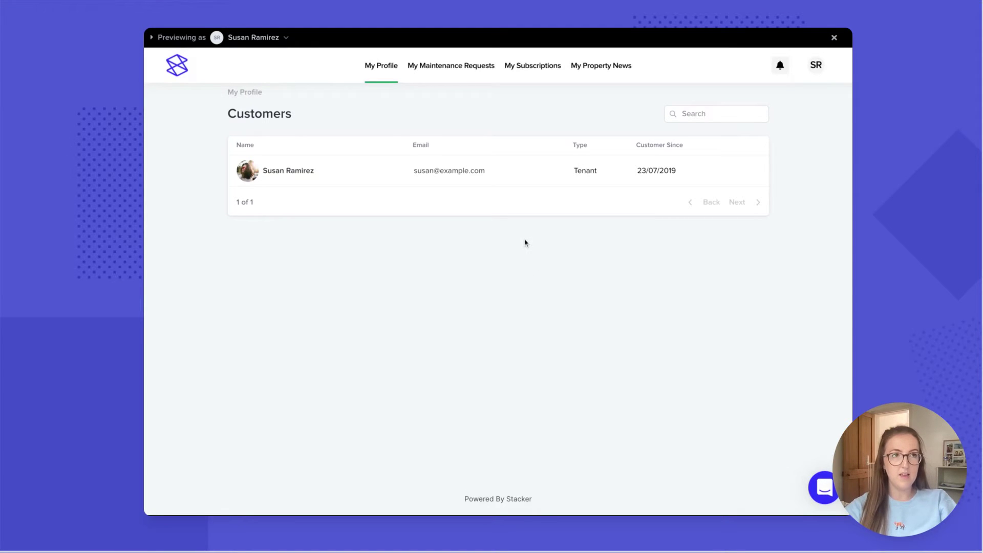
Step: Browse the profile, maintenance request 80, subscriptions and property news, then exit the preview
click(371, 178)
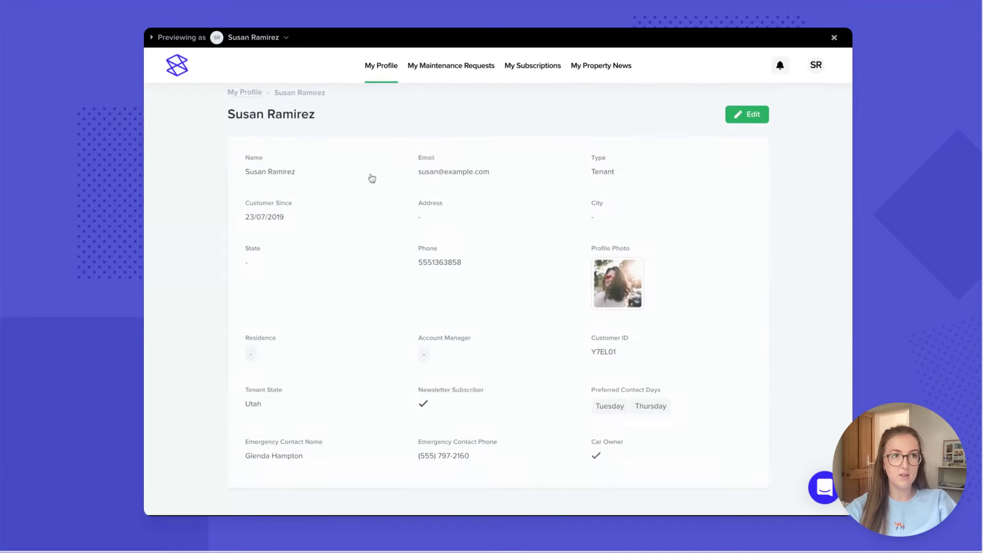
click(451, 69)
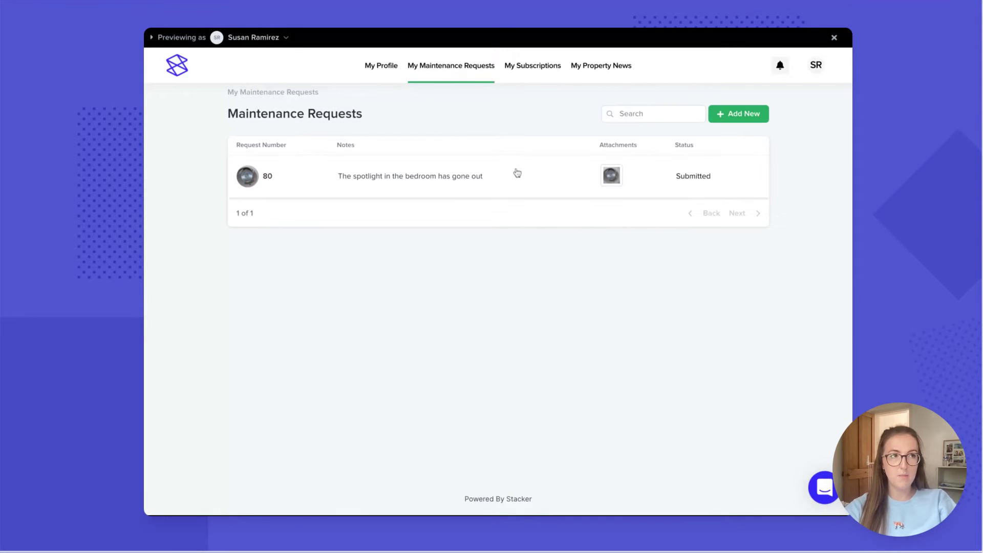
click(517, 174)
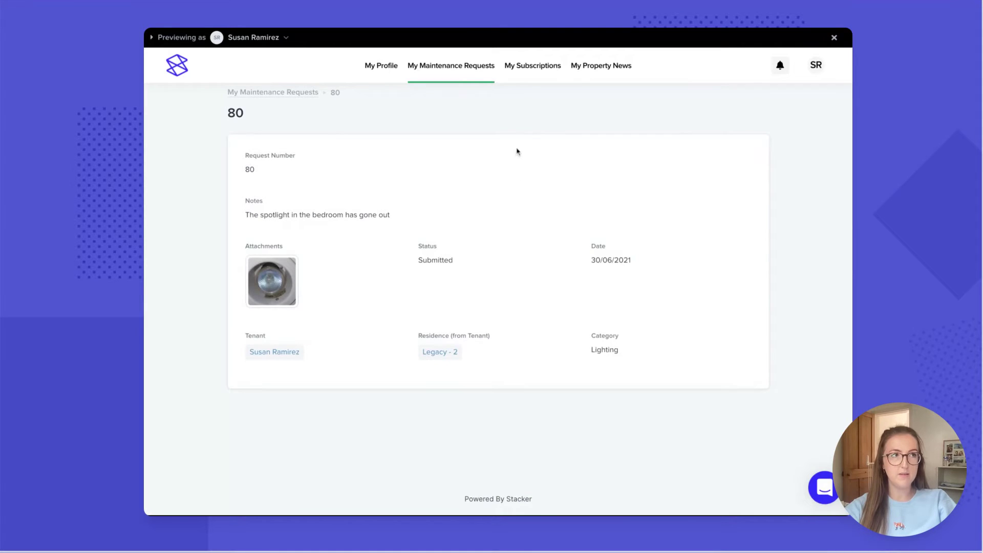
click(535, 68)
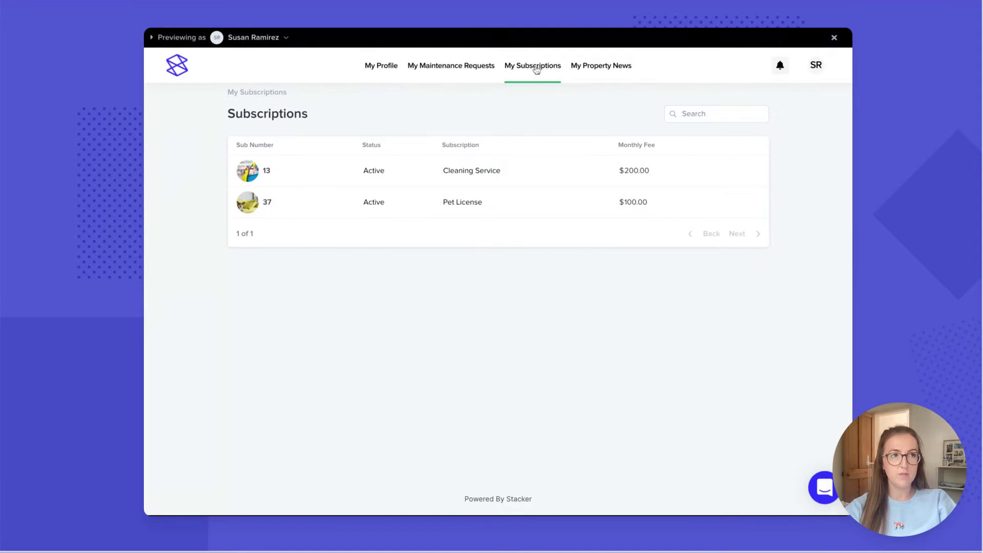
click(617, 70)
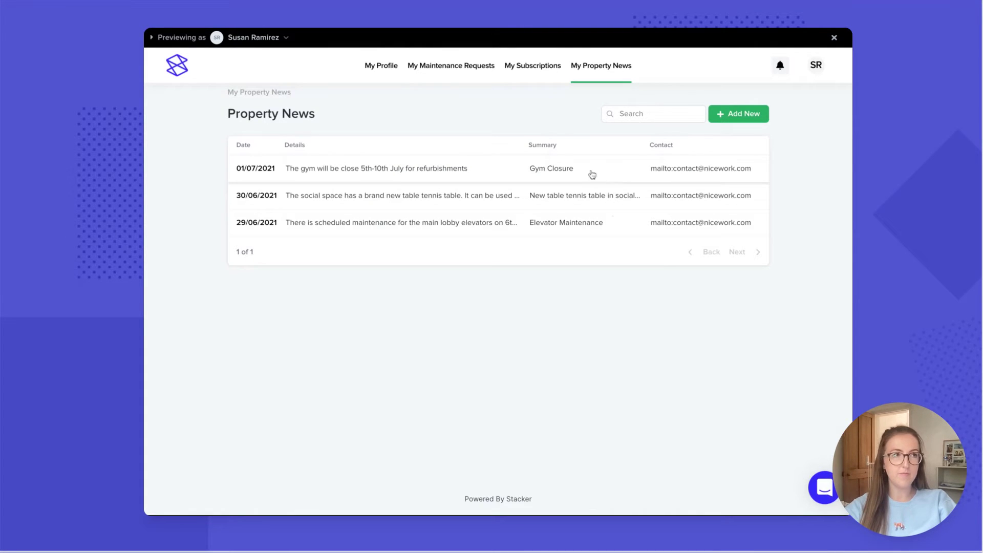
click(388, 72)
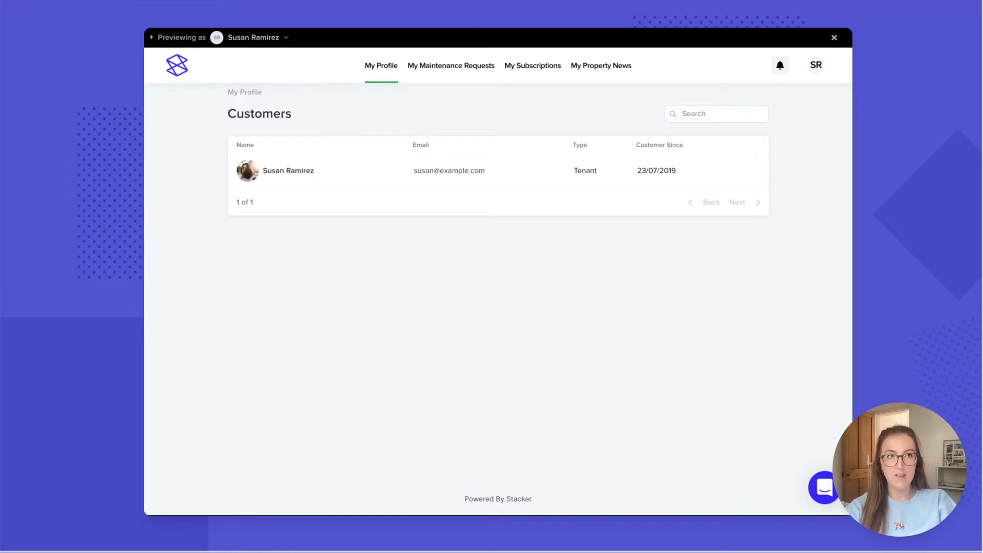
click(835, 39)
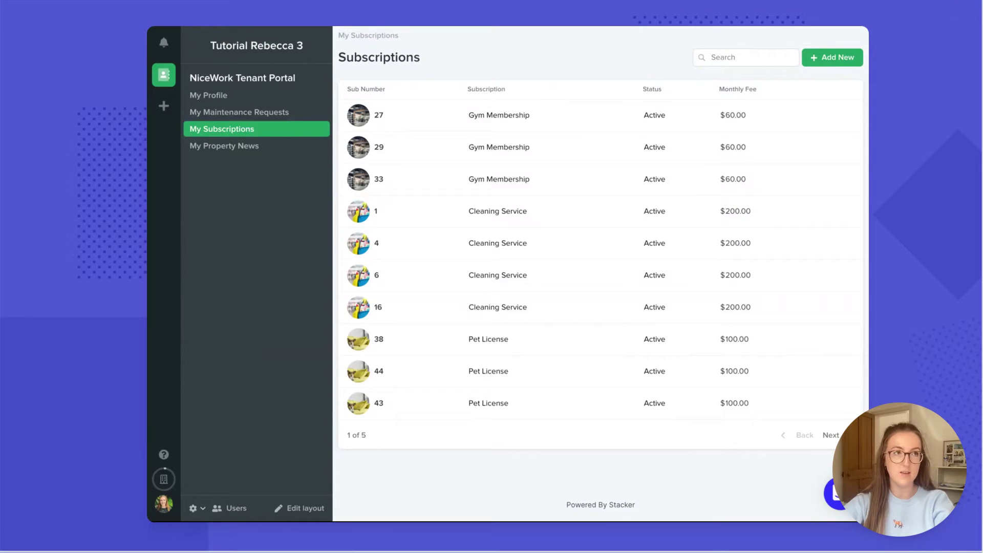
Step: Switch the Subscriptions page to Card display and hide the Sub Number field
click(287, 509)
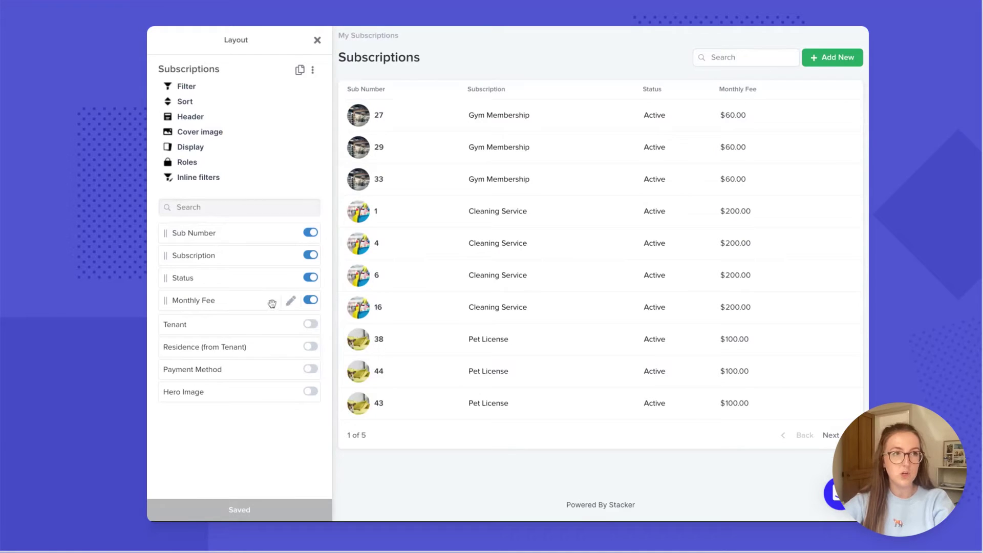
click(190, 147)
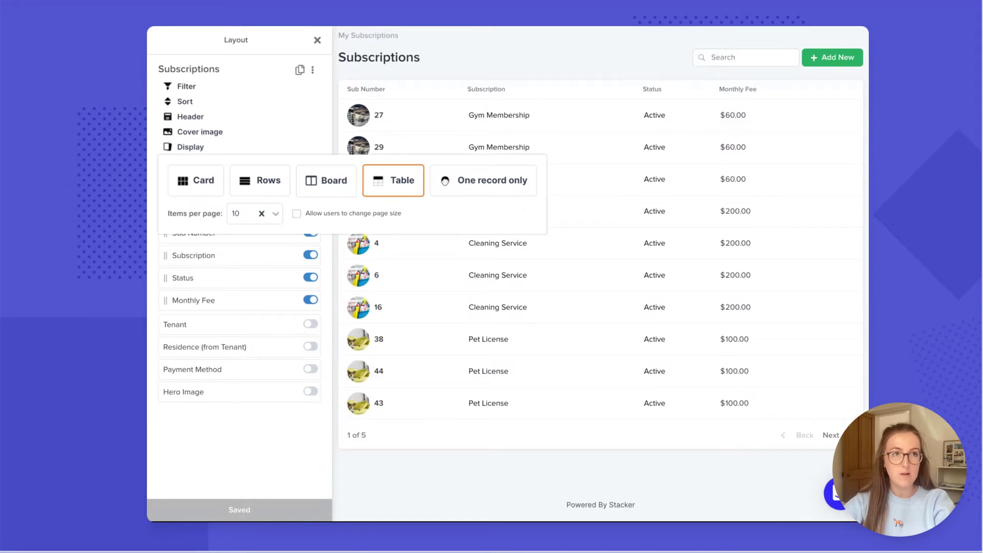
click(201, 186)
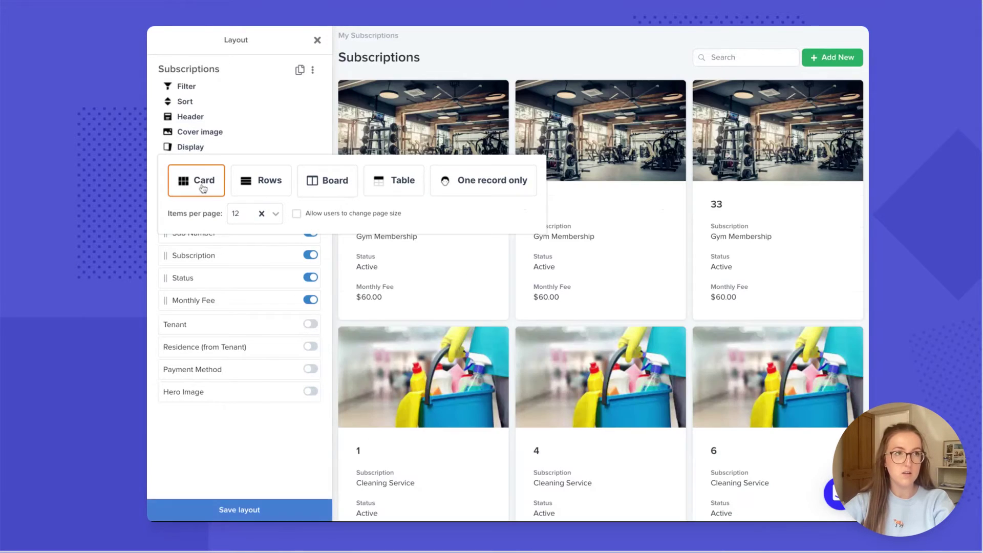
click(323, 126)
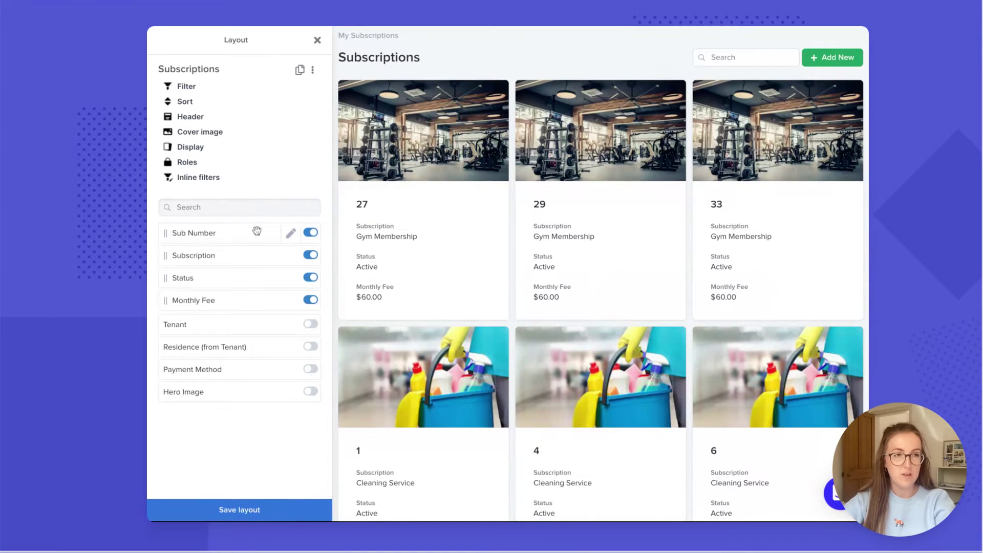
click(311, 233)
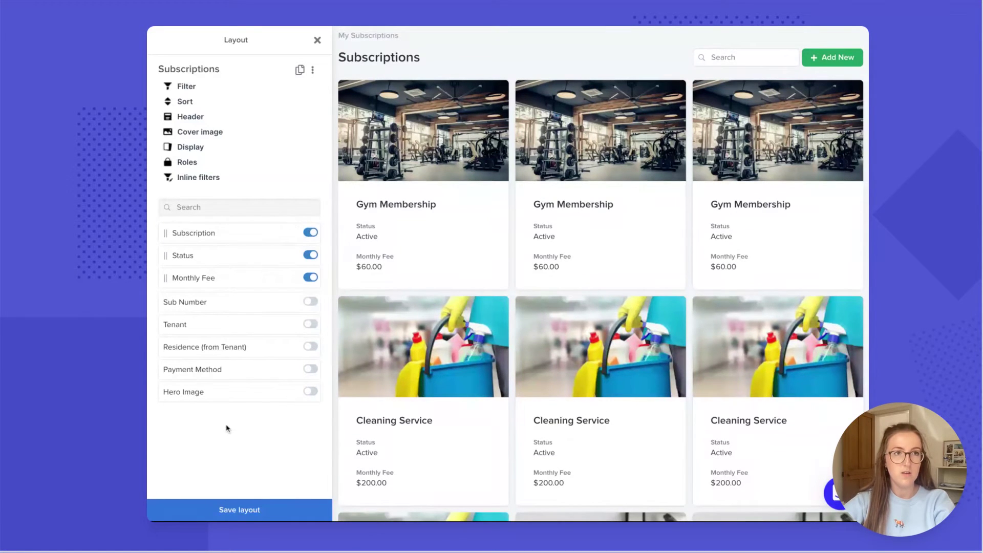
Step: Add a 'My Subscriptions' header with an uploaded background image, save the layout and close the editor
click(195, 118)
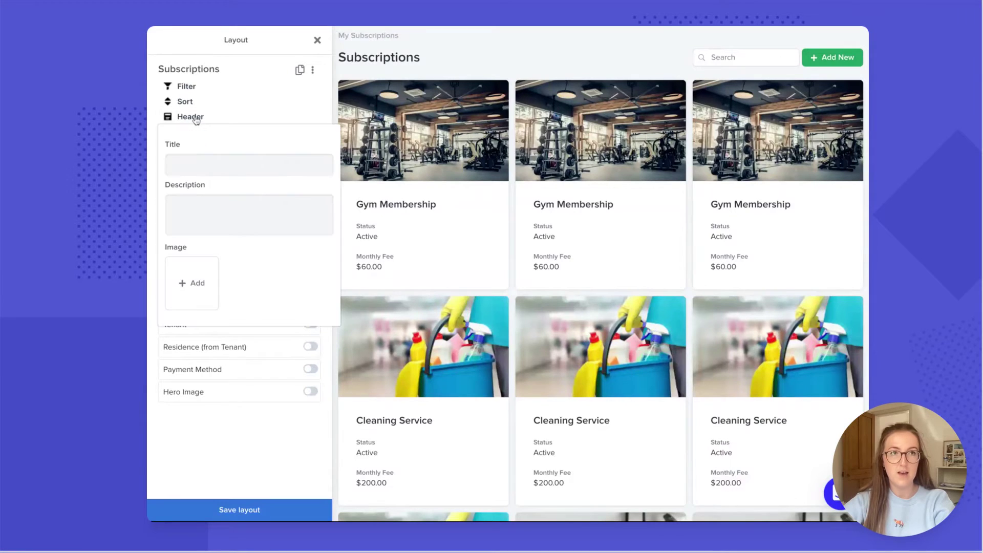
click(191, 165)
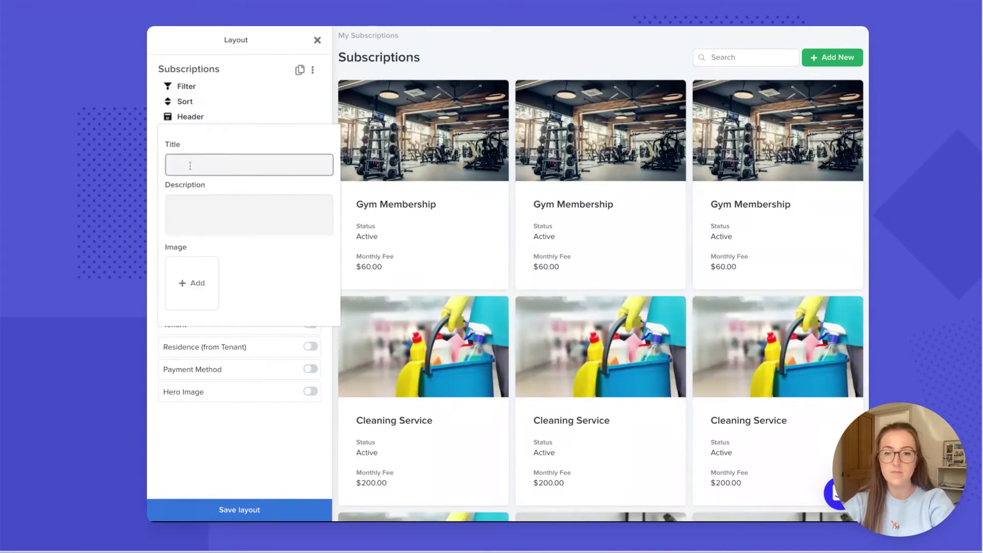
text(My Subscriptions)
click(191, 283)
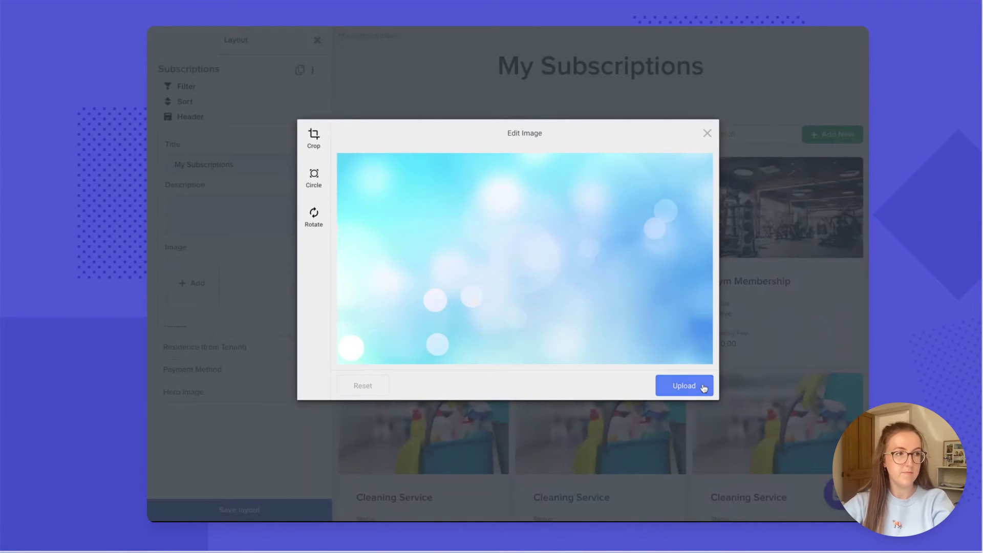
click(700, 387)
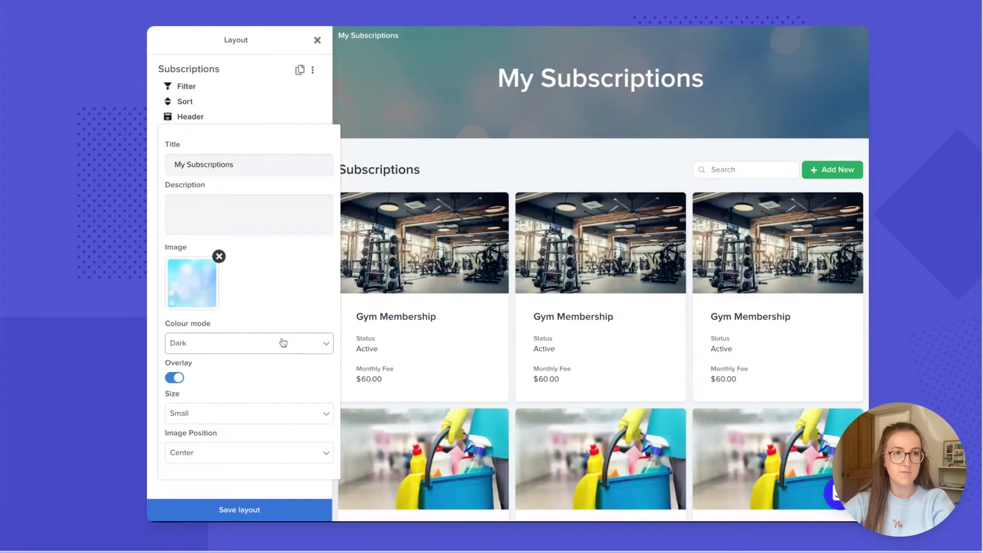
click(322, 114)
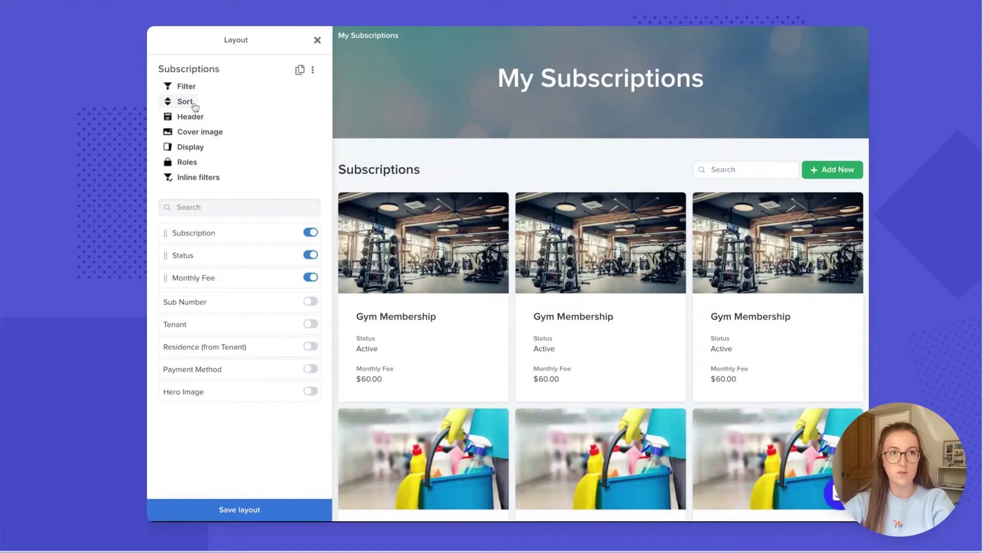
click(281, 508)
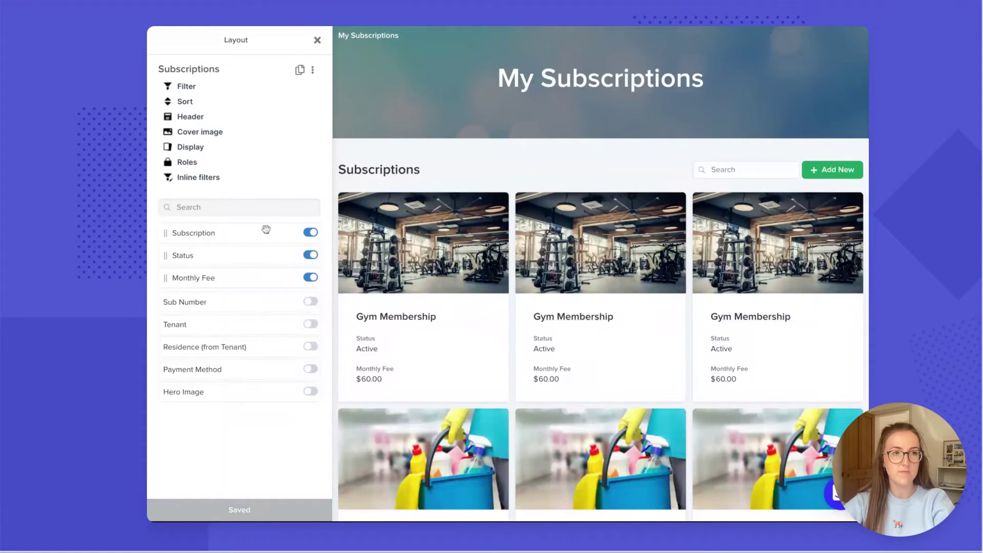
click(318, 41)
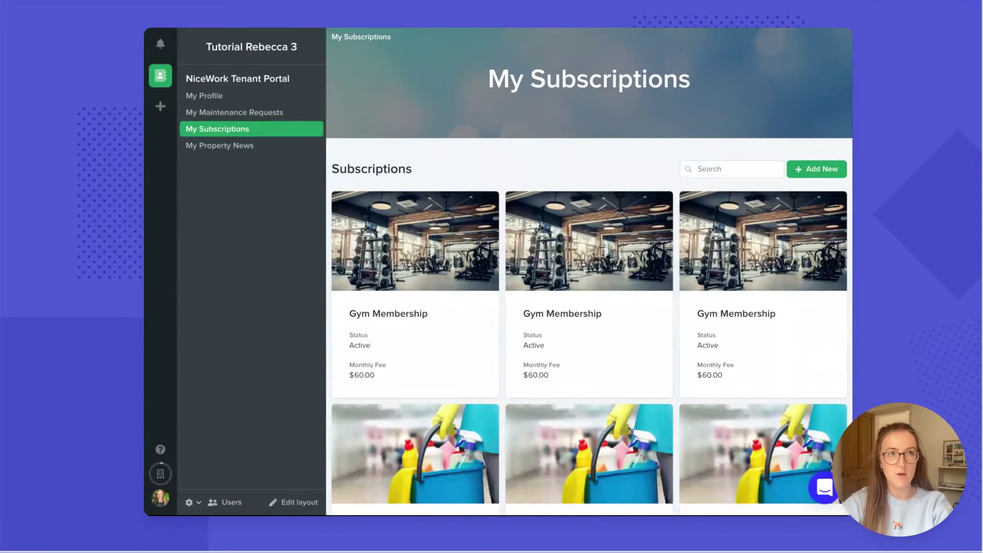
Step: Switch to the My Profile page from the sidebar
click(204, 96)
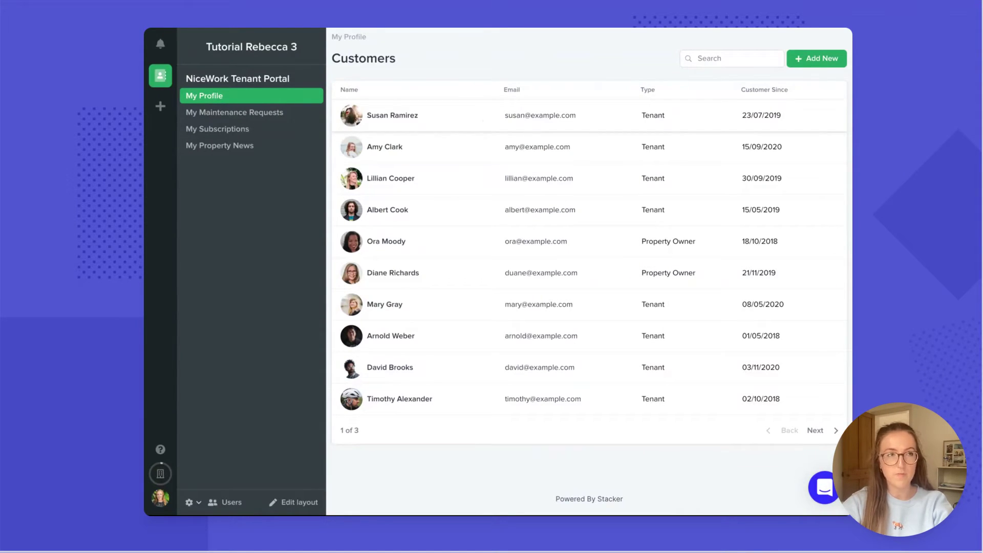
Step: Set the My Profile display to 'One record only' and save the layout
click(293, 502)
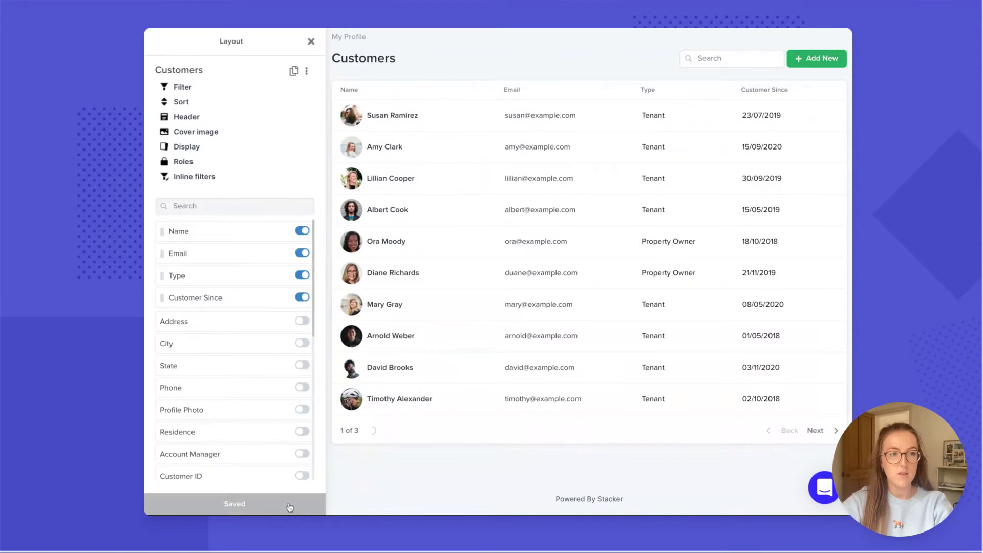
click(200, 147)
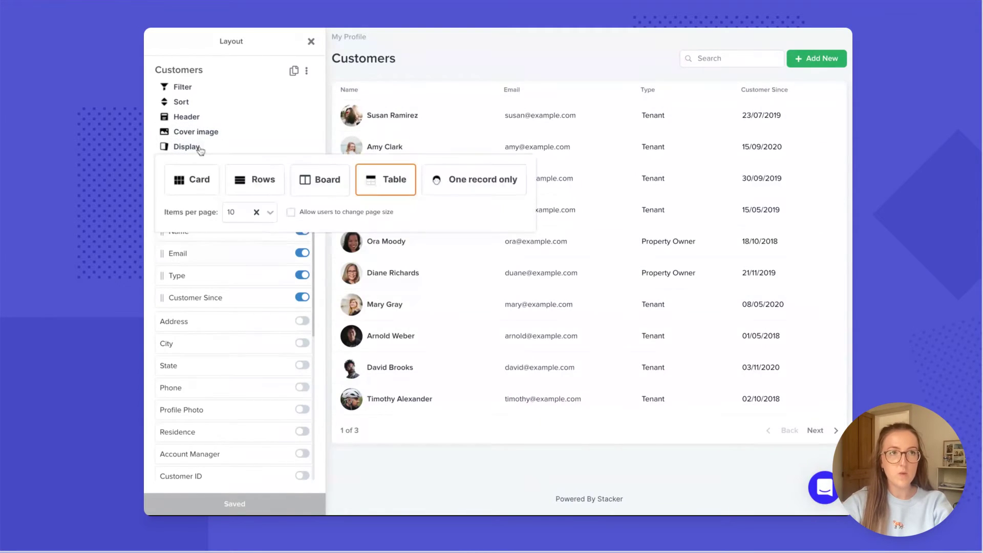
click(453, 189)
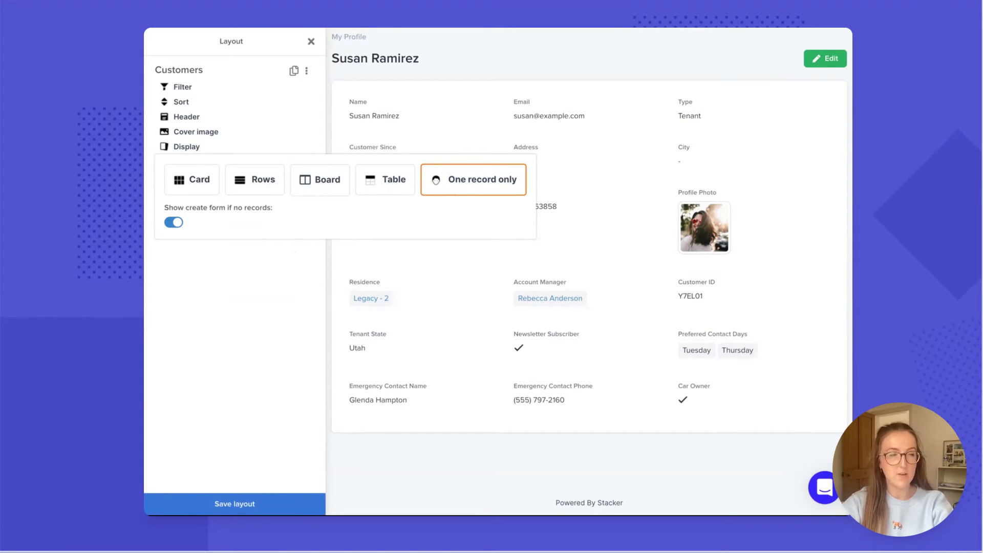
click(330, 131)
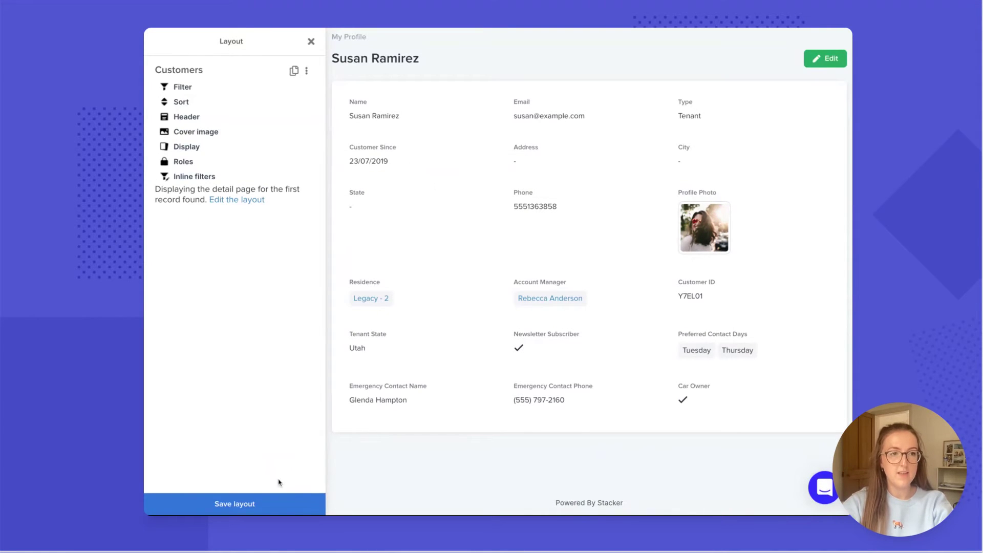
click(274, 504)
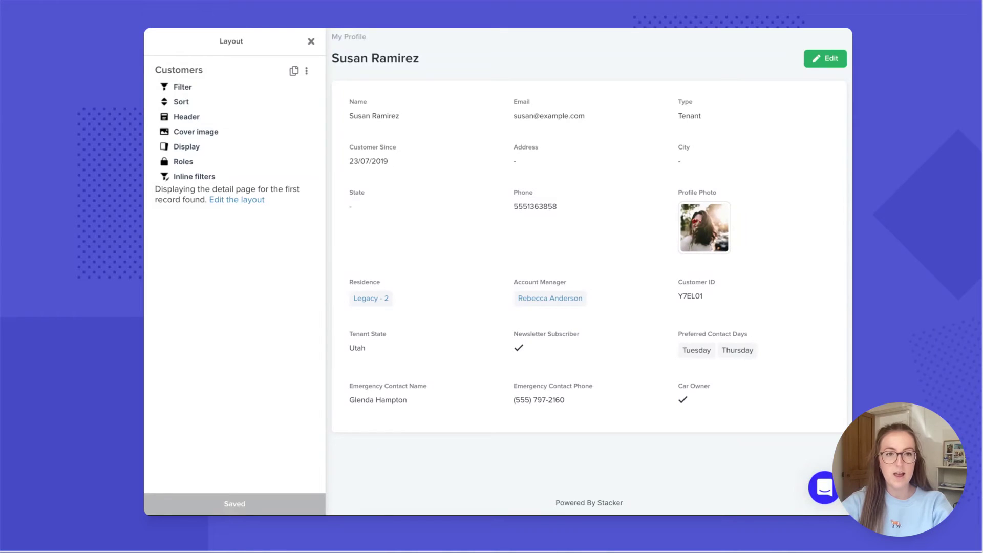
Step: Delete the existing field container from the customer detail layout
click(237, 200)
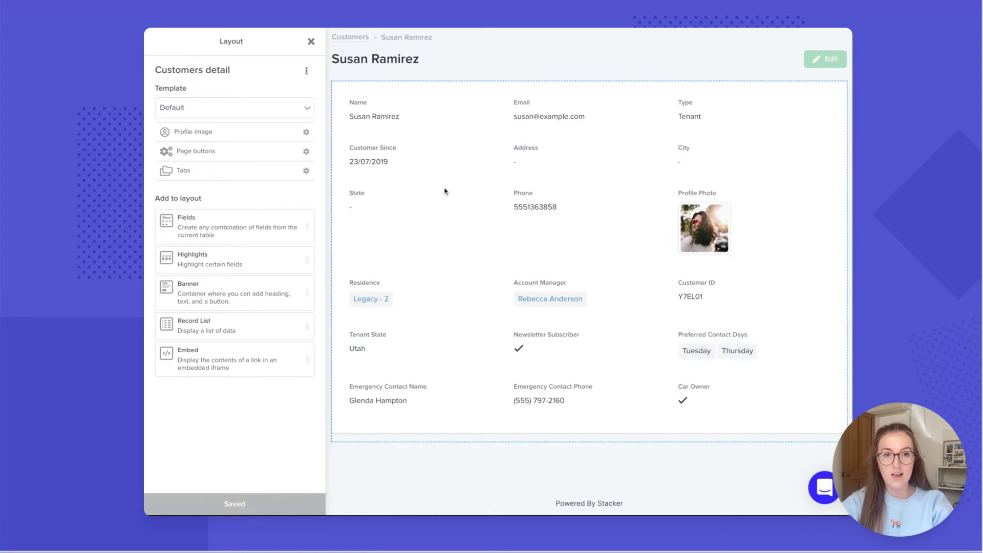
click(440, 157)
click(358, 77)
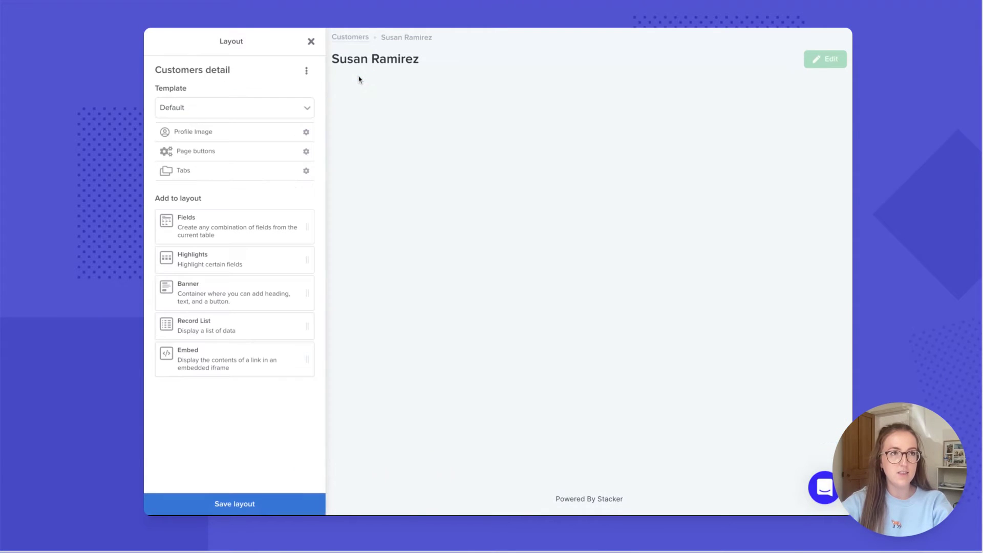
Step: Apply the Profile template with Email and Phone shown on the profile card
click(308, 109)
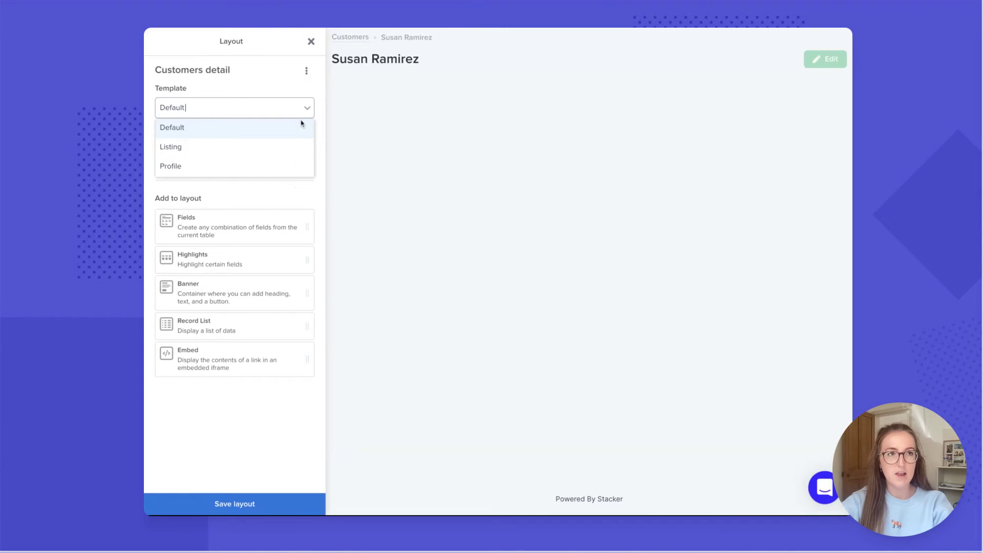
click(284, 167)
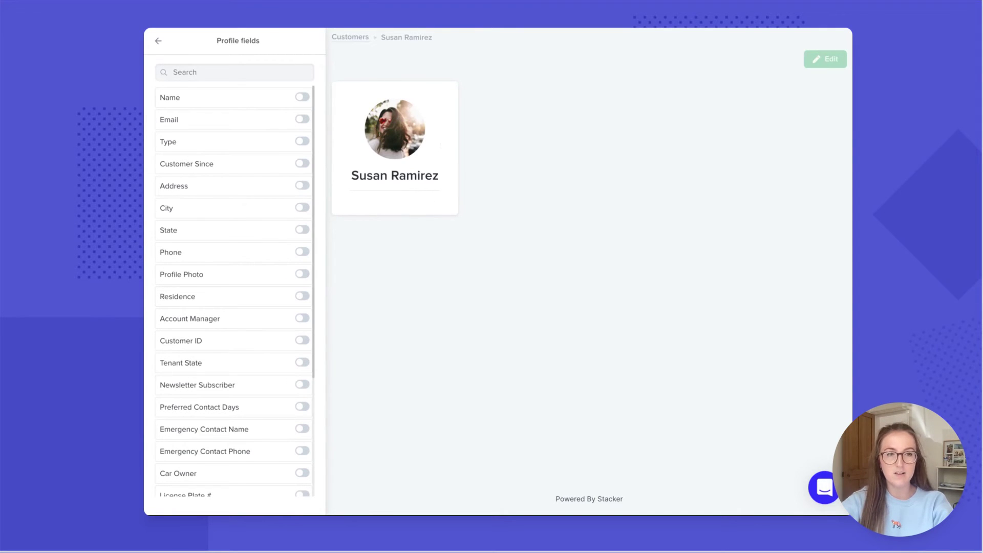
click(302, 120)
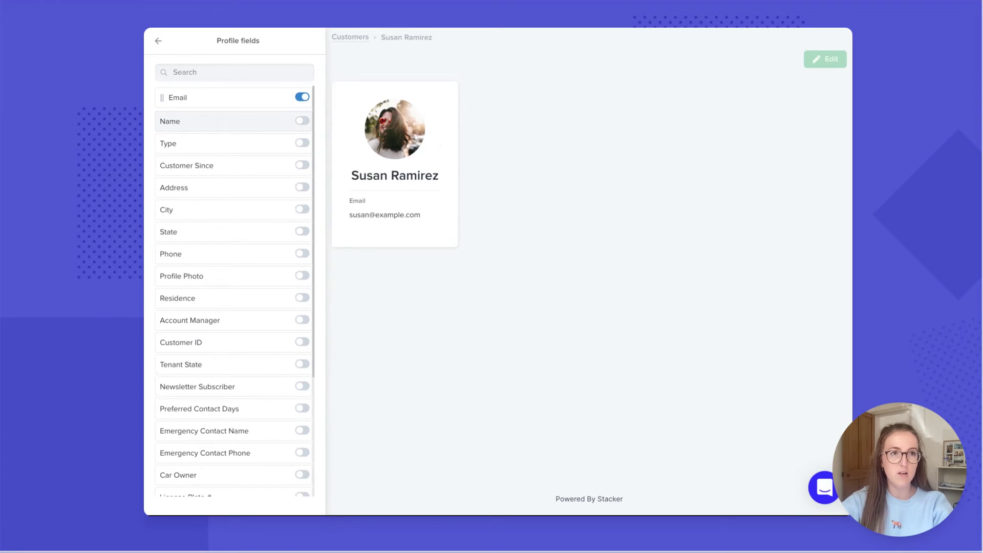
click(302, 254)
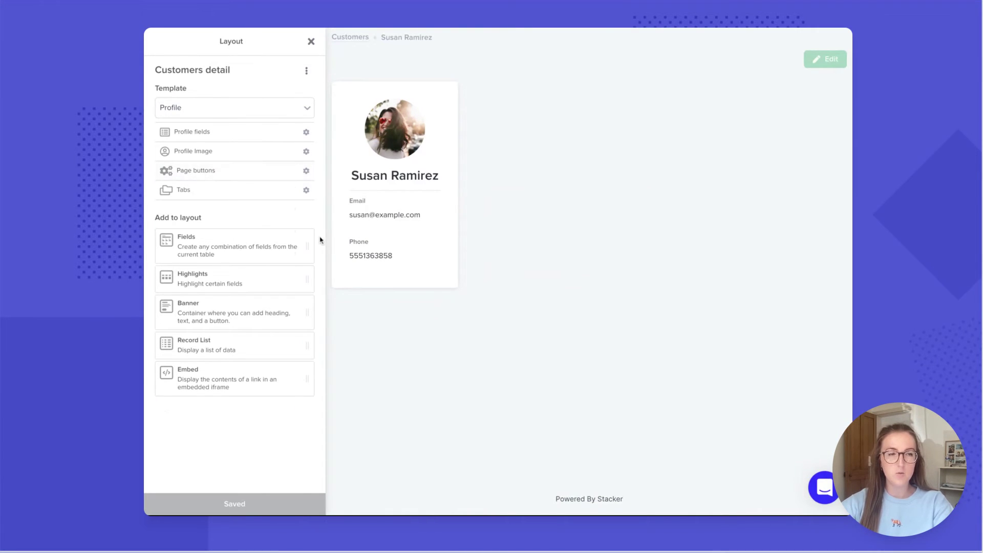
Step: Add a Highlights block showing the customer's Name
click(271, 280)
click(304, 113)
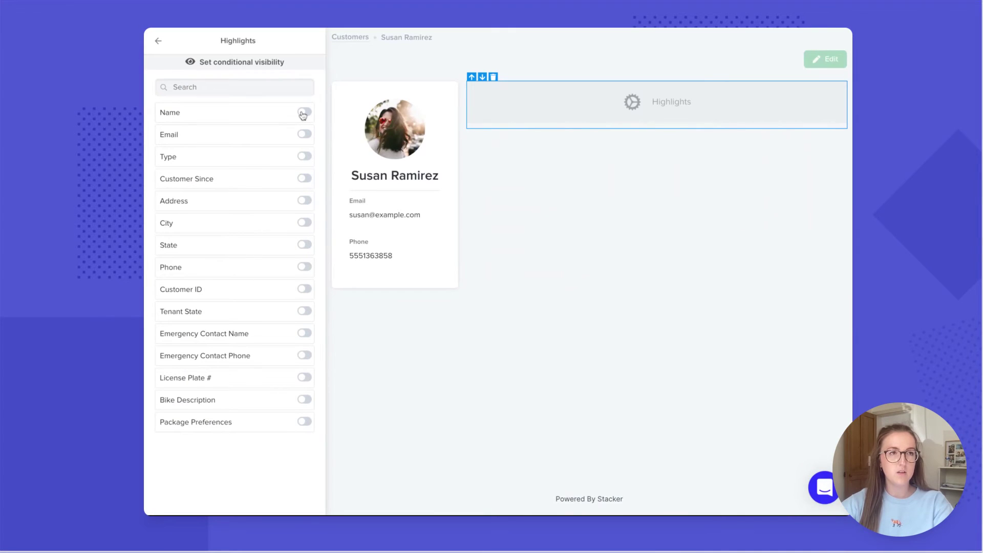
click(157, 44)
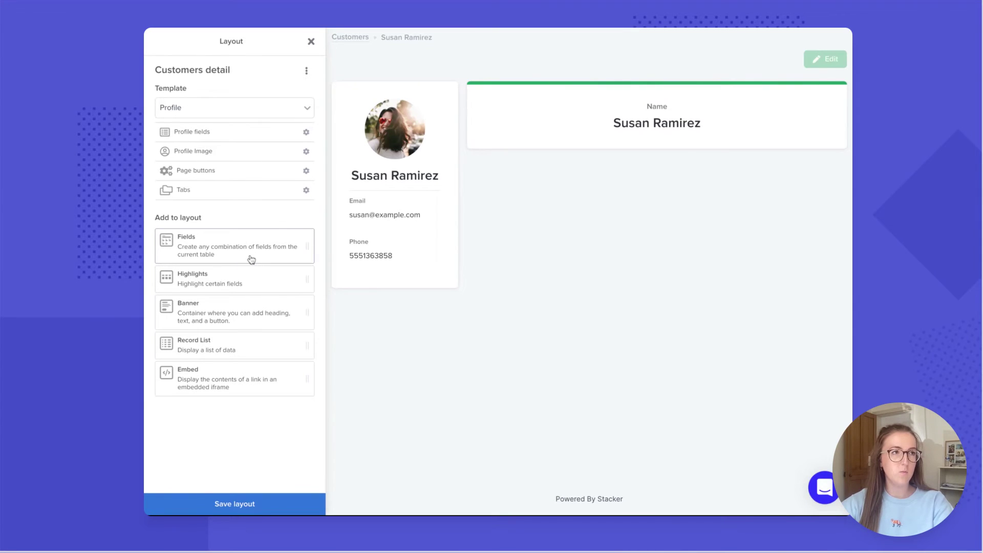
Step: Add a fields block below it with Emergency Contact Name and Emergency Contact Phone
drag(251, 259, 359, 262)
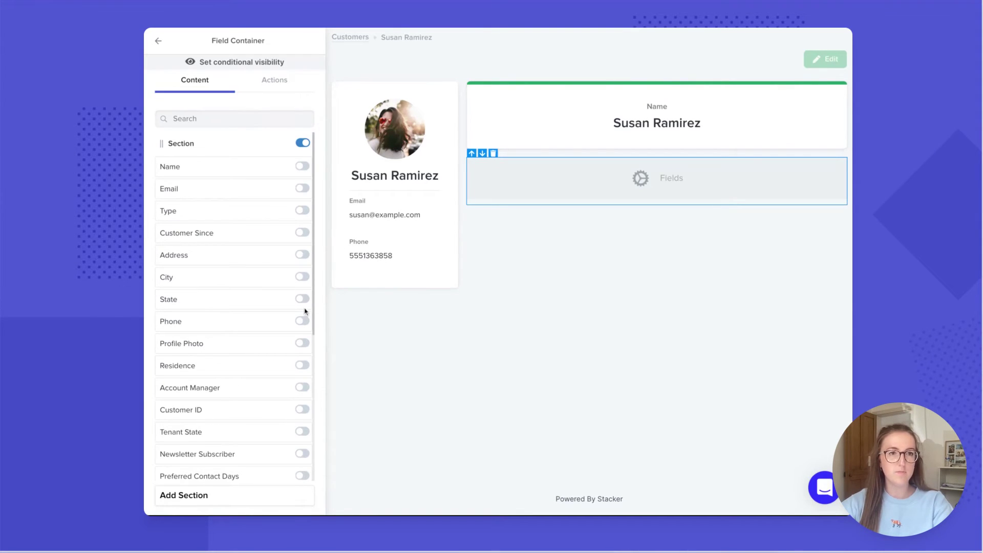
scroll(262, 407, down, 5)
click(302, 366)
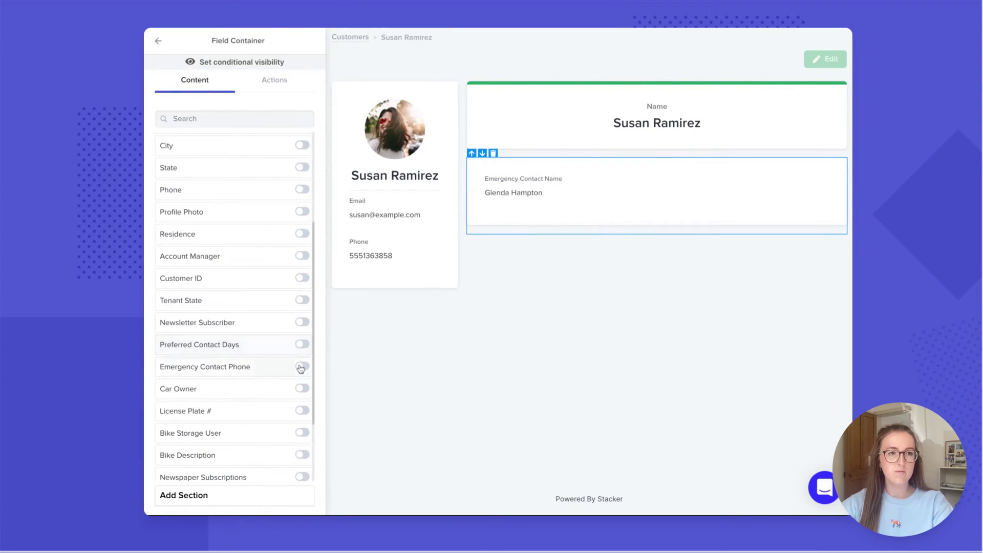
click(302, 366)
scroll(239, 241, up, 5)
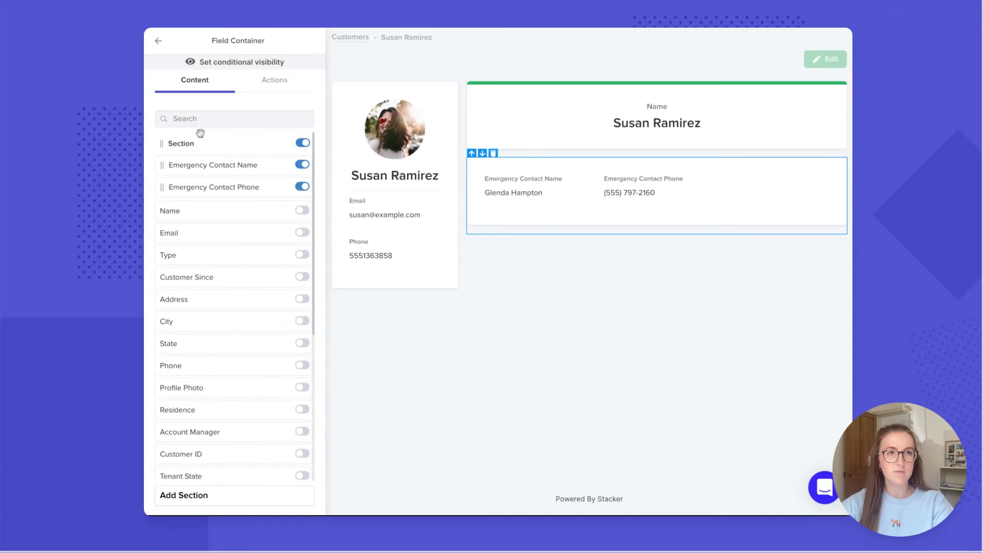
Step: Label the section 'Emergency Contact' with description 'Please keep this up to date!'
click(282, 146)
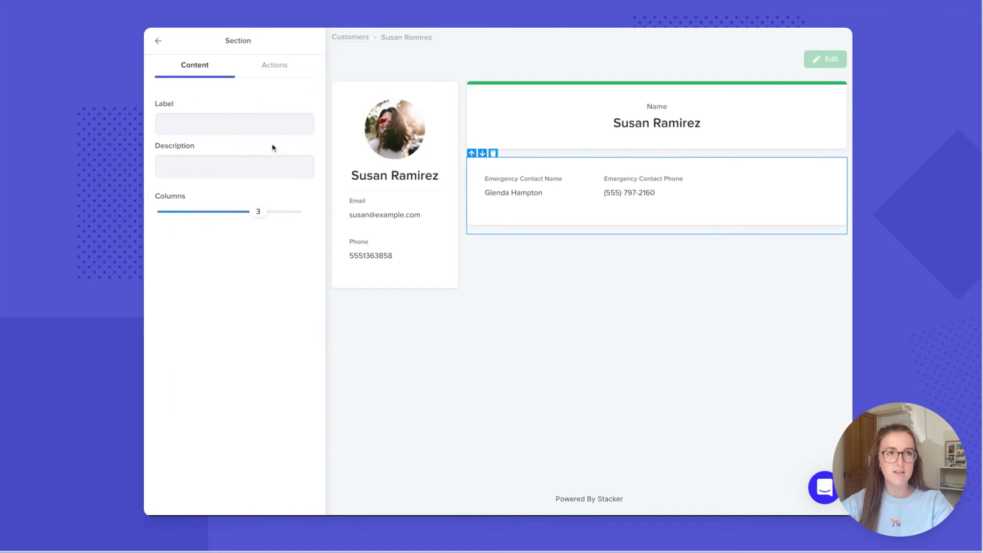
click(225, 125)
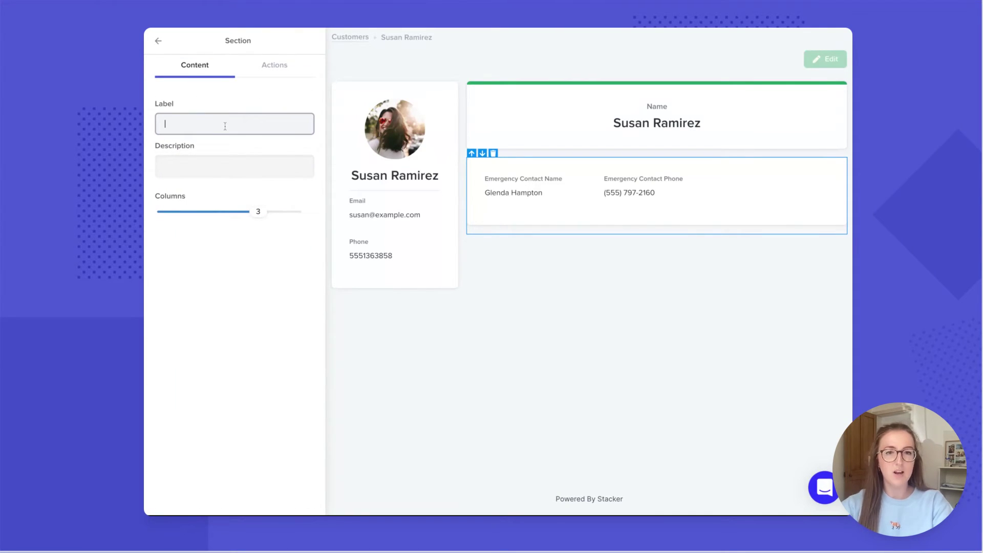
text(Emergency)
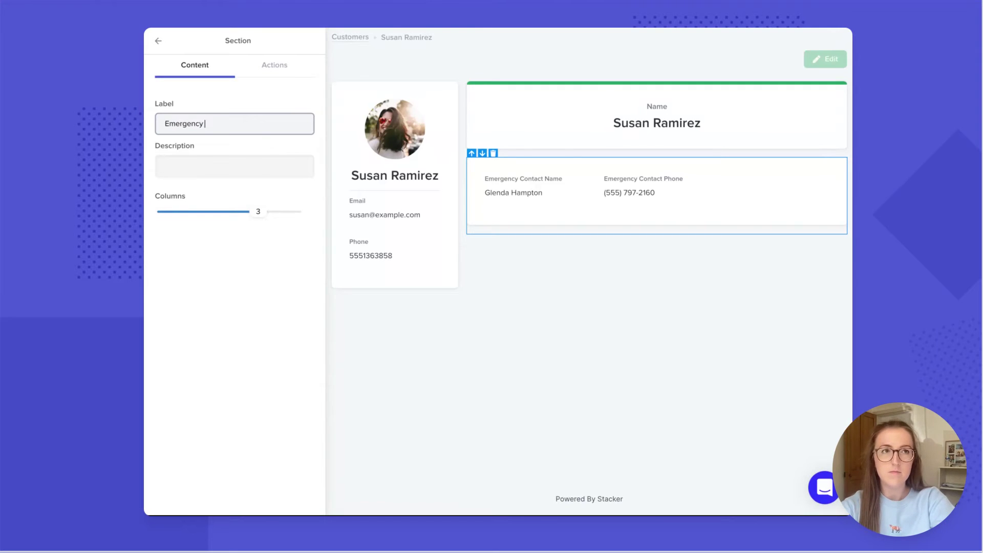
text( Contact)
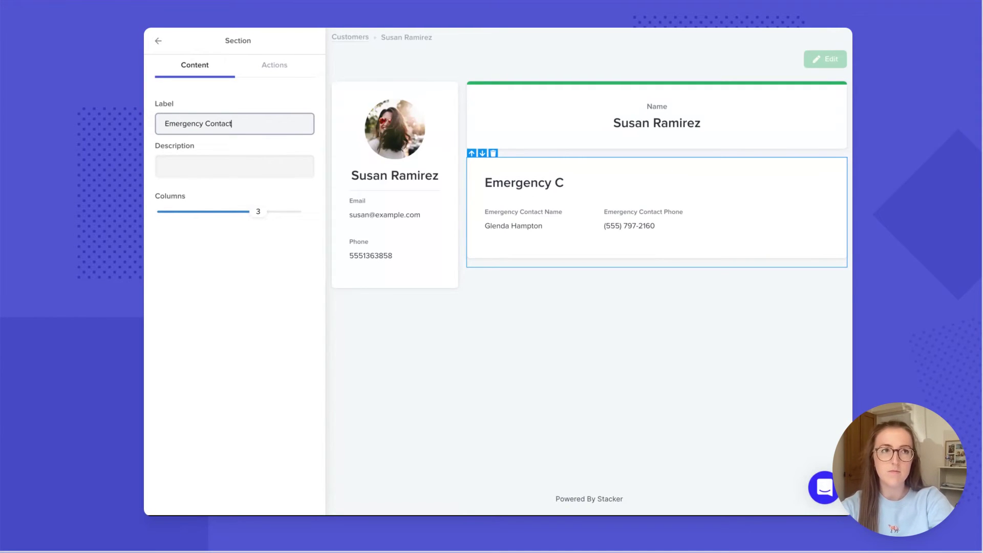
click(209, 169)
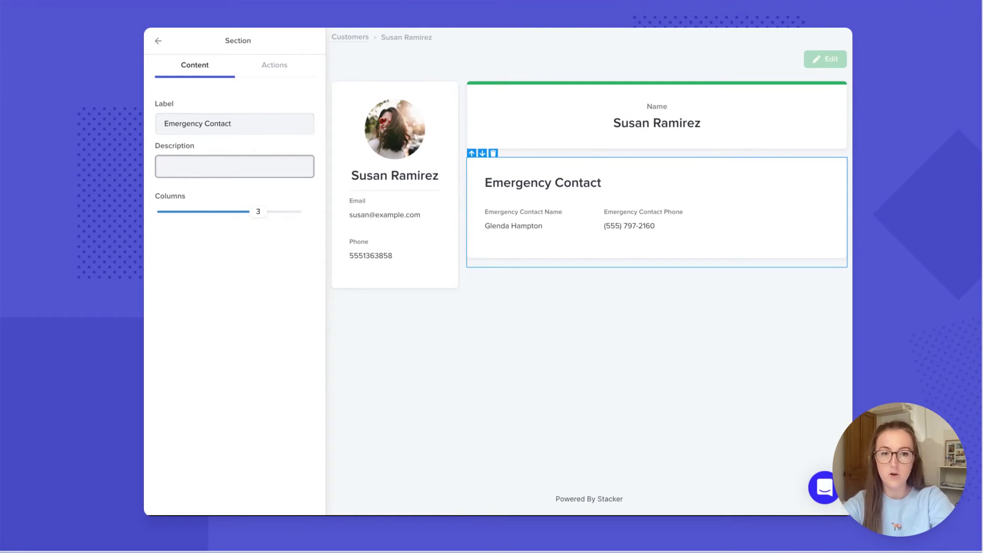
text(Please kee)
text(p this)
text( tp)
text(o date!)
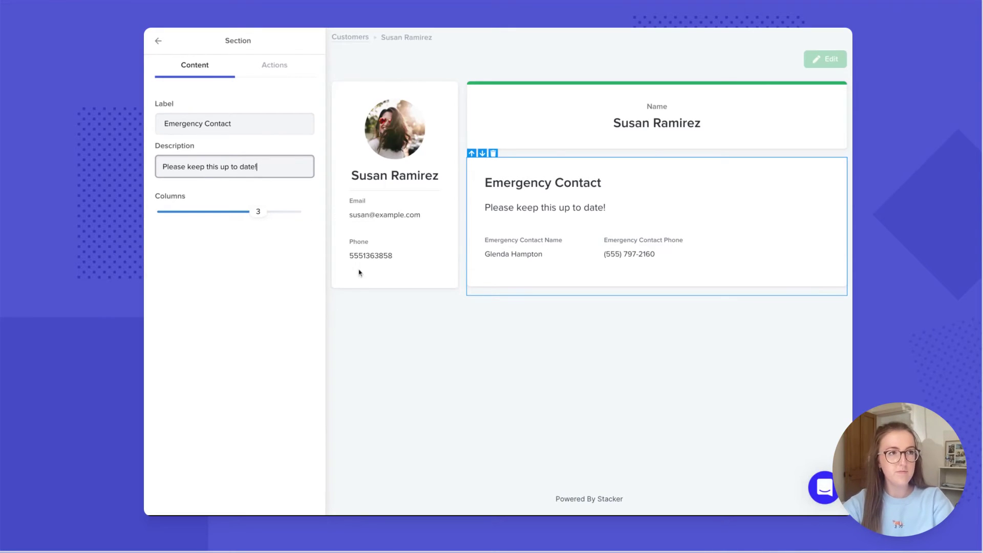
click(158, 43)
click(158, 44)
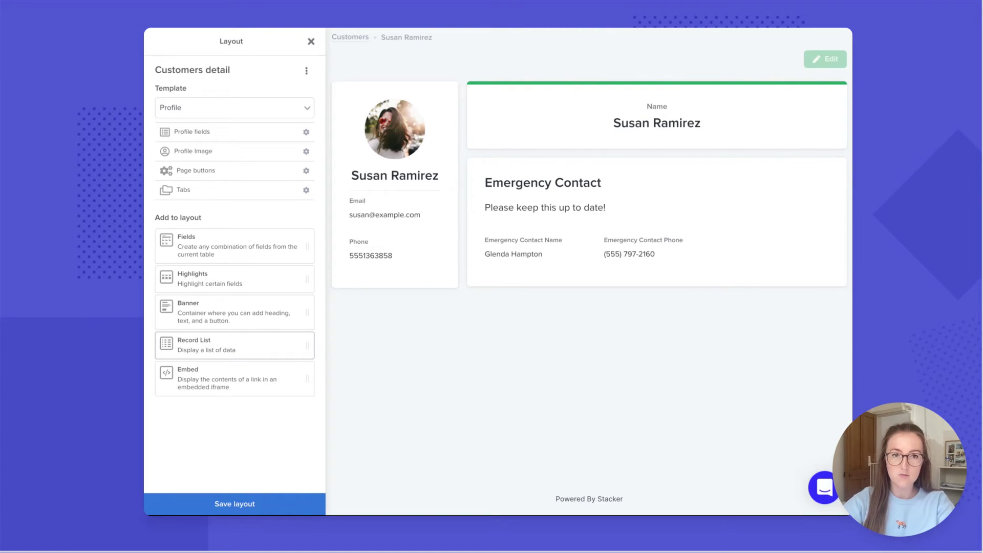
Step: Add a record list of the tenant's related Units records titled 'My Unit'
click(239, 344)
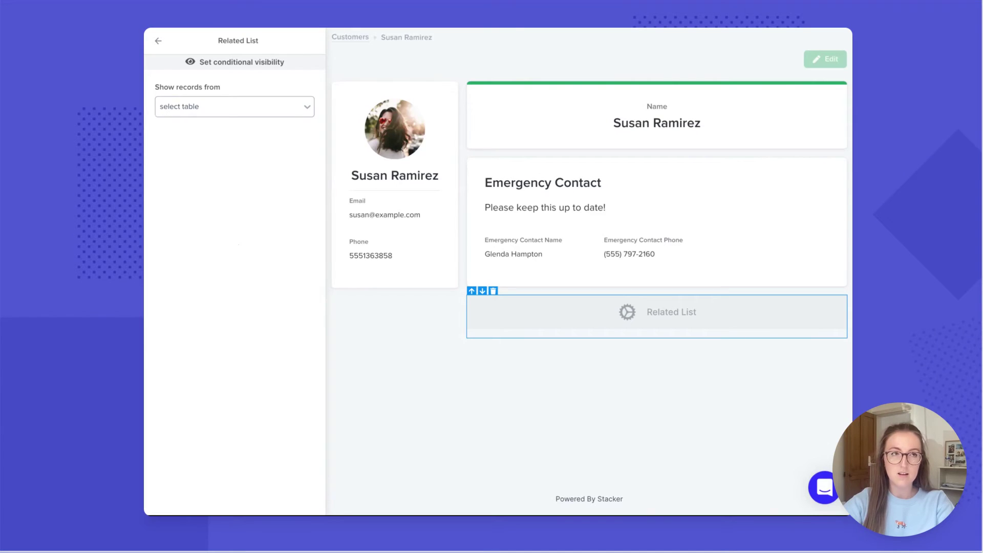
click(200, 106)
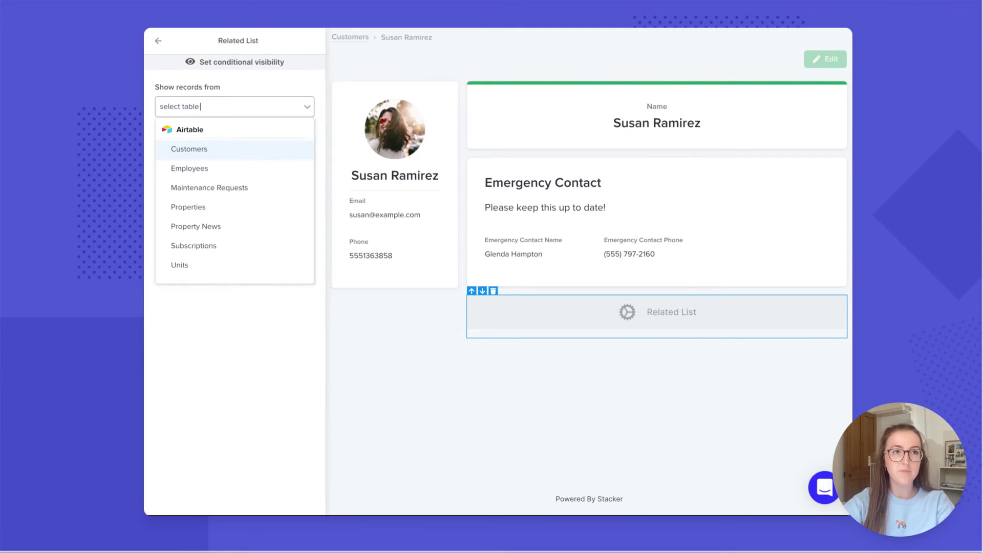
click(223, 264)
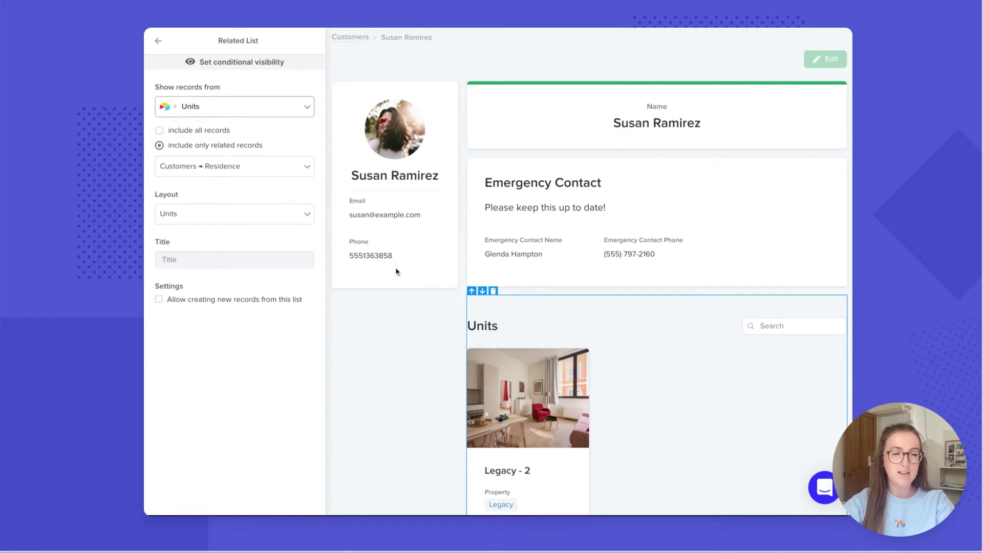
scroll(441, 335, down, 2)
scroll(442, 335, down, 3)
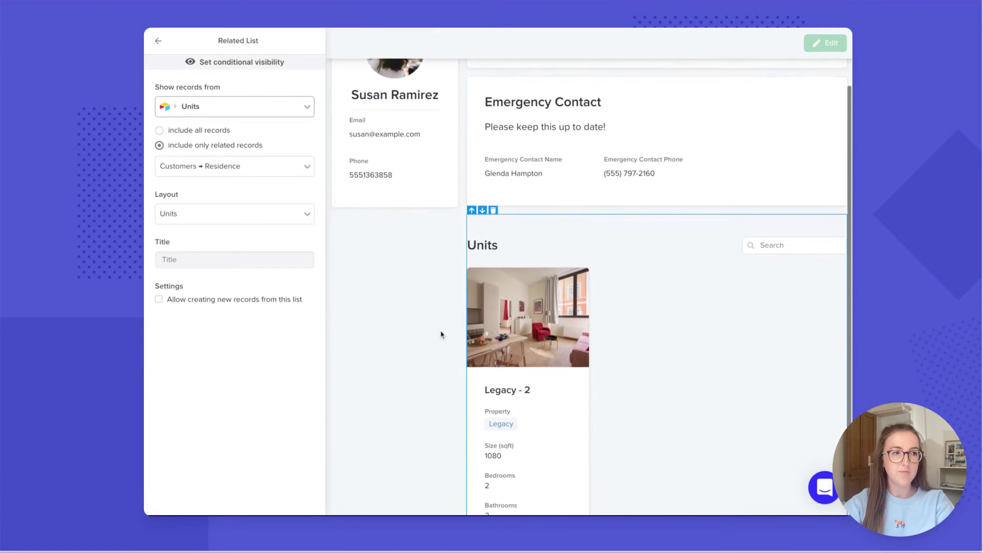
click(187, 263)
text(My Unit)
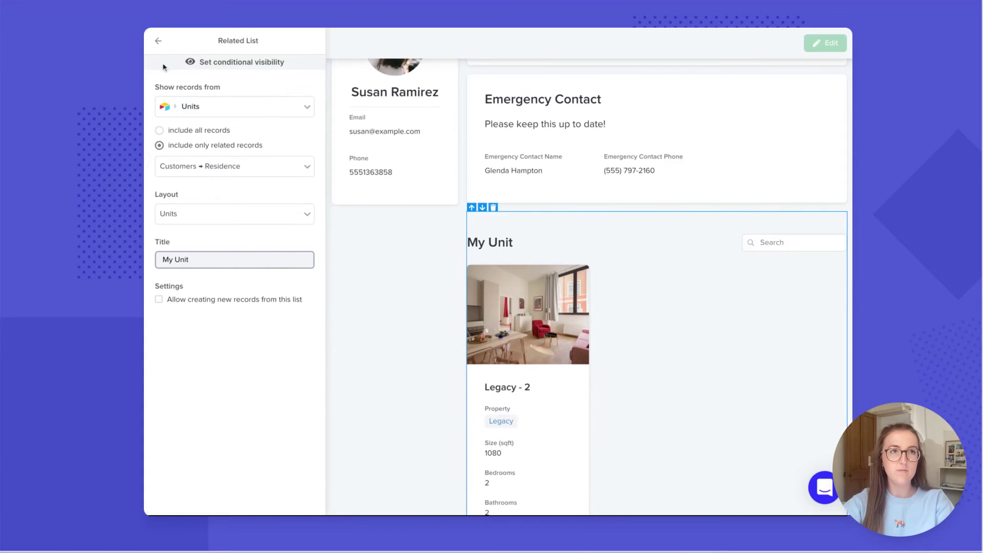
click(158, 40)
scroll(342, 230, up, 3)
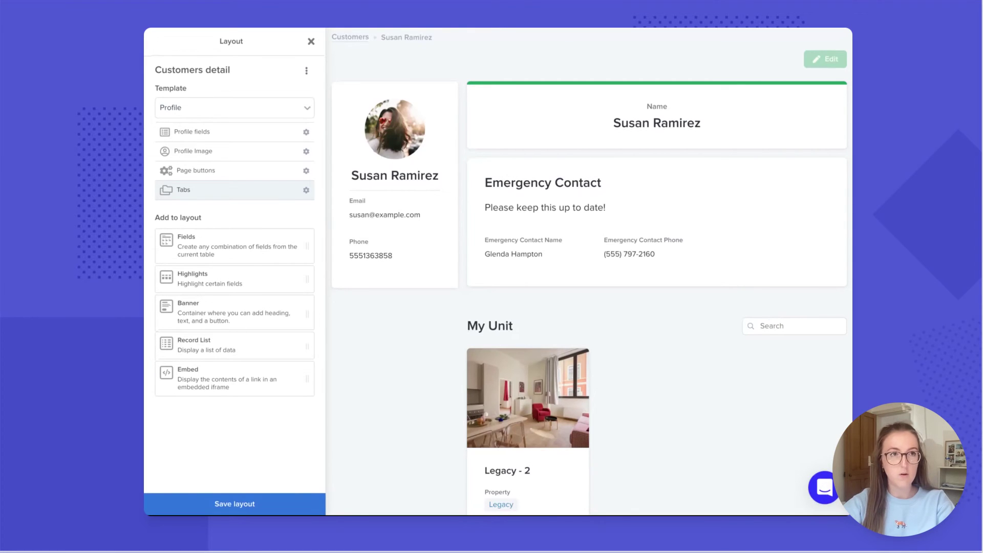
Step: Add a second page tab named 'My Unit'
click(234, 189)
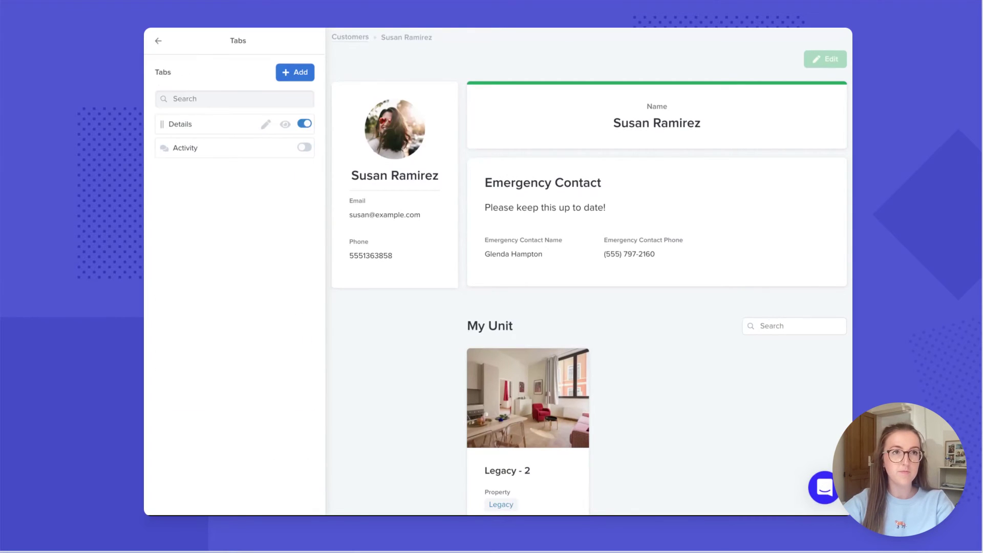
click(294, 72)
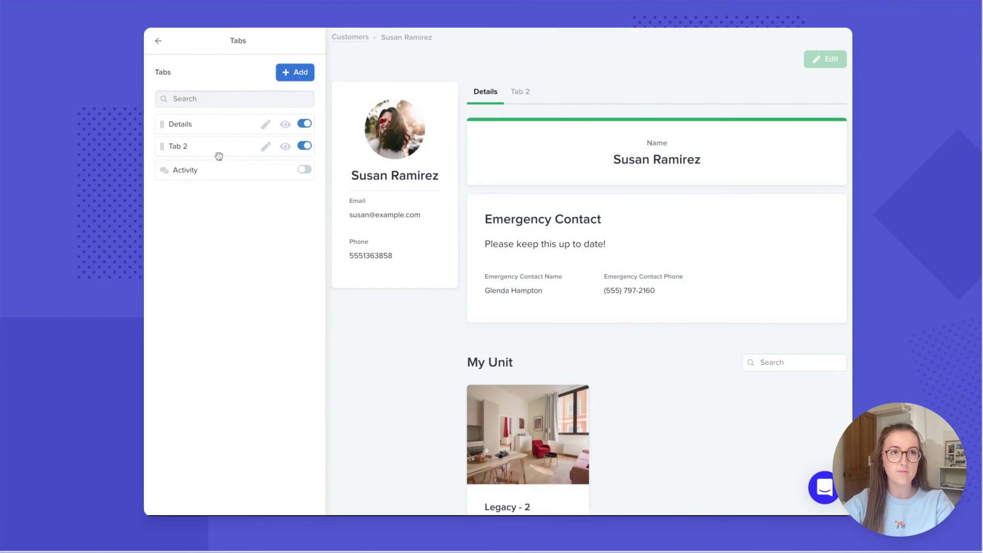
click(266, 146)
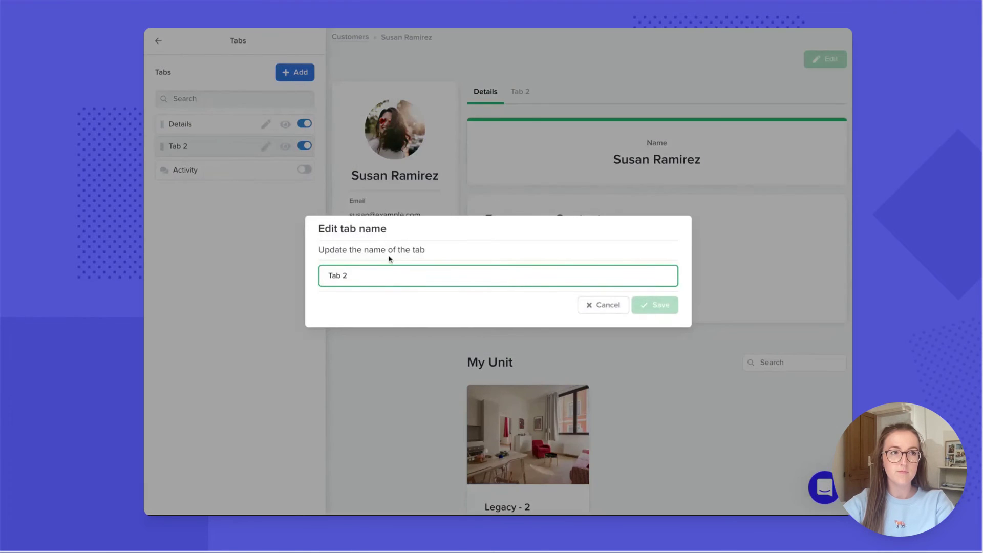
key(ctrl+a)
text(M)
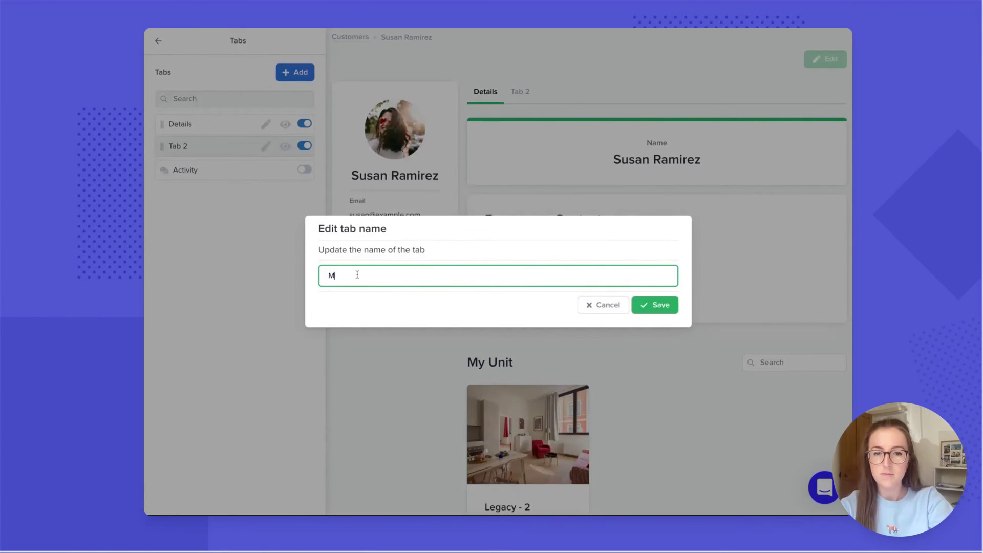
text(y Unit)
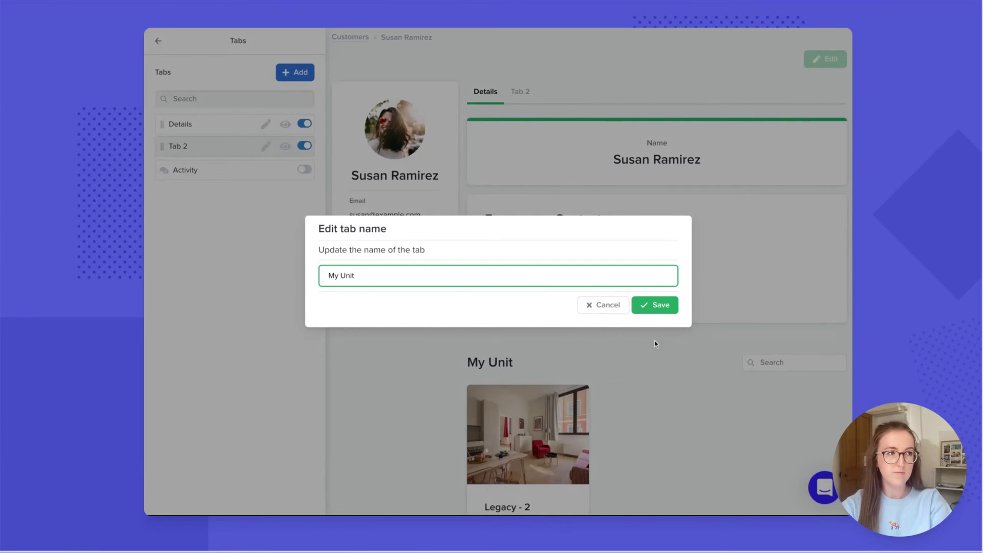
click(665, 308)
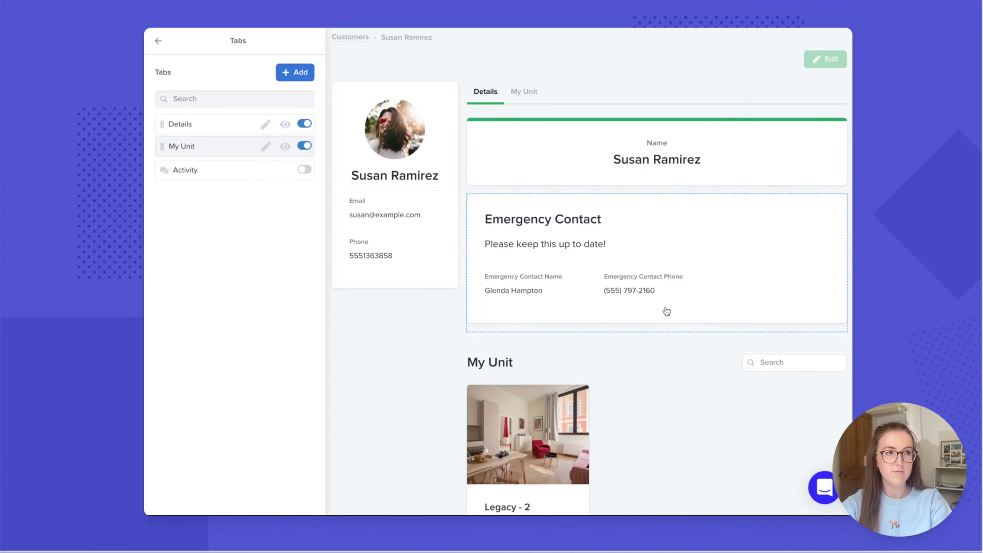
Step: Move the unit list onto the My Unit tab and verify both tabs
click(593, 369)
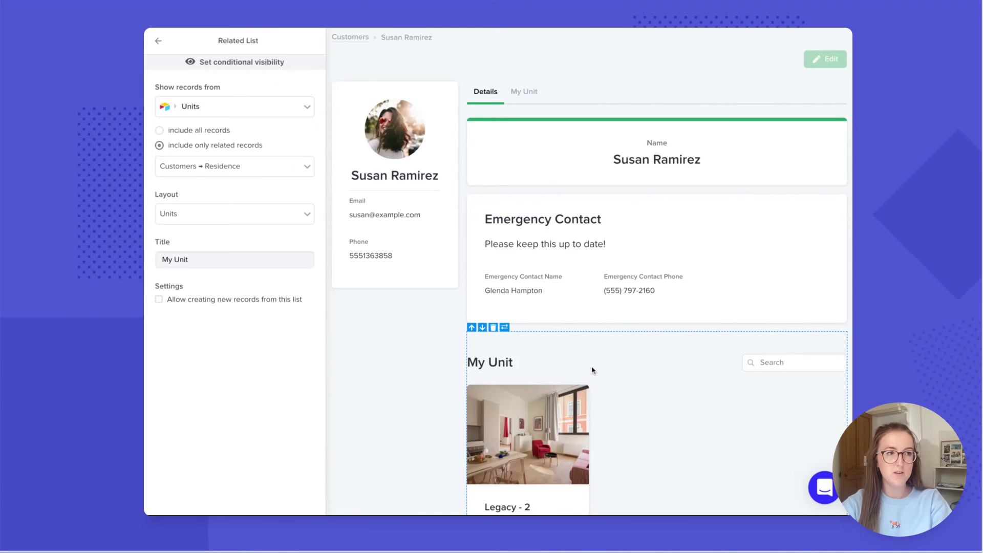
scroll(593, 370, down, 2)
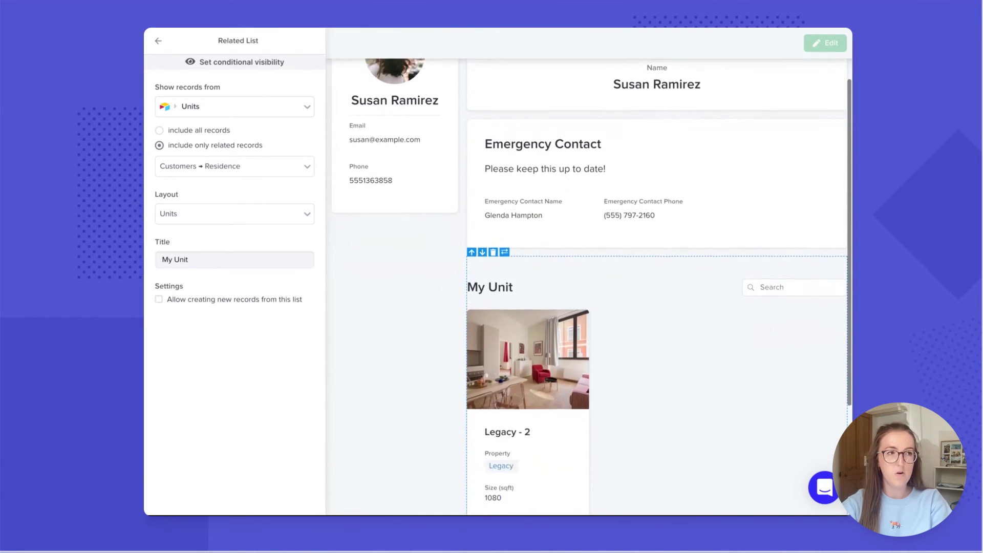
click(503, 247)
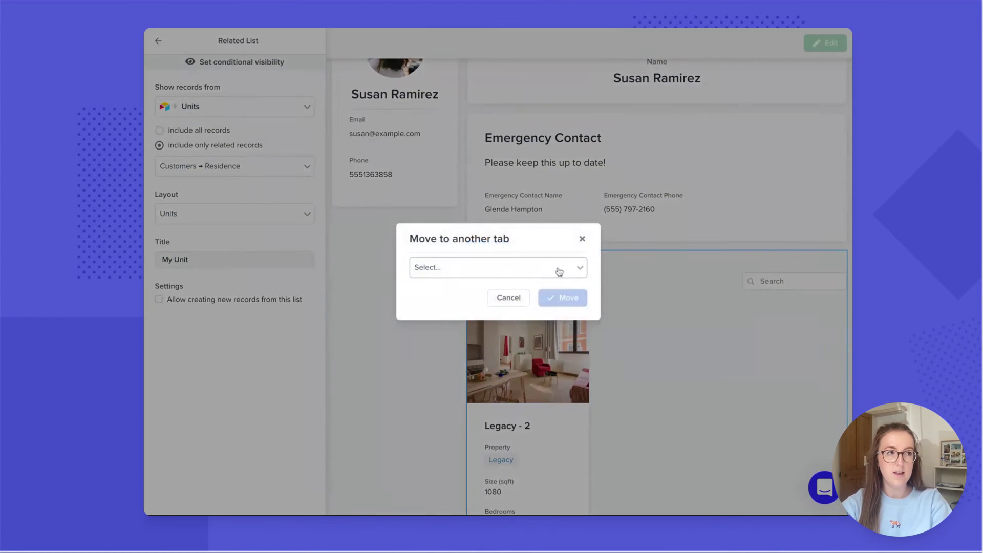
click(569, 270)
click(536, 306)
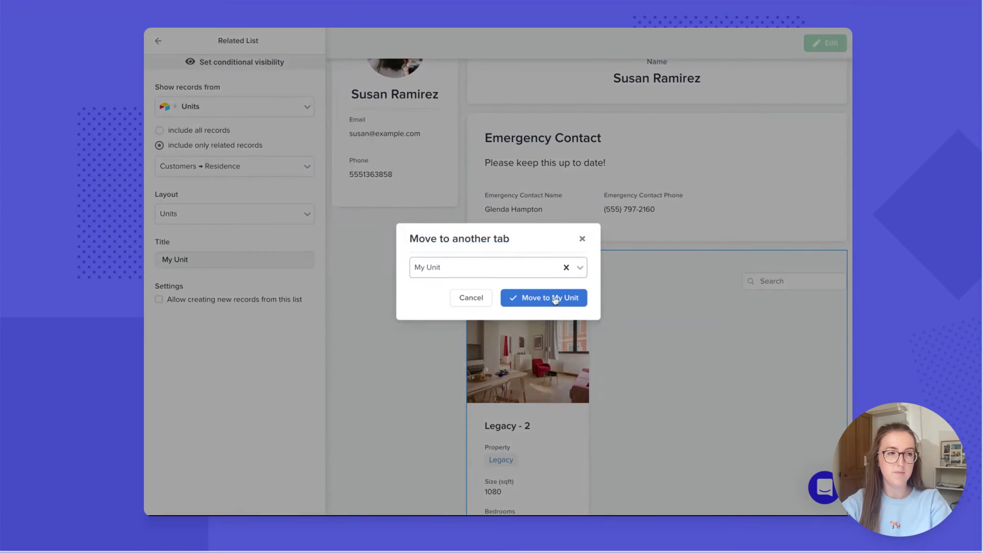
click(553, 297)
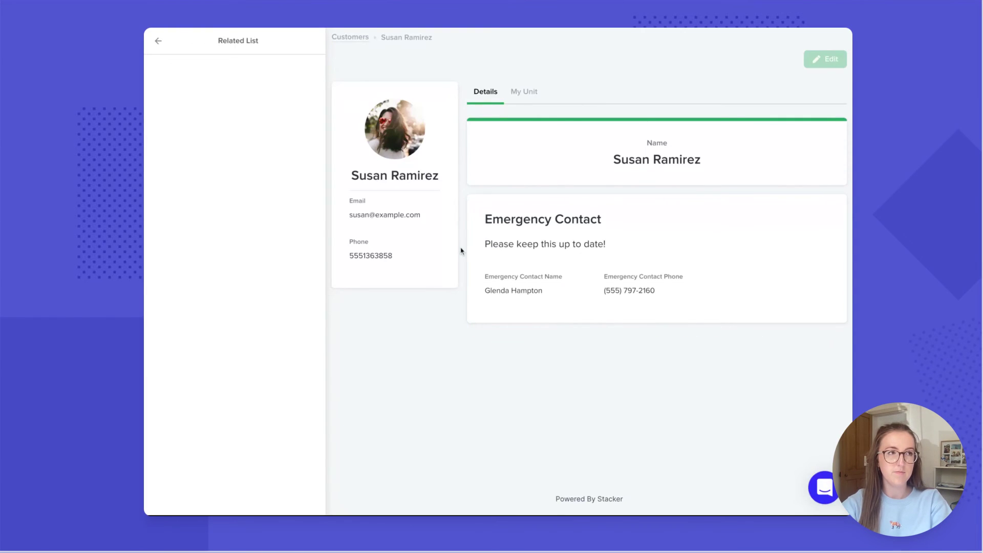
click(526, 97)
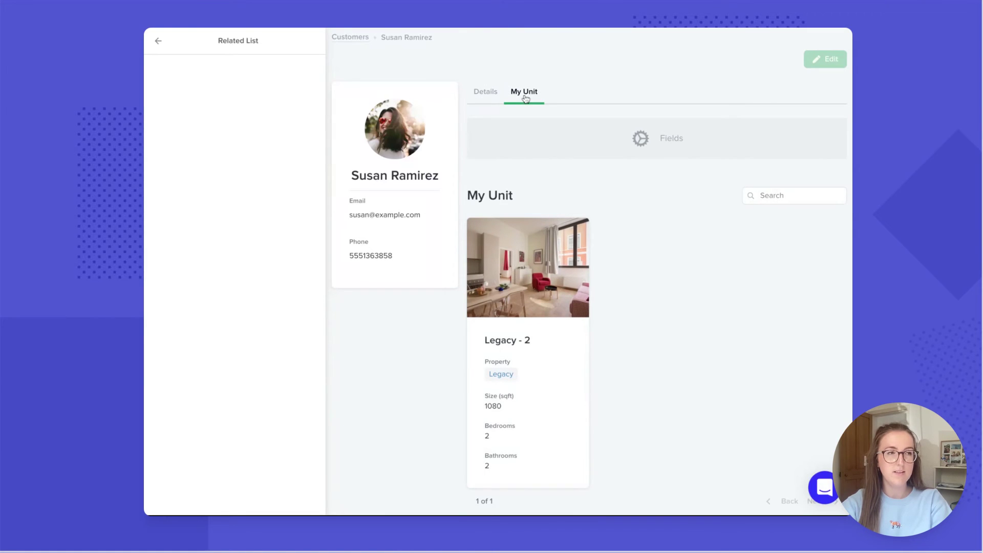
click(494, 96)
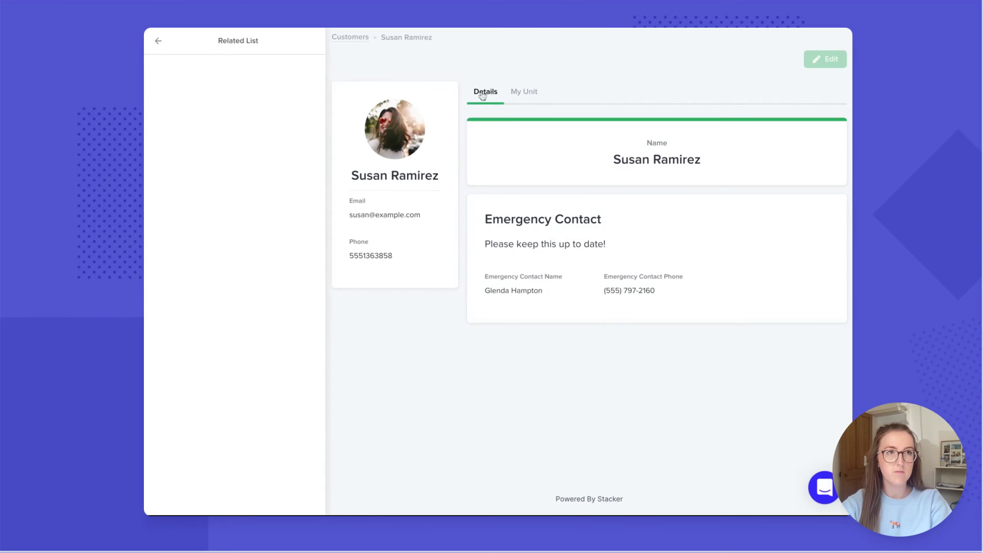
Step: Close the layout editor and review the My Preferences, My Vehicles and Emergency Contact sections
click(158, 43)
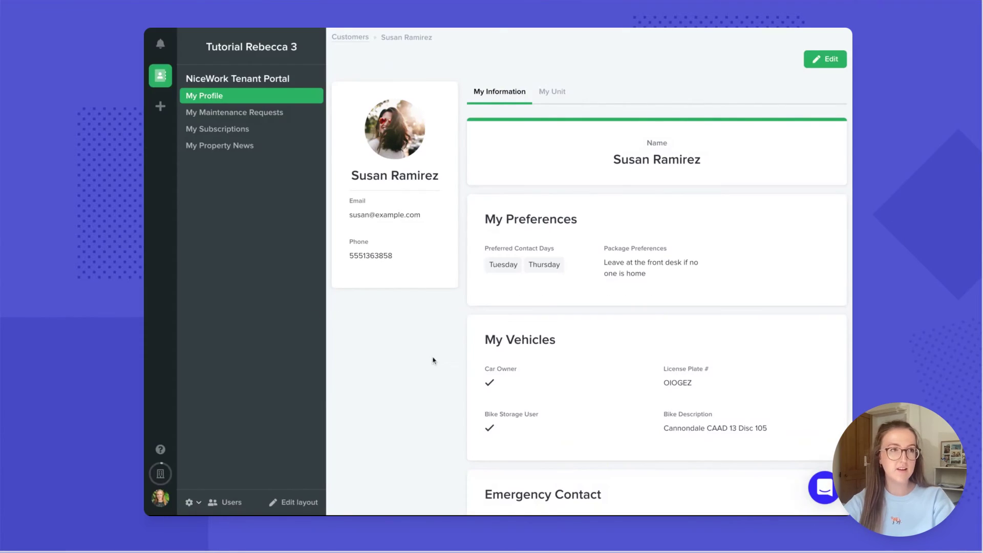
scroll(433, 360, down, 3)
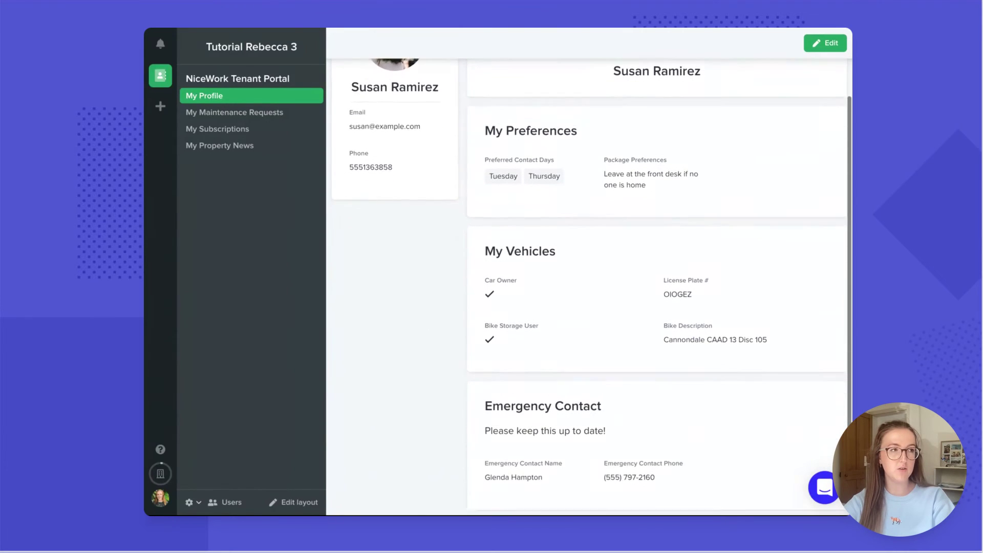
scroll(592, 287, up, 3)
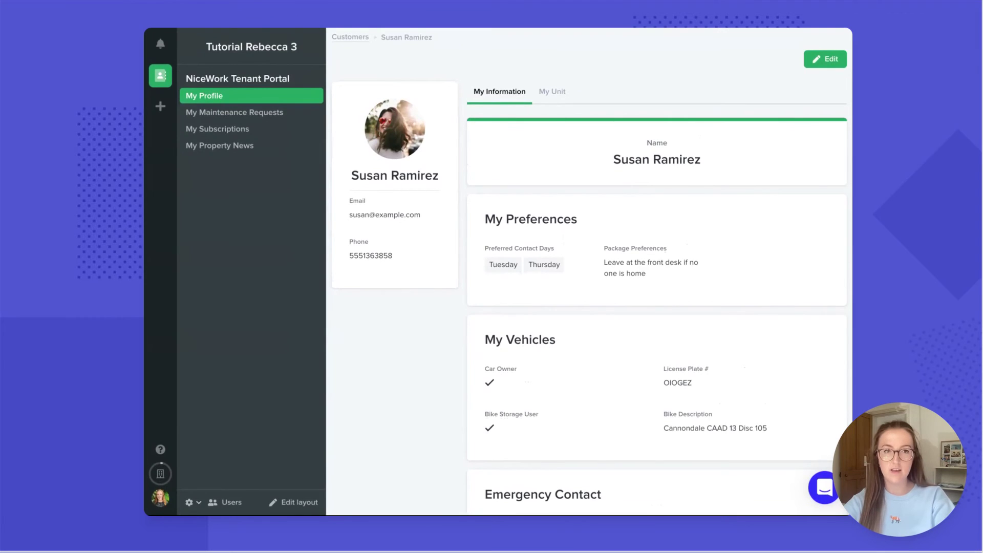
Step: Preview the profile in edit mode, then cancel back to the read-only view
click(830, 64)
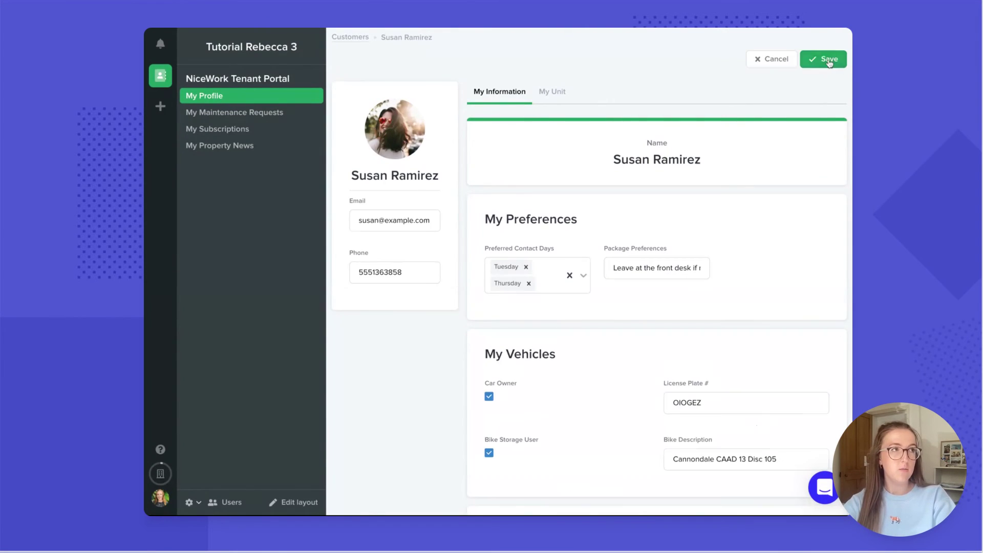
scroll(818, 302, down, 2)
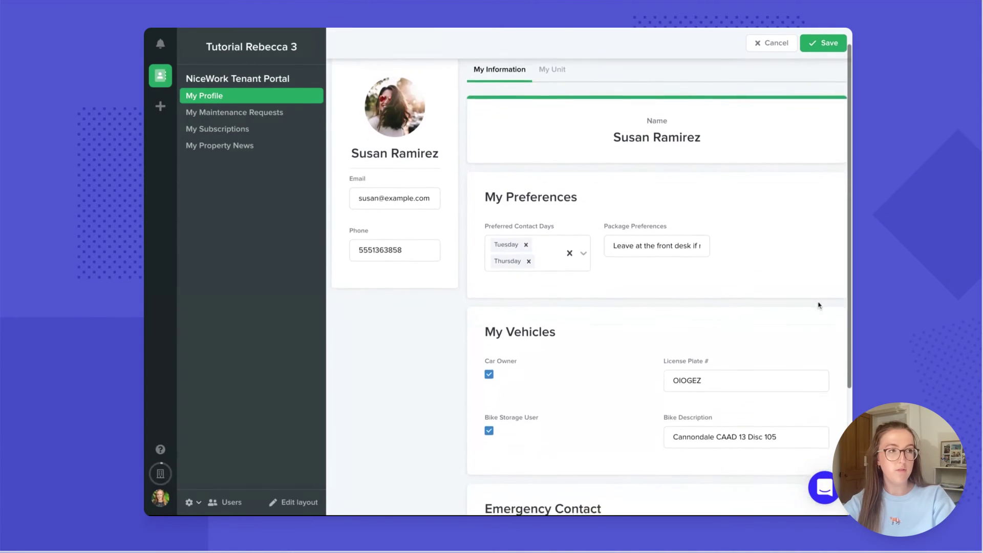
scroll(818, 305, down, 3)
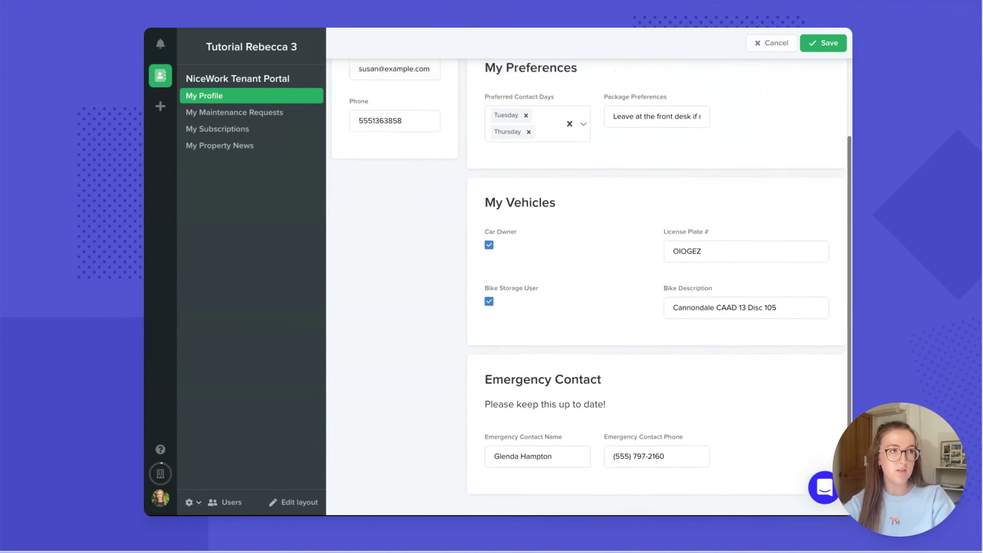
scroll(589, 272, up, 5)
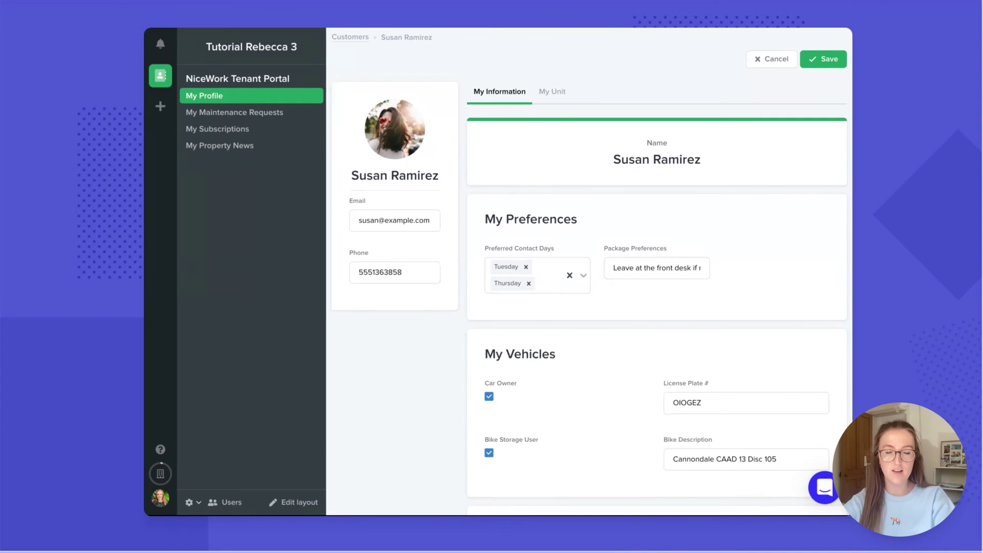
click(762, 60)
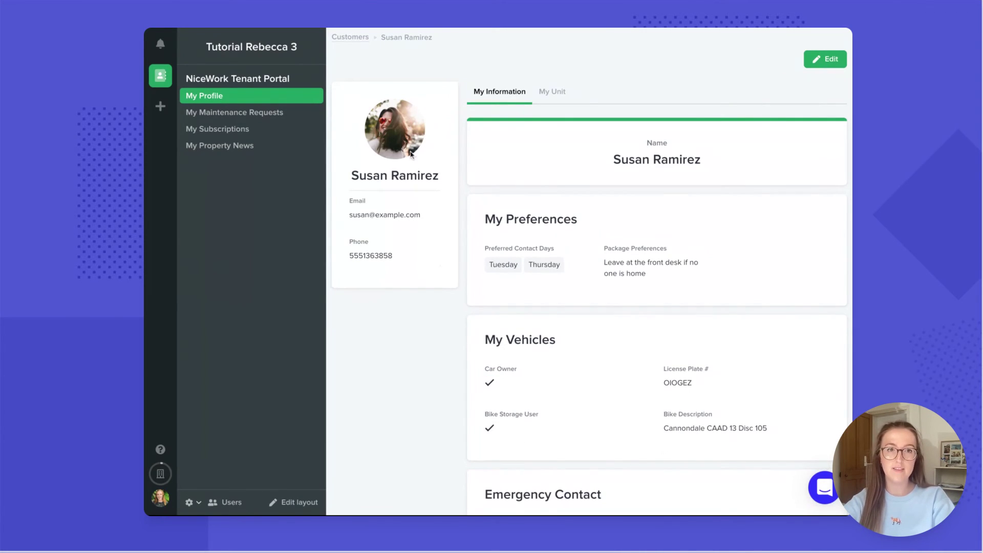
Step: Add a new page button action named 'Update Profile Photo' to the profile layout
click(287, 500)
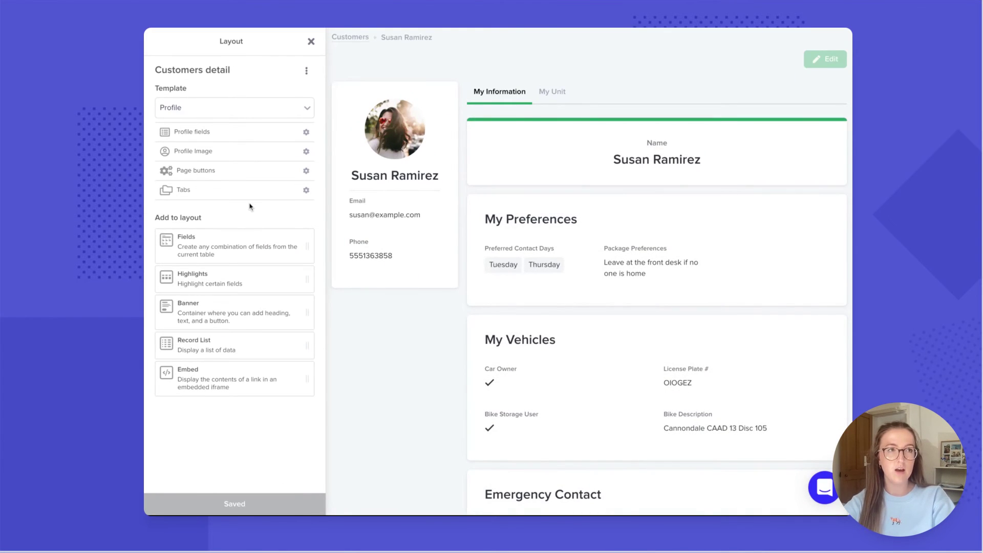
click(252, 171)
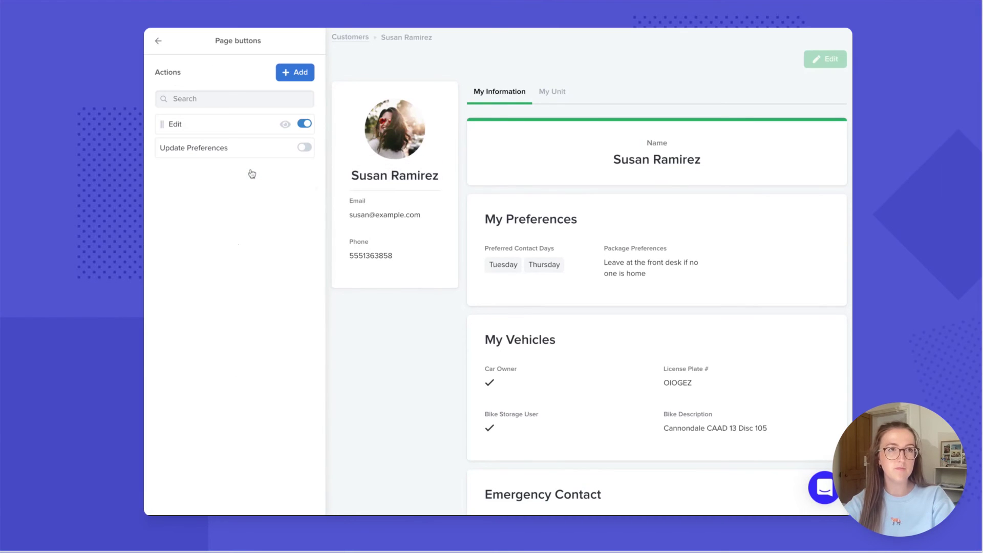
click(298, 75)
click(397, 171)
text(Update Pro)
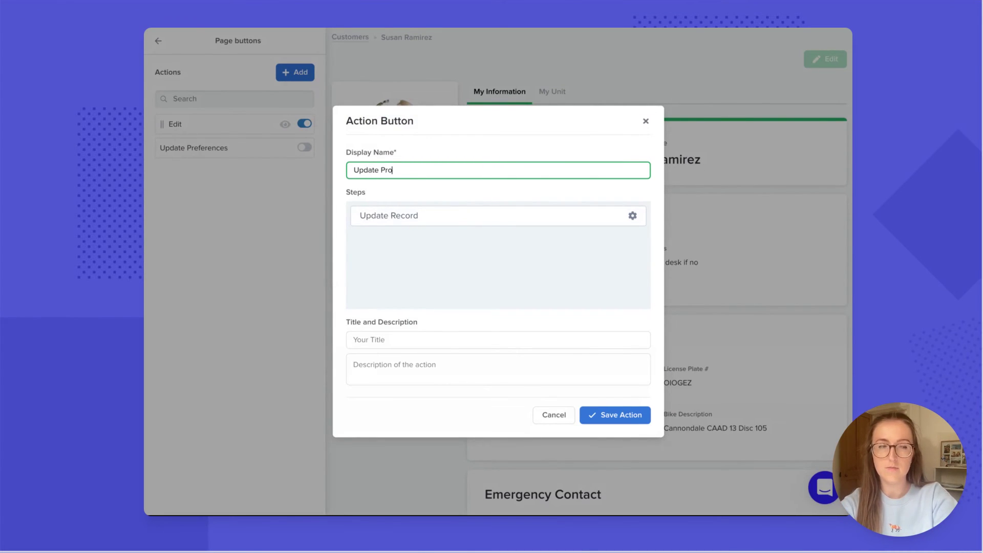
text(file Photo)
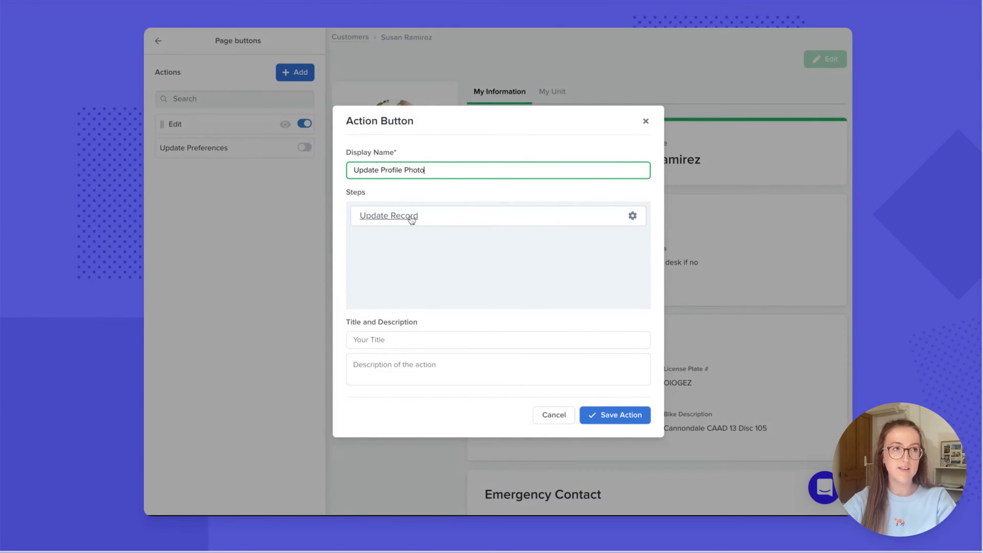
Step: Make its Update Record step change the Profile Photo field, then save the step and action
click(409, 218)
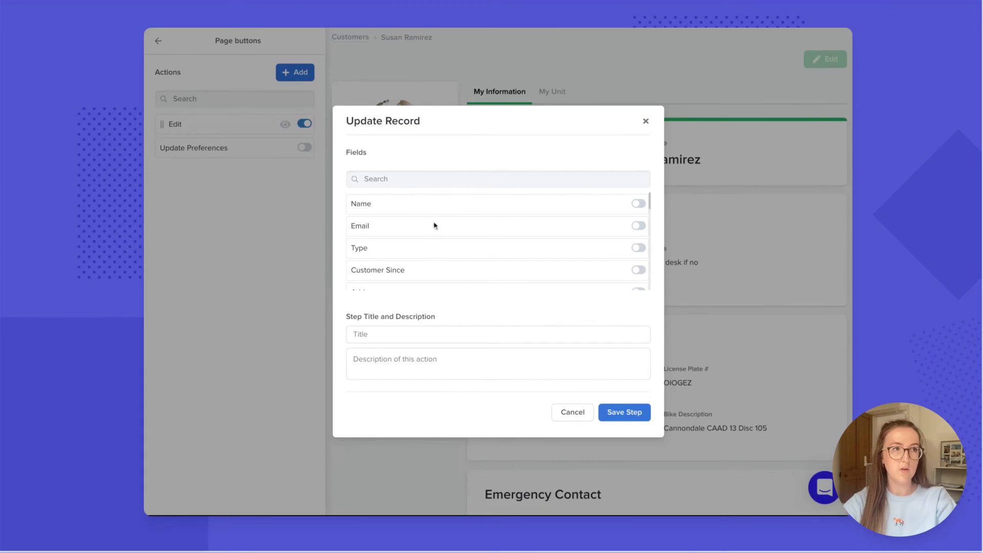
click(424, 177)
text(pho)
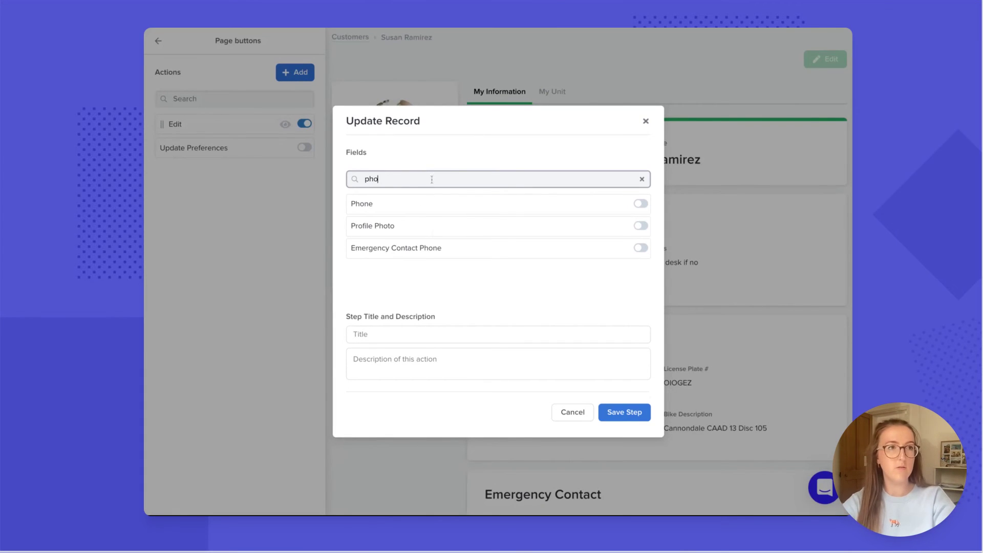
click(640, 226)
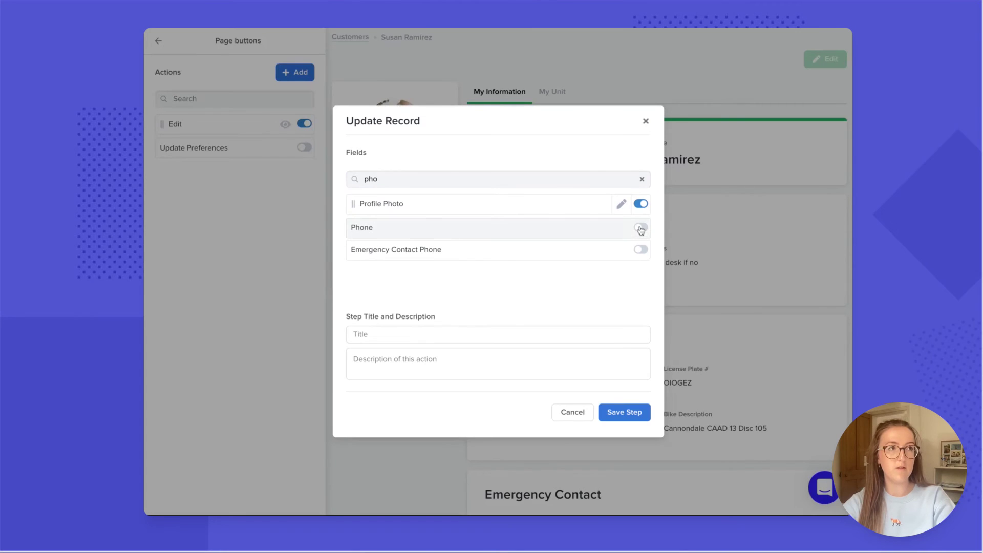
click(627, 413)
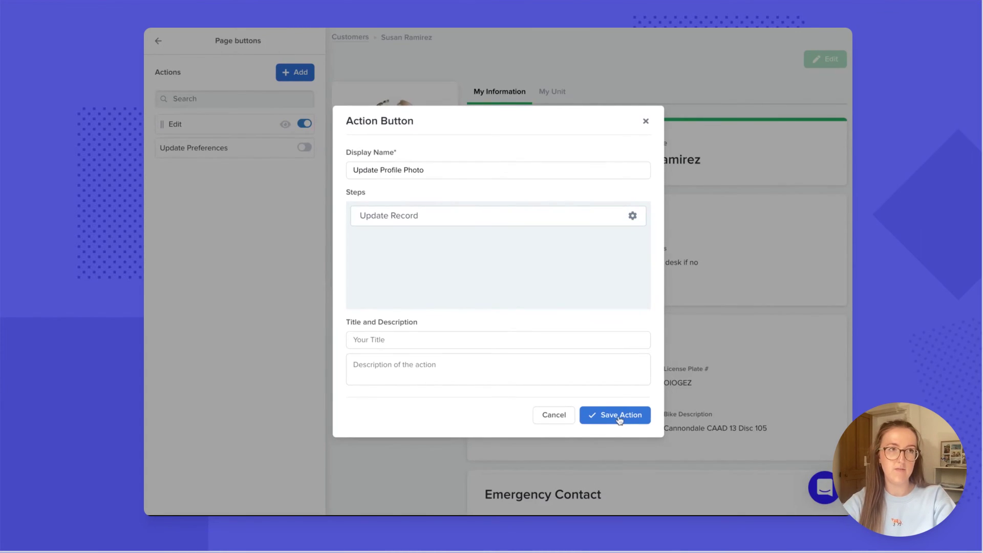
click(620, 420)
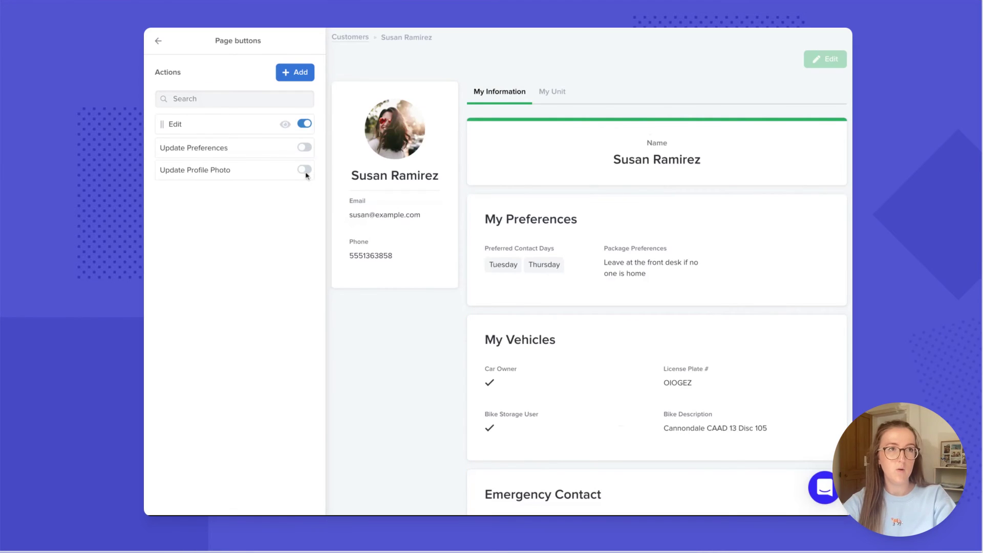
Step: Enable the Update Profile Photo button on the profile page, save the layout and close the editor
click(303, 171)
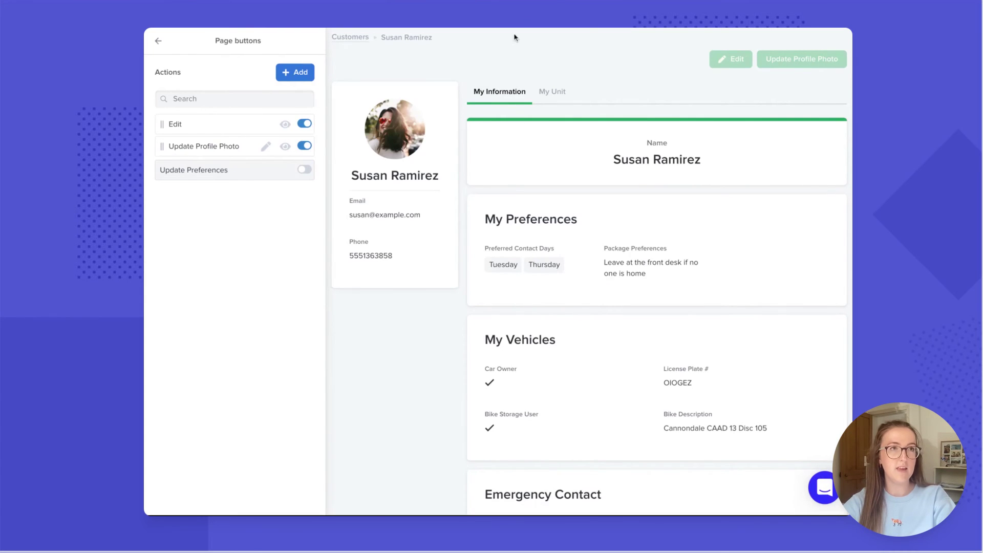
click(160, 44)
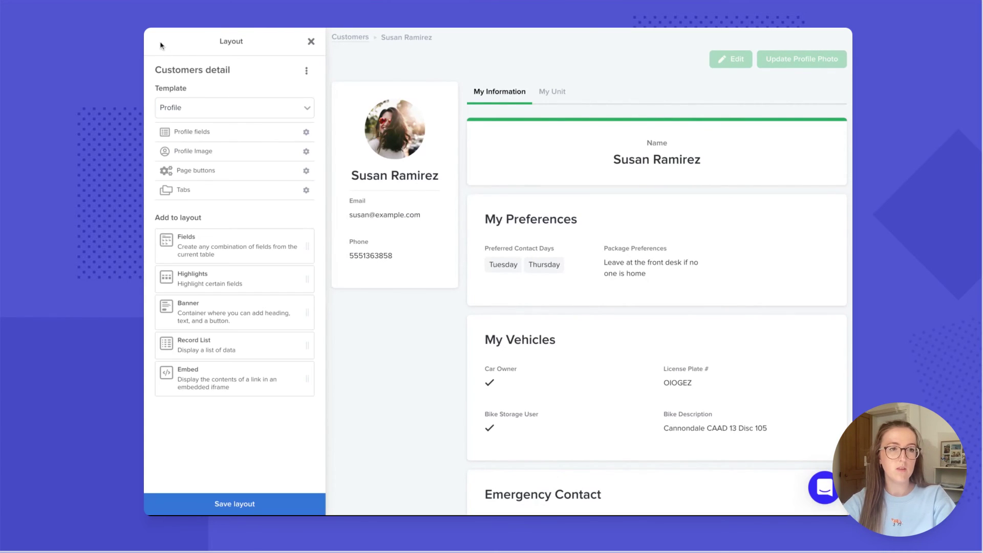
click(229, 503)
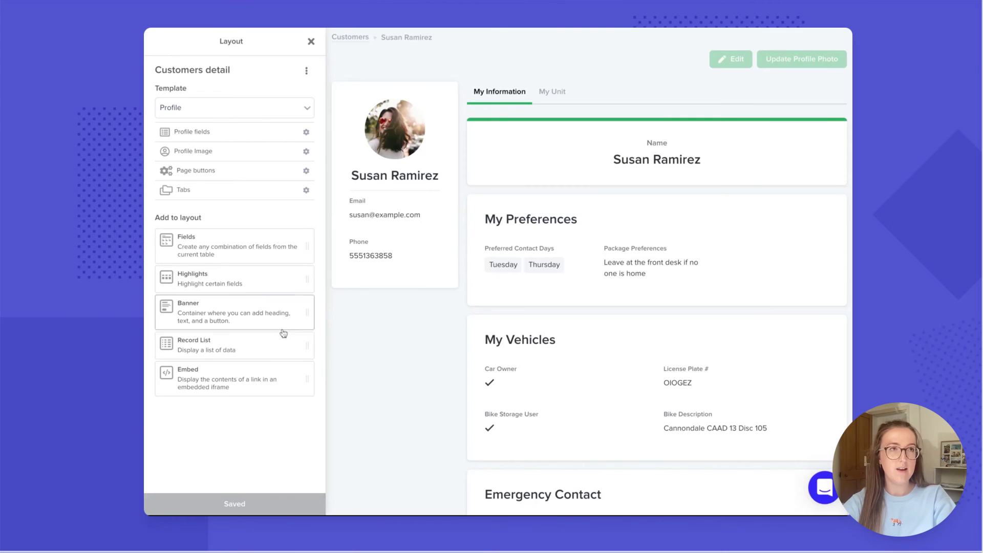
click(309, 46)
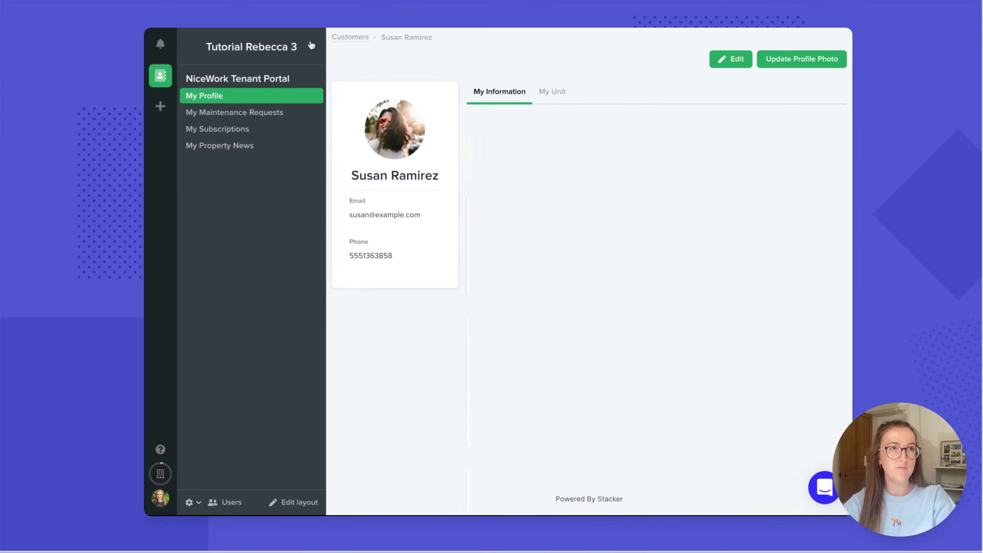
Step: Test the Update Profile Photo button's photo dialog, cancel it, and reopen the layout editor
click(820, 67)
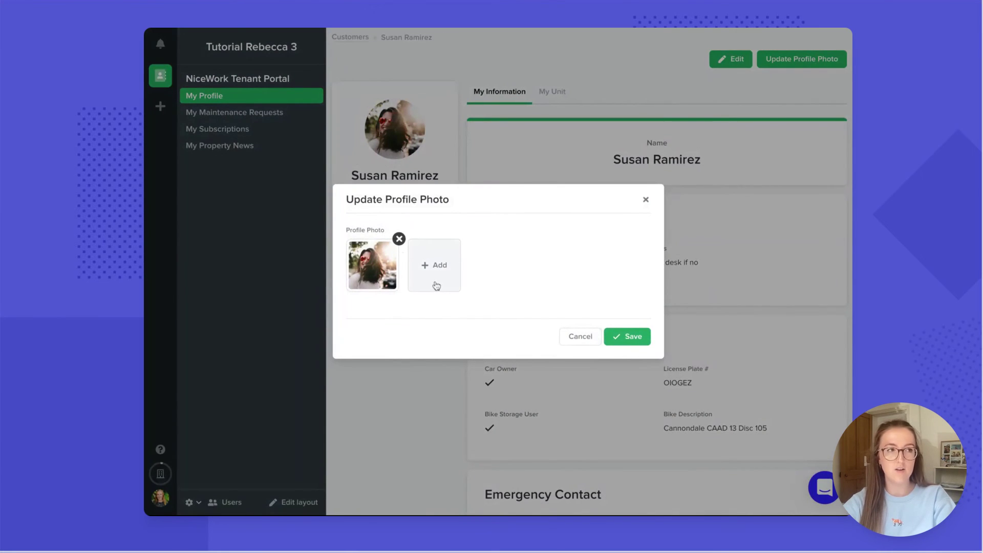
click(581, 338)
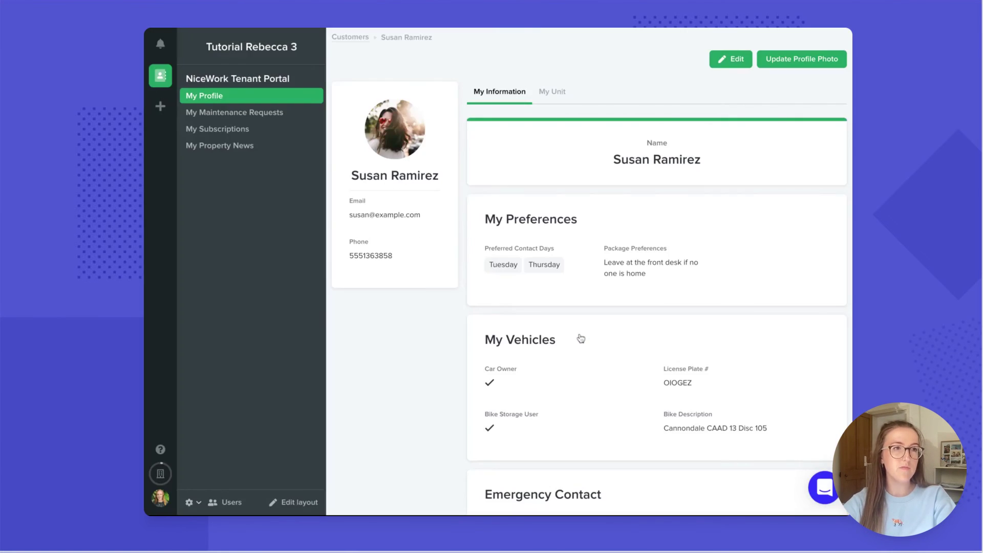
click(302, 503)
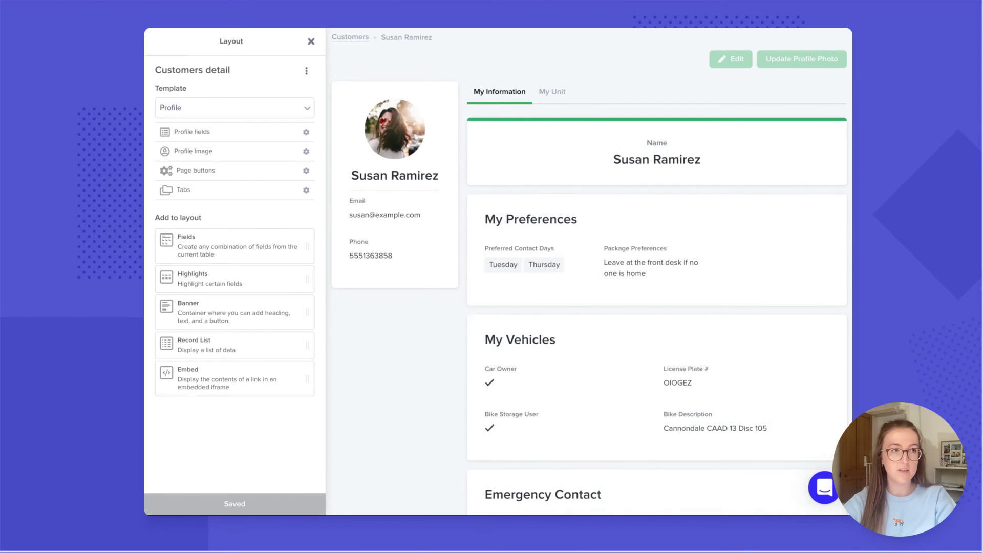
Step: Add Update Preferences to the My Preferences block's bottom as 1 primary action, then save the layout
click(519, 294)
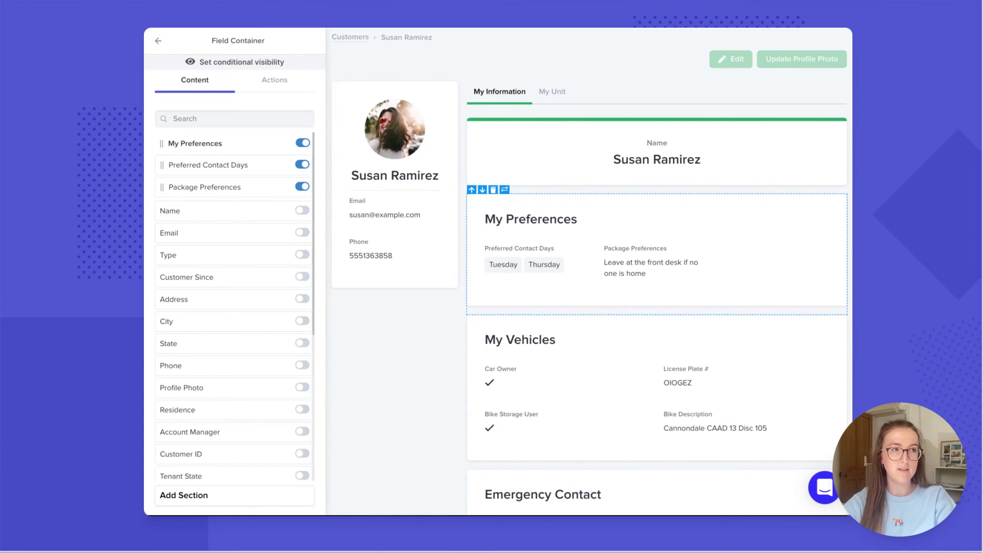
click(296, 86)
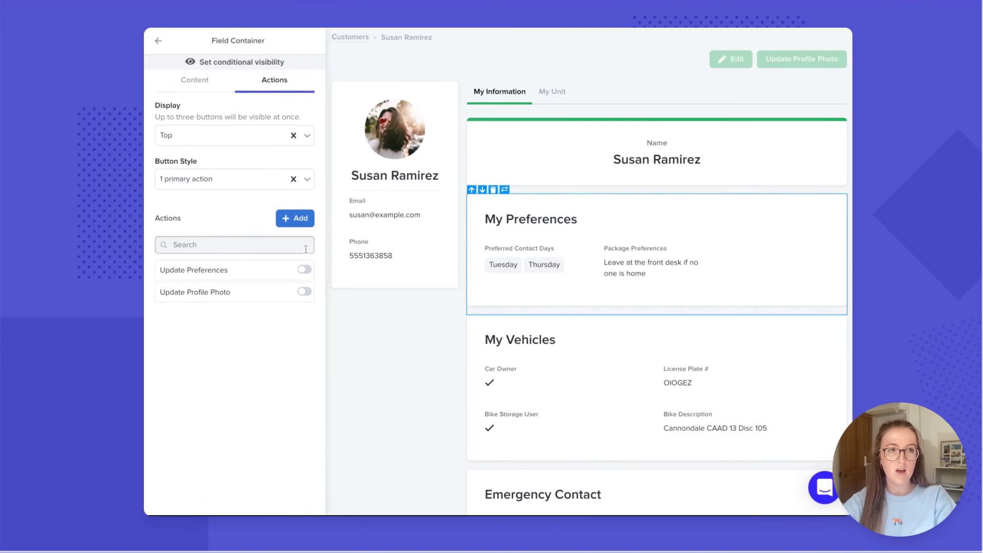
click(304, 270)
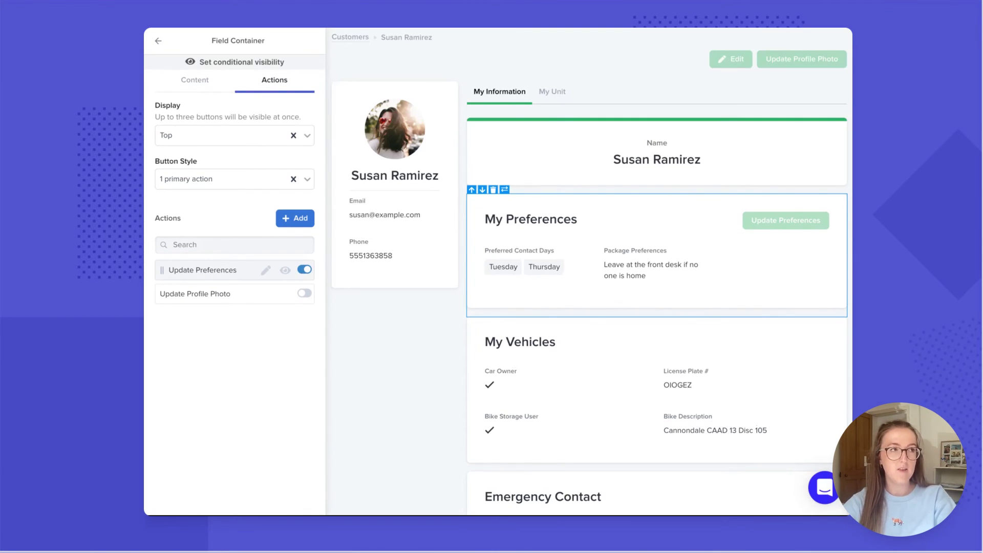
click(239, 135)
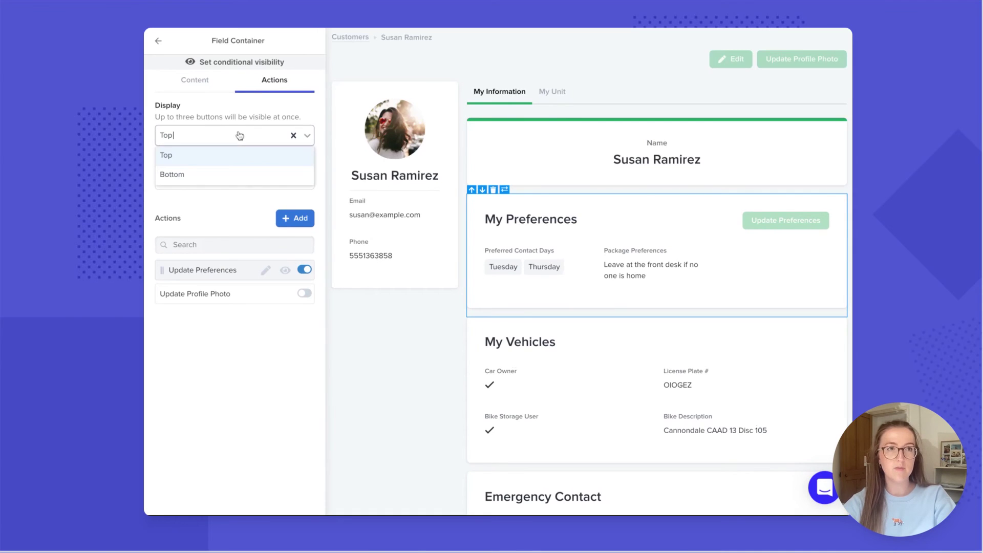
click(233, 174)
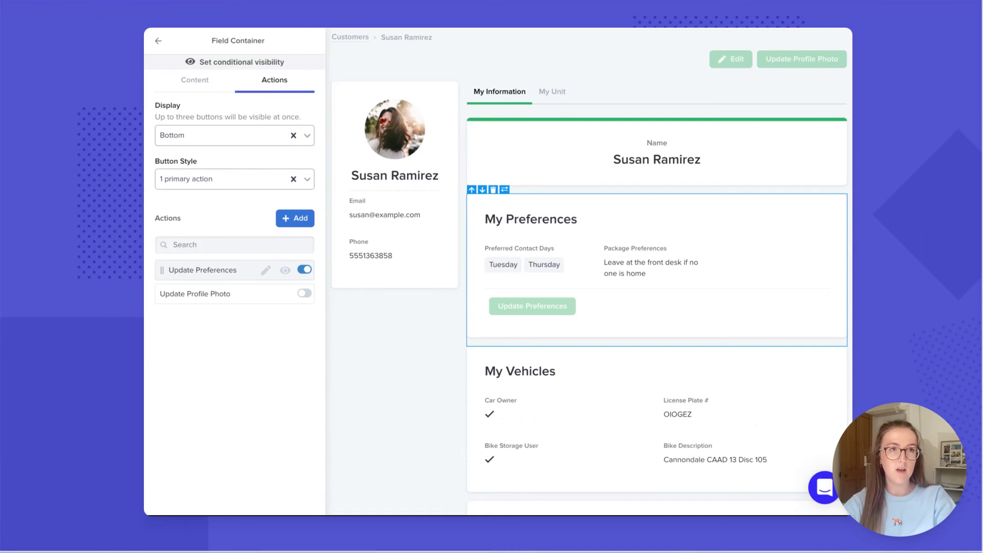
click(226, 179)
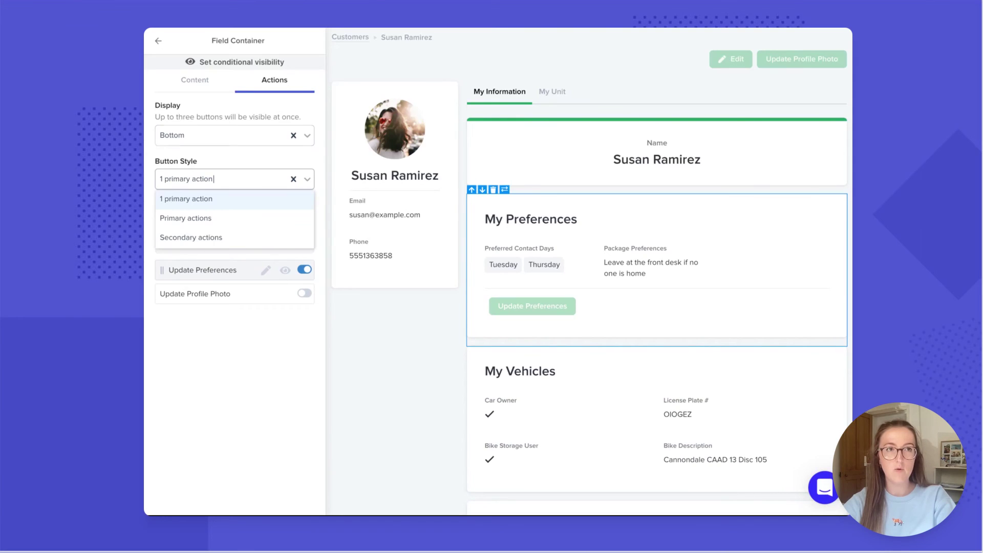
click(245, 162)
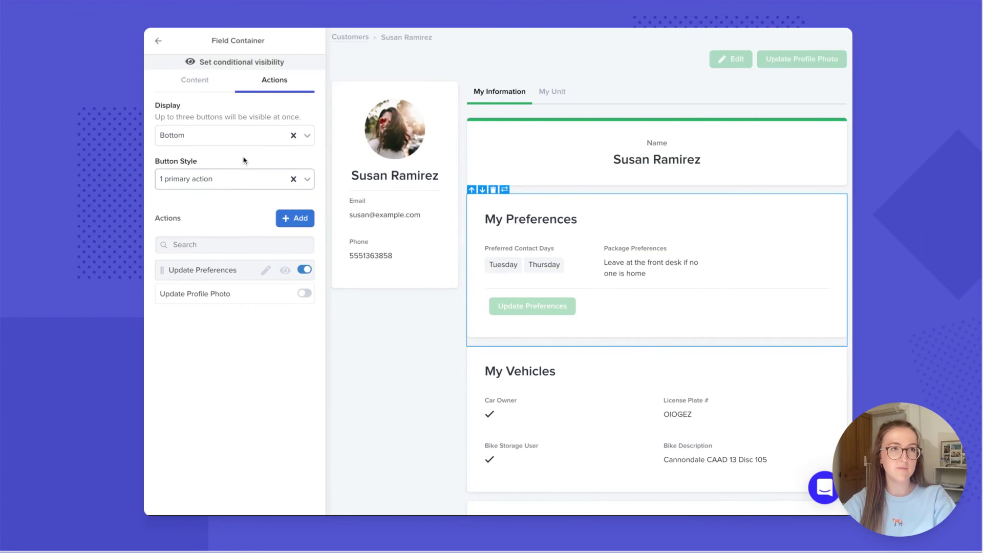
click(159, 44)
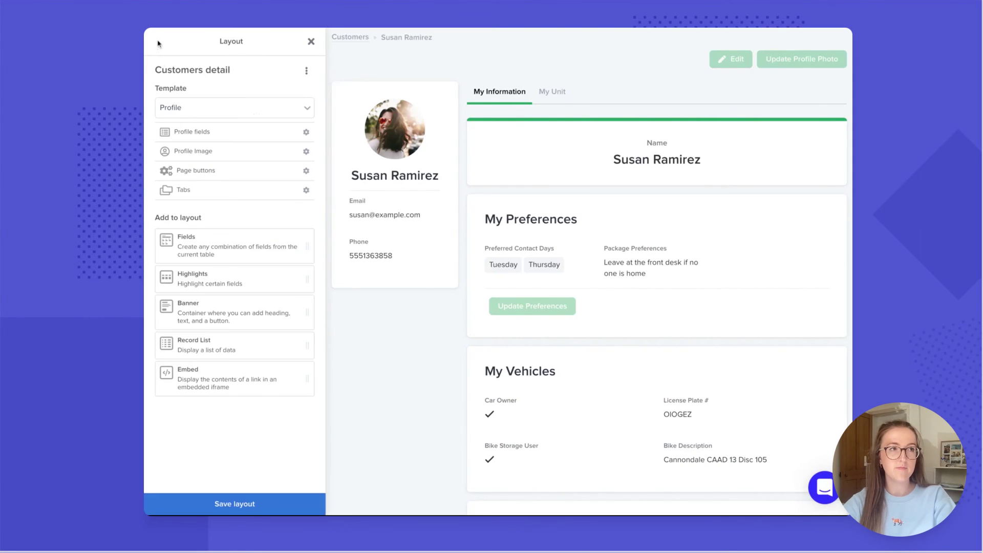
click(198, 503)
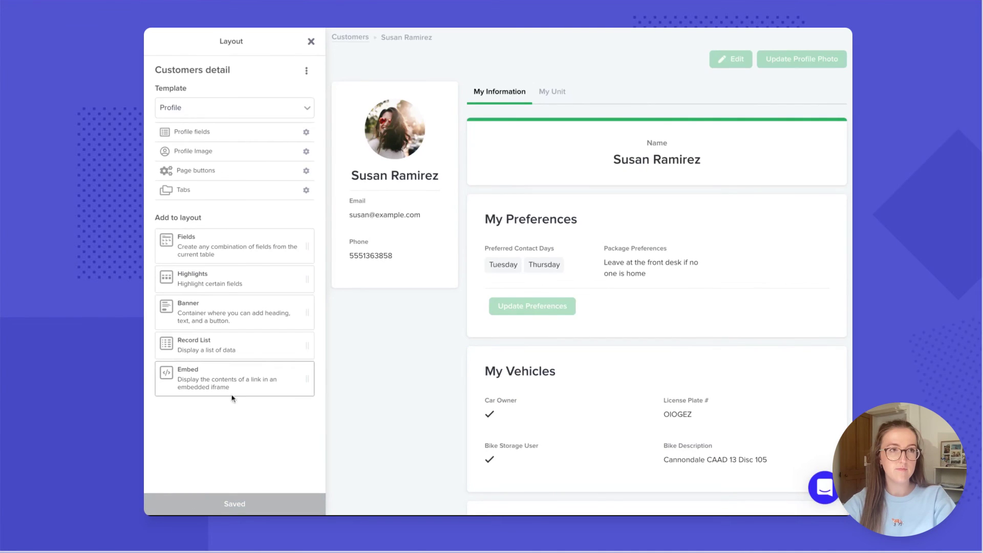
click(312, 43)
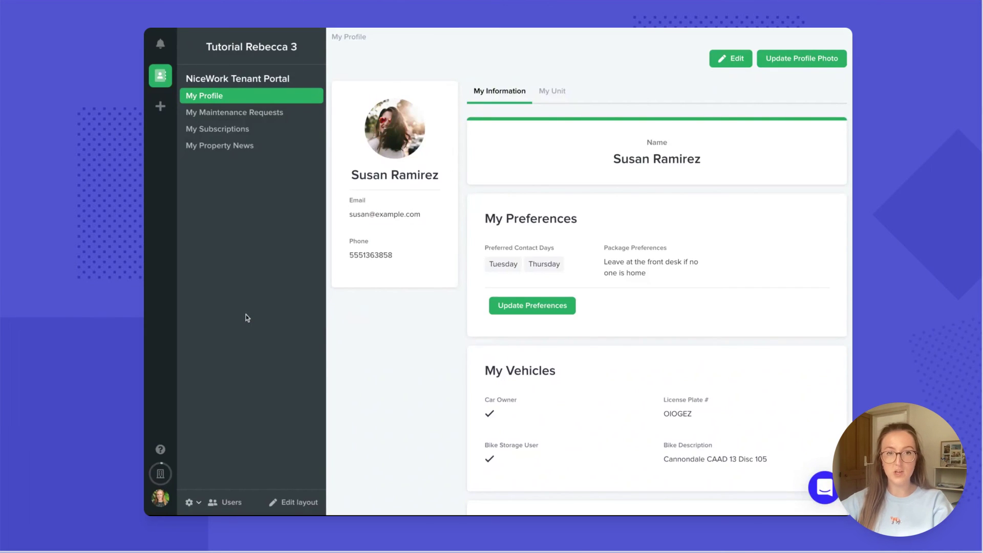
Step: Go to the portal's Appearance settings under App Settings > Customer Access
click(192, 502)
click(210, 474)
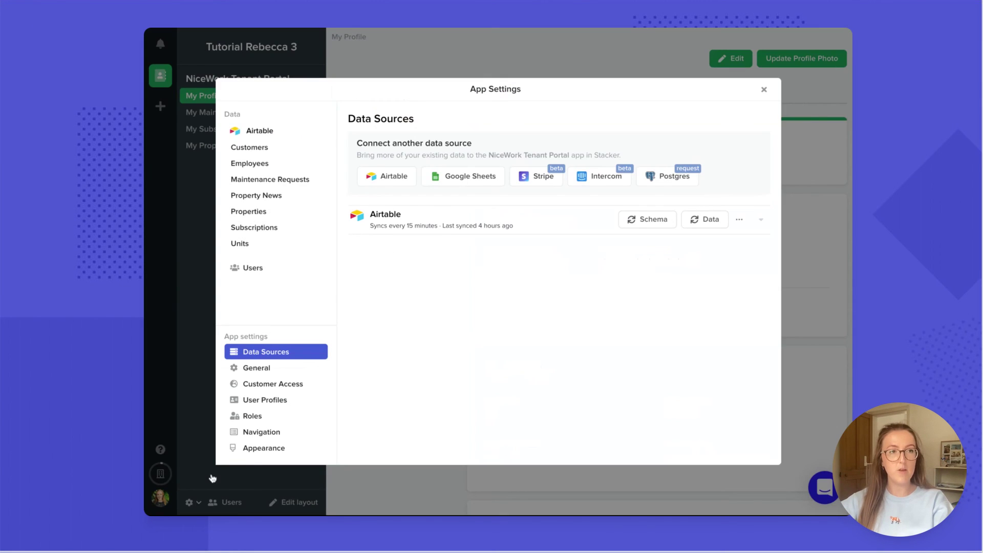
click(315, 385)
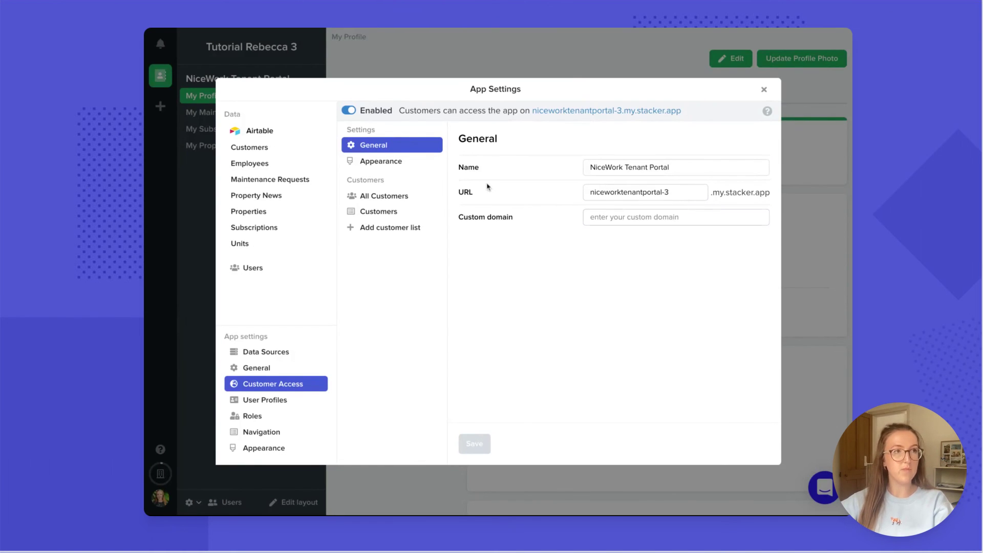
click(424, 163)
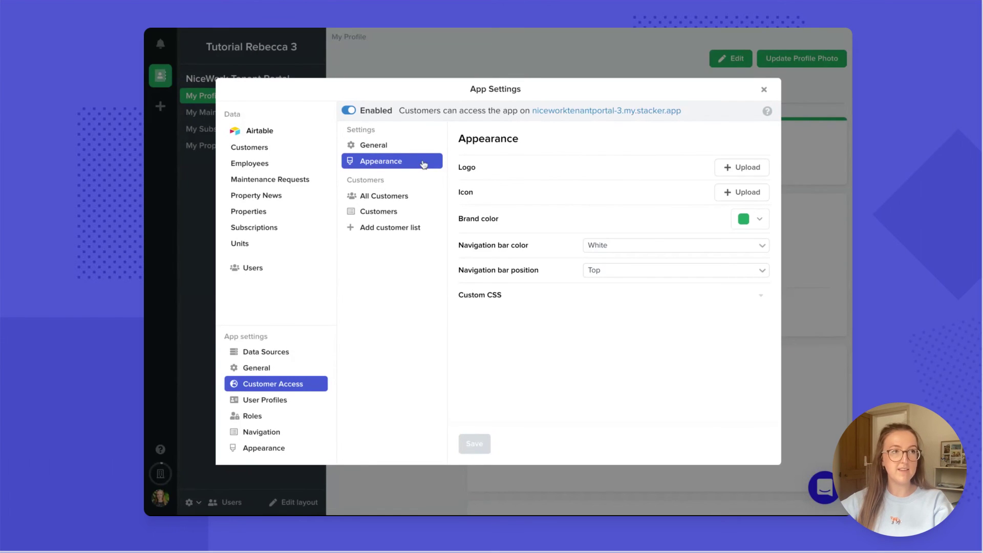
Step: Upload the NiceWork logo, choose a blue brand color, apply it to the navigation bar, and save
click(749, 170)
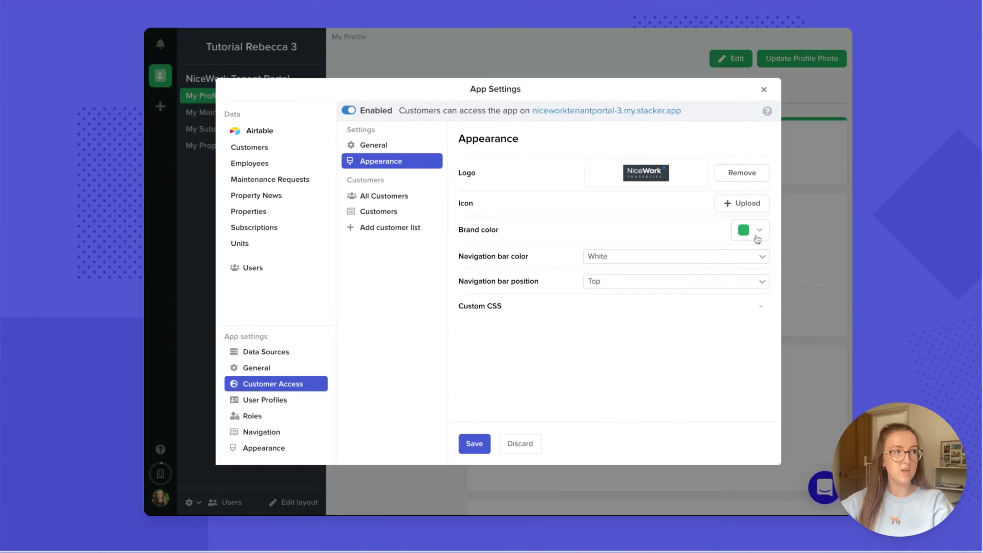
click(757, 237)
click(705, 266)
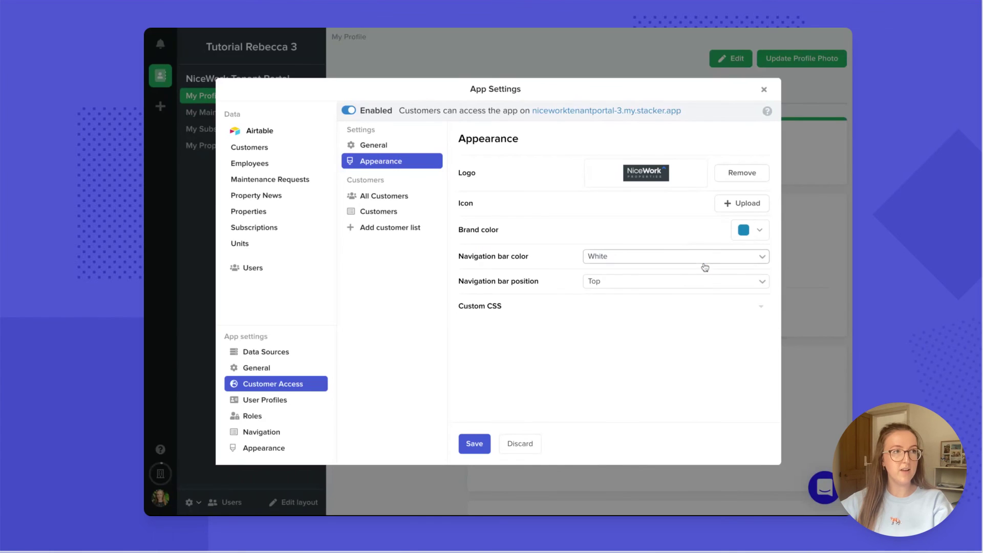
click(674, 262)
click(660, 273)
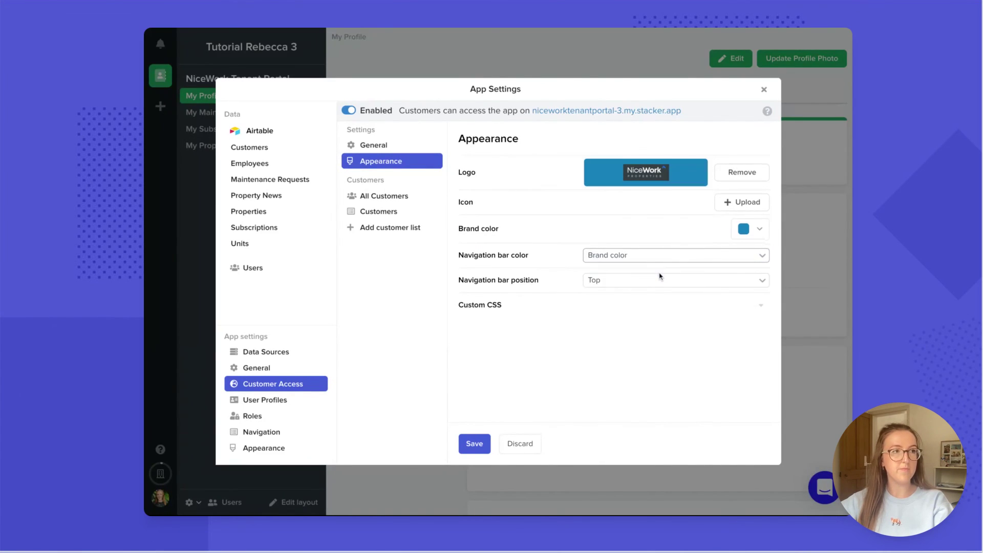
click(475, 446)
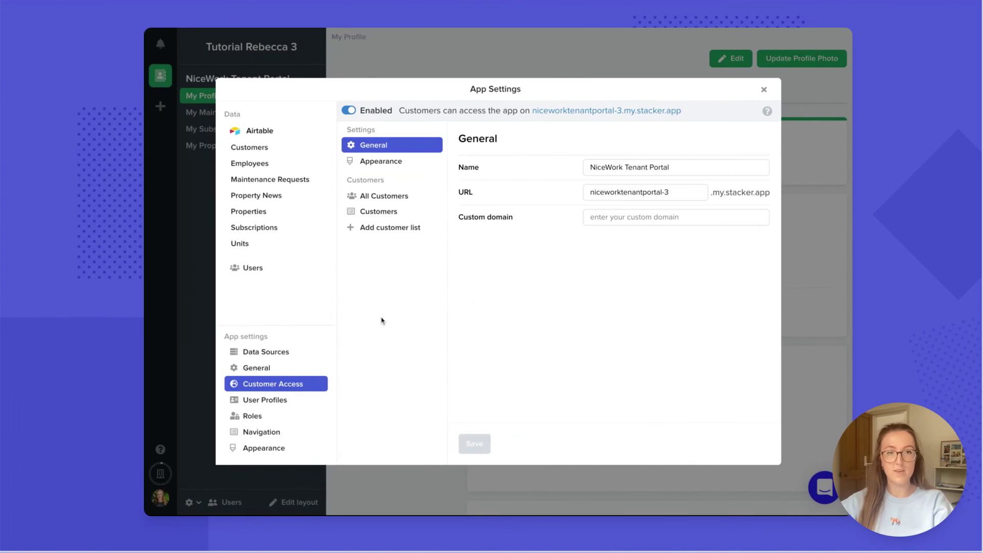
Step: Preview the portal as the first customer, visiting My Subscriptions and My Property News, then exit
click(424, 203)
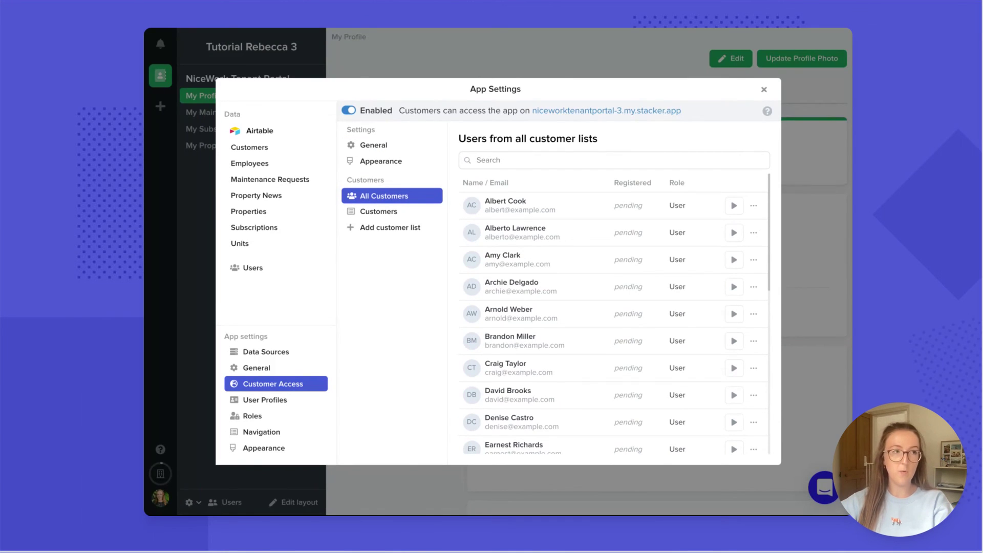
click(734, 206)
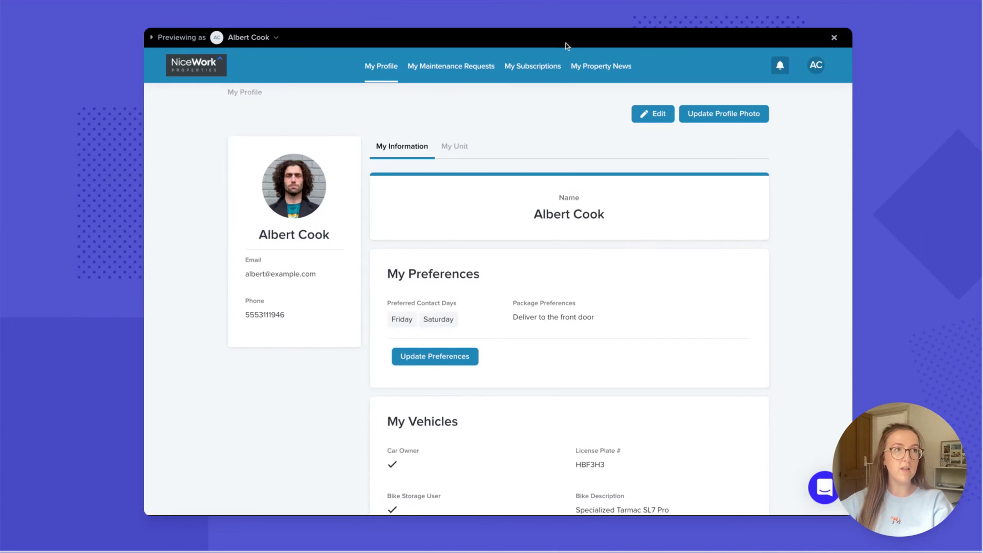
click(535, 65)
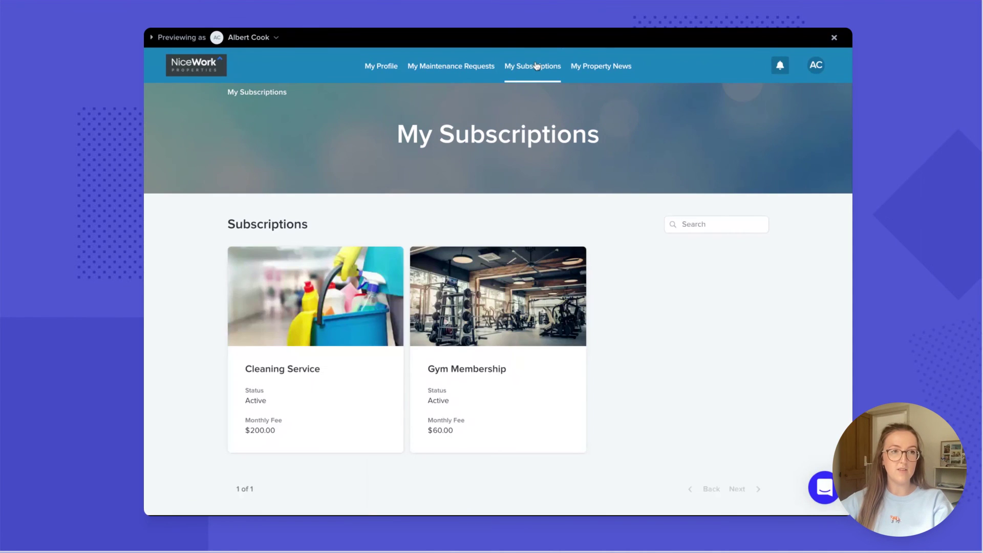
click(608, 73)
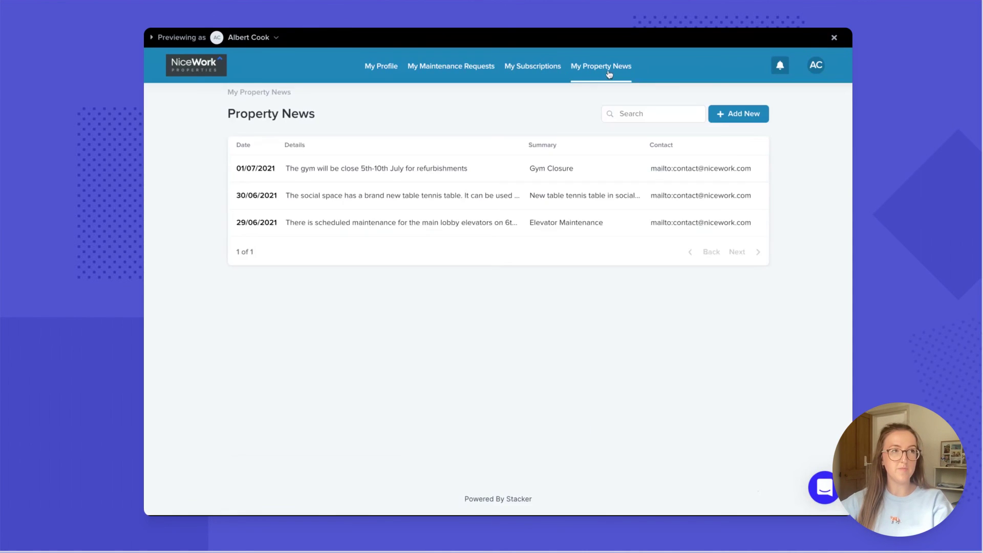
click(835, 40)
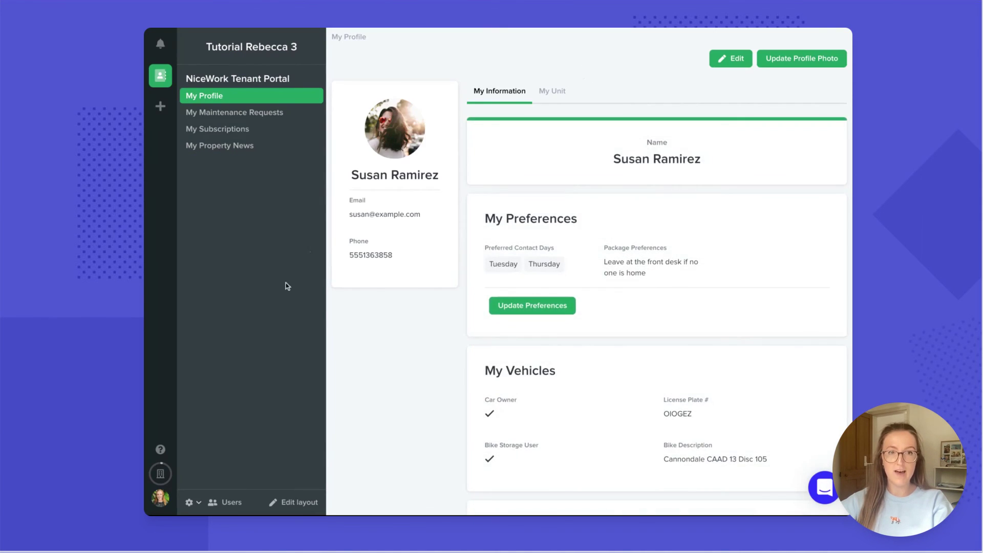
Step: List all customer users under App Settings > Customer Access and check the first customer's sharing options
click(190, 502)
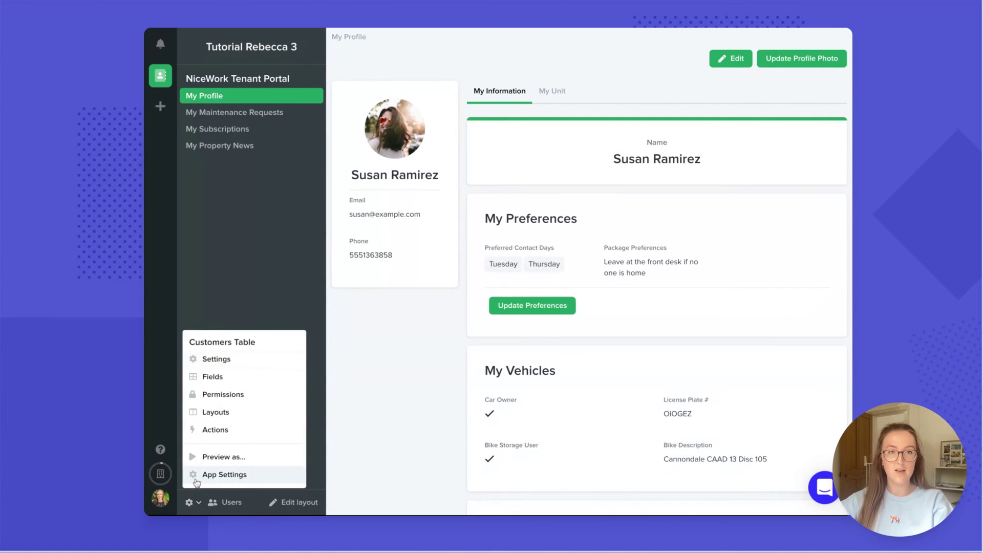
click(196, 476)
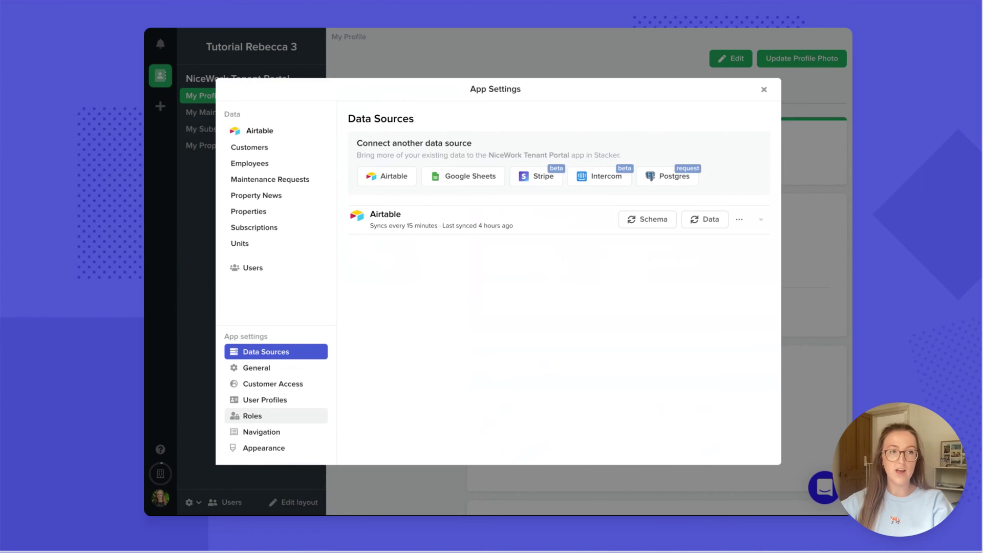
click(284, 385)
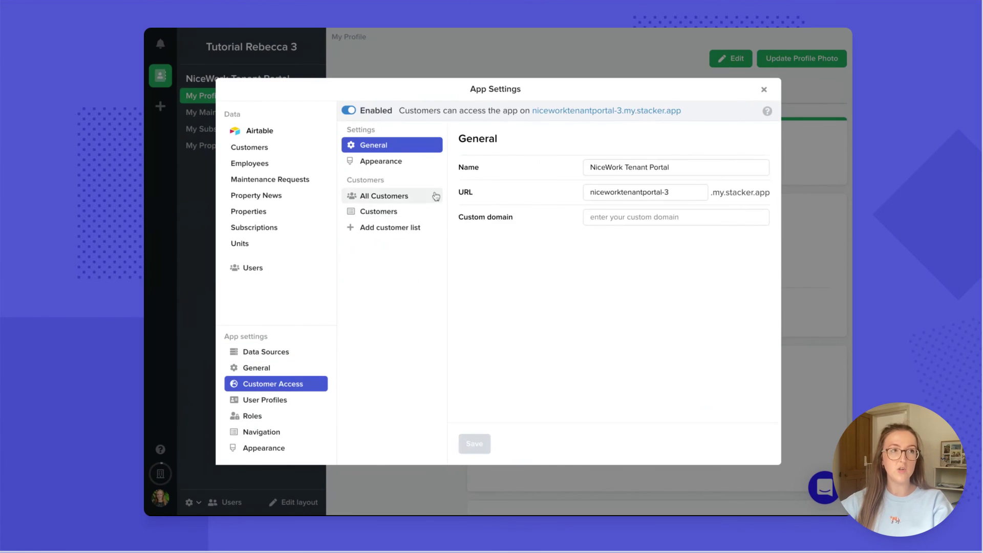
click(434, 196)
click(753, 207)
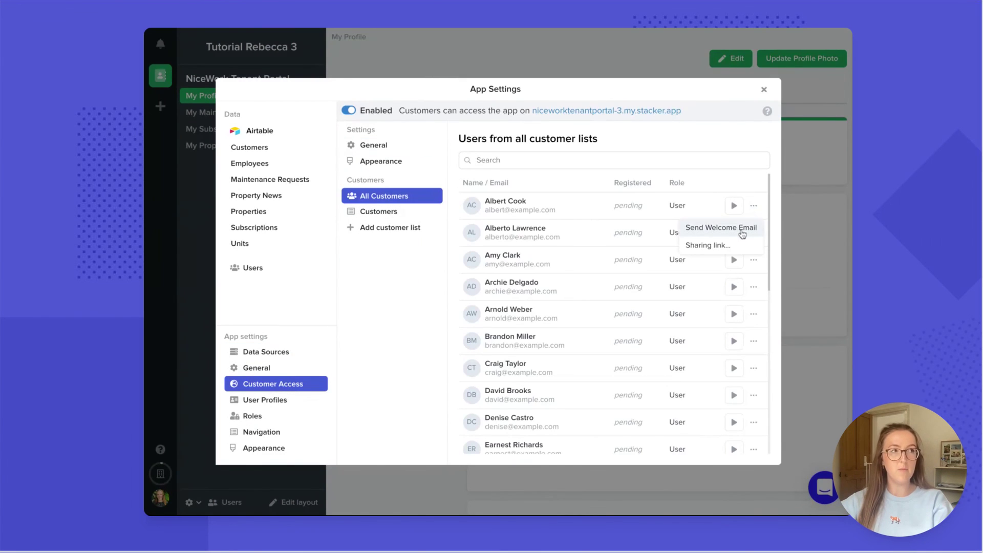
click(724, 183)
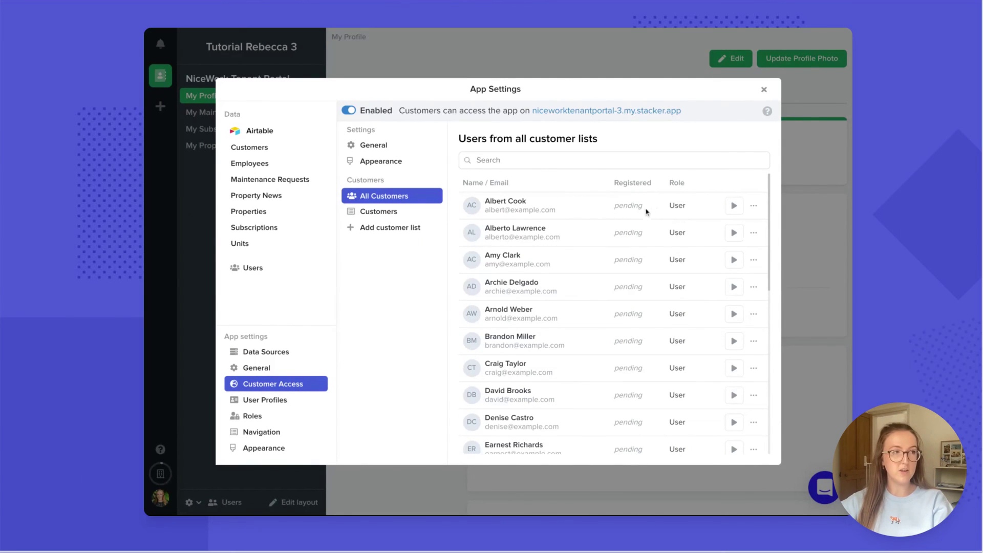